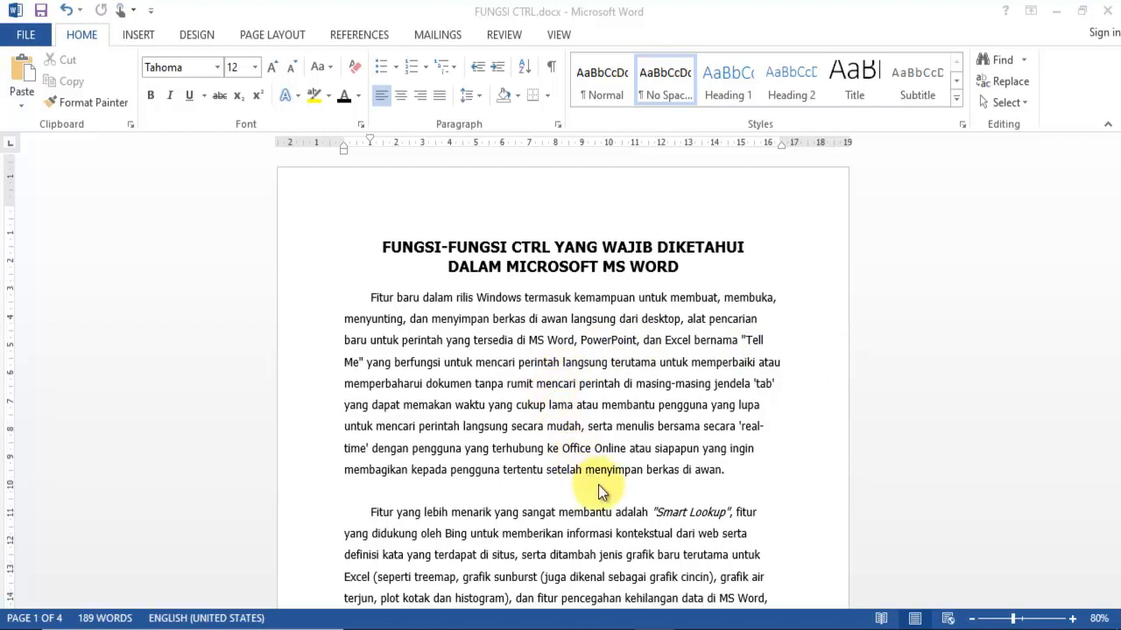
Step: Select the entire text of the document, look over the selection down to the source line, and clear the selection
{"action": "scroll", "coordinate": [601, 492], "scroll_direction": "down", "scroll_amount": 3}
{"action": "scroll", "coordinate": [600, 493], "scroll_direction": "up", "scroll_amount": 3}
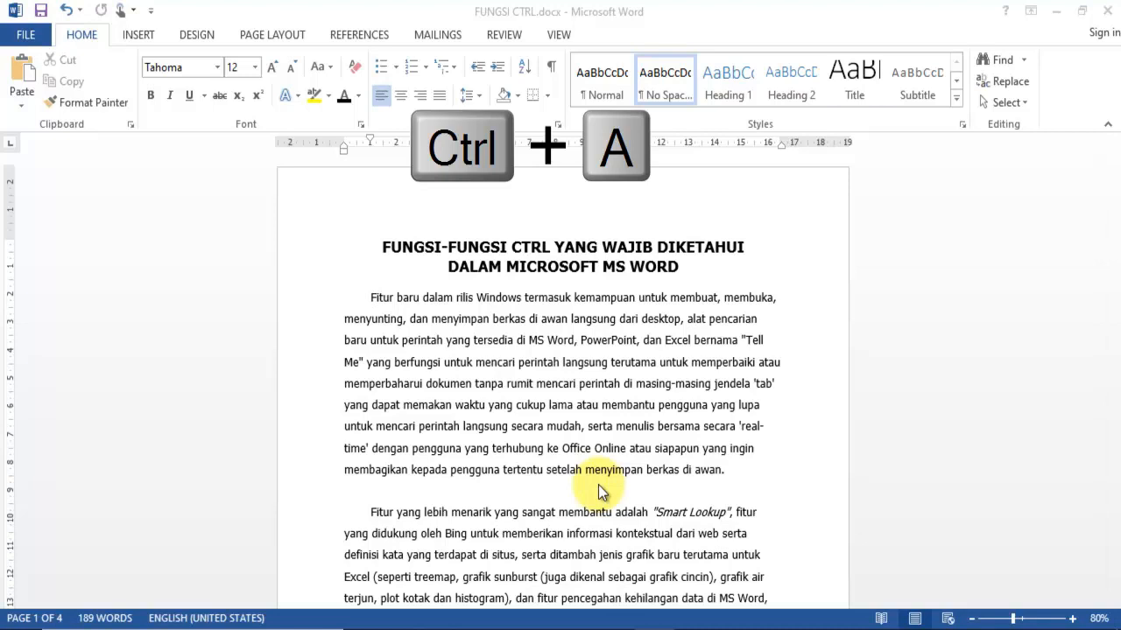
{"action": "left_click", "coordinate": [598, 484]}
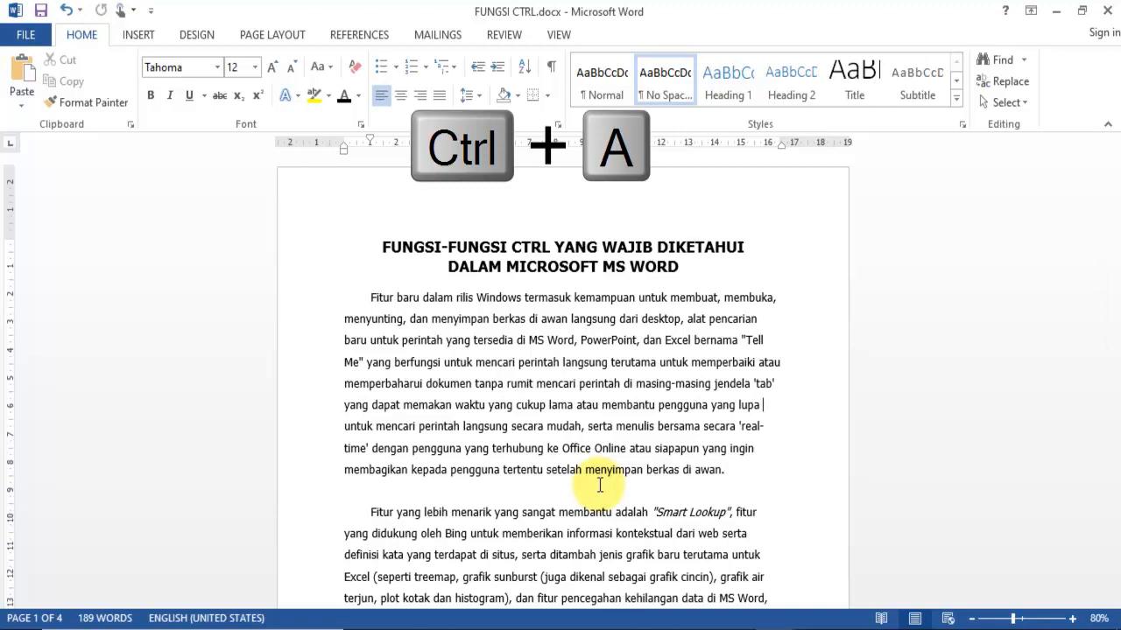
{"action": "key", "text": "ctrl+a"}
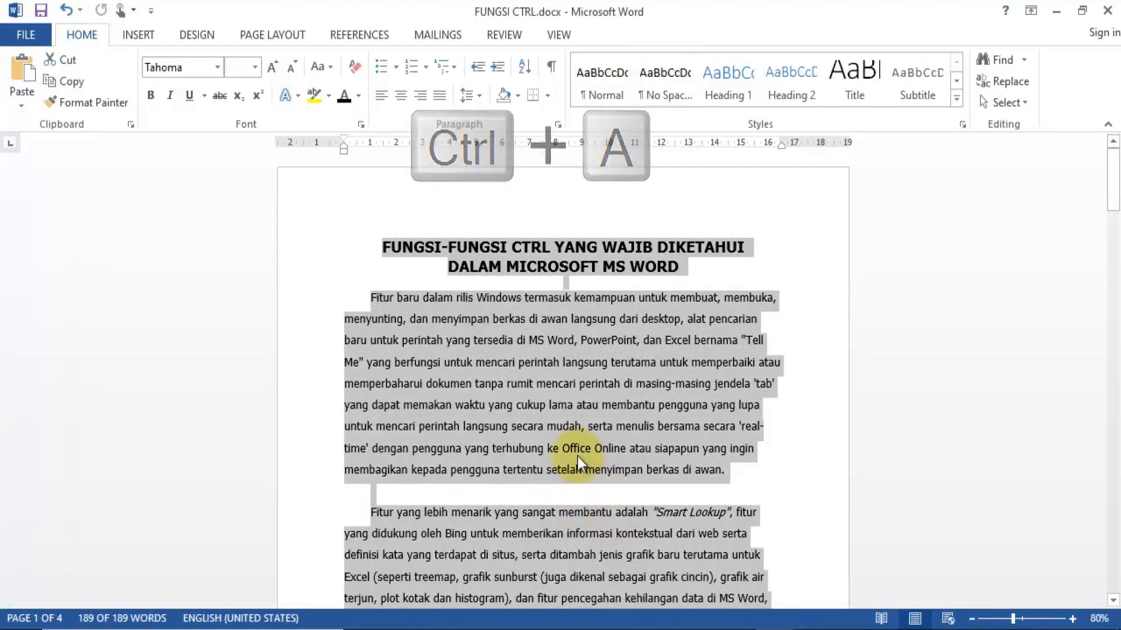
{"action": "scroll", "coordinate": [723, 471], "scroll_direction": "down", "scroll_amount": 3}
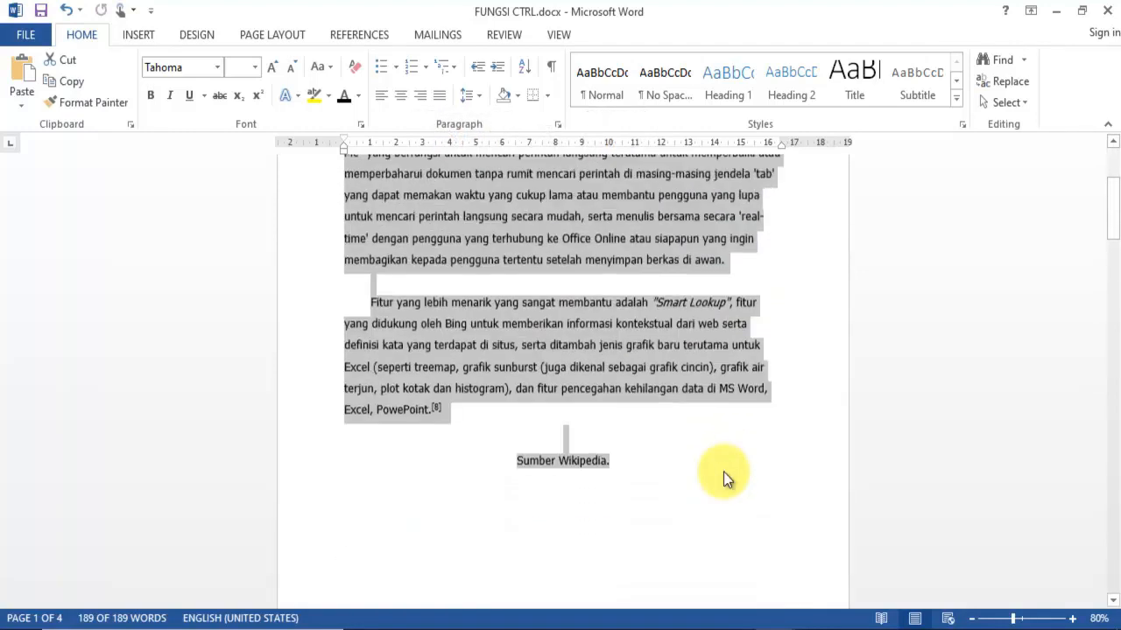
{"action": "scroll", "coordinate": [724, 472], "scroll_direction": "up", "scroll_amount": 2}
{"action": "scroll", "coordinate": [723, 472], "scroll_direction": "up", "scroll_amount": 2}
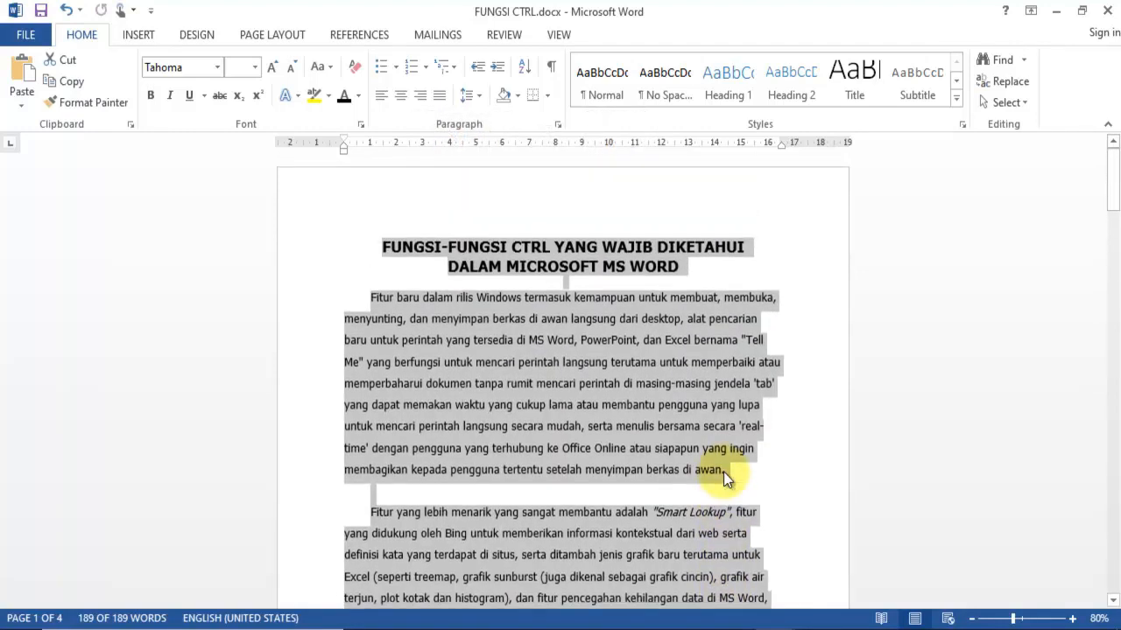
{"action": "left_click", "coordinate": [801, 307]}
Step: Make the phrase "menyimpan berkas di awan langsung dari desktop" in the first paragraph bold
{"action": "key", "text": "ctrl+b"}
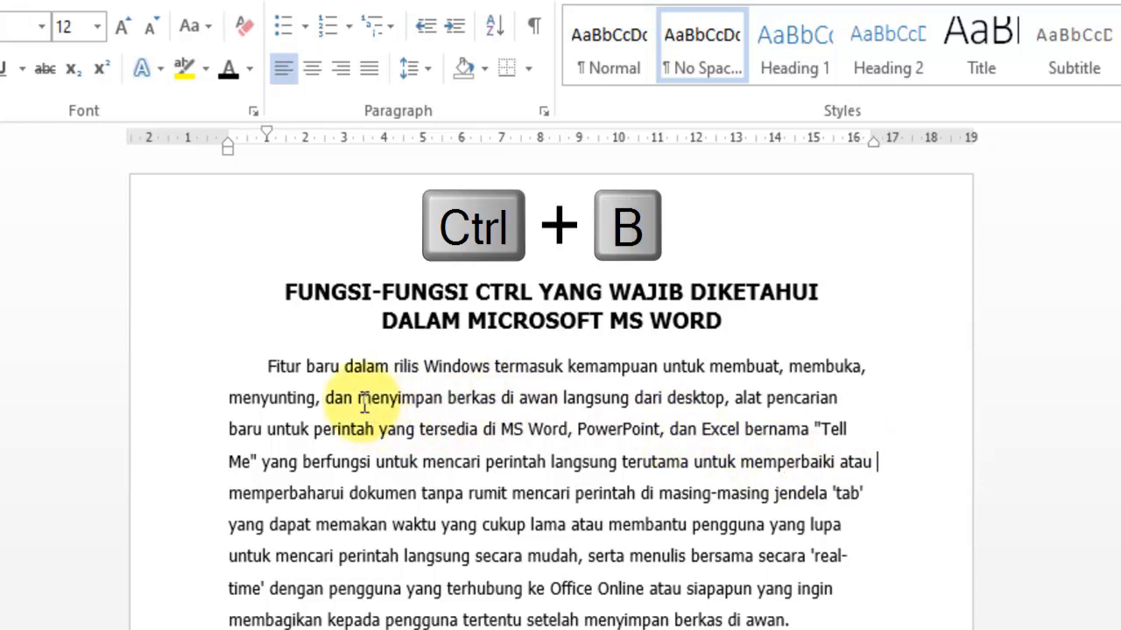
{"action": "mouse_move", "coordinate": [361, 401]}
{"action": "left_mouse_down"}
{"action": "mouse_move", "coordinate": [521, 387]}
{"action": "mouse_move", "coordinate": [696, 398]}
{"action": "mouse_move", "coordinate": [709, 411]}
{"action": "left_mouse_up"}
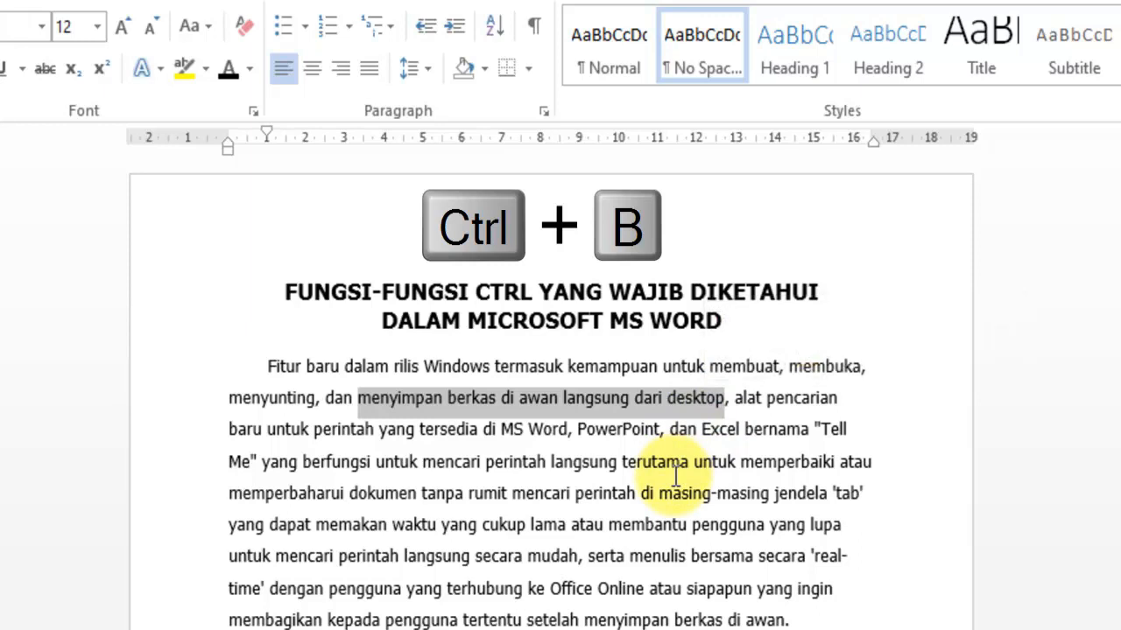
{"action": "key", "text": "ctrl+b"}
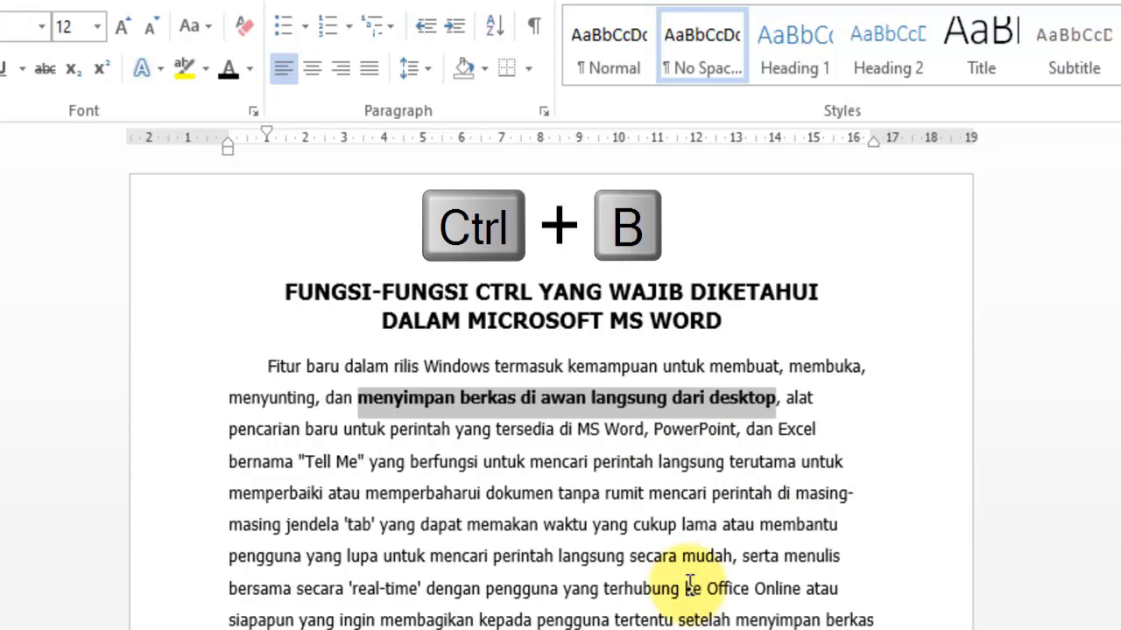
{"action": "left_click", "coordinate": [832, 555]}
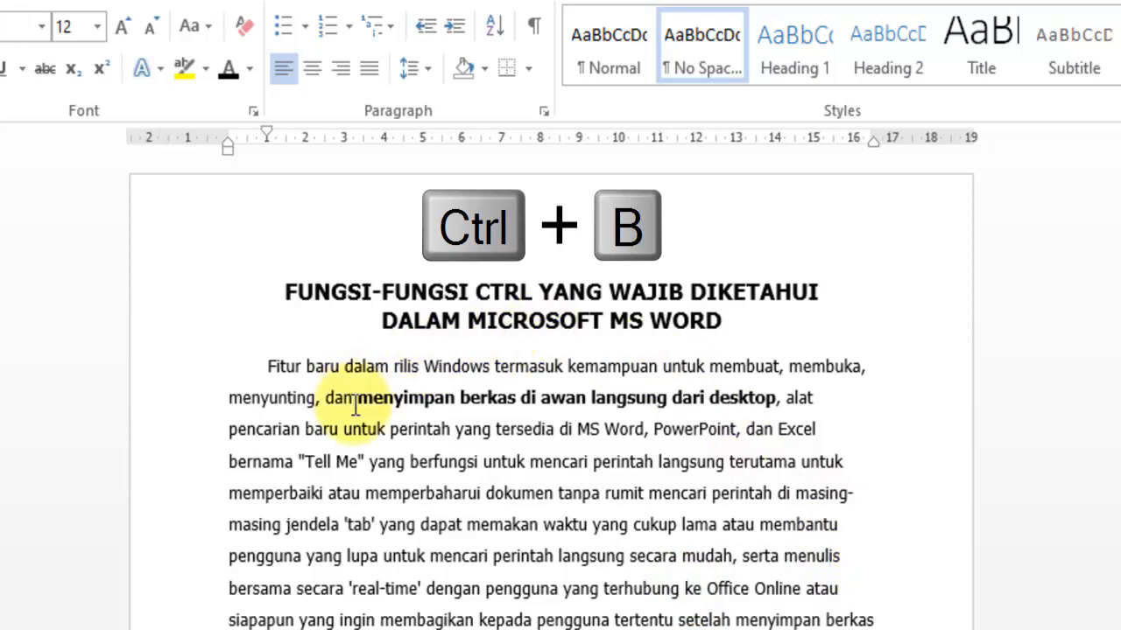
Step: Remove the bold formatting from the phrase "menyimpan berkas di awan langsung dari desktop"
{"action": "left_click_drag", "start_coordinate": [358, 399], "coordinate": [750, 395]}
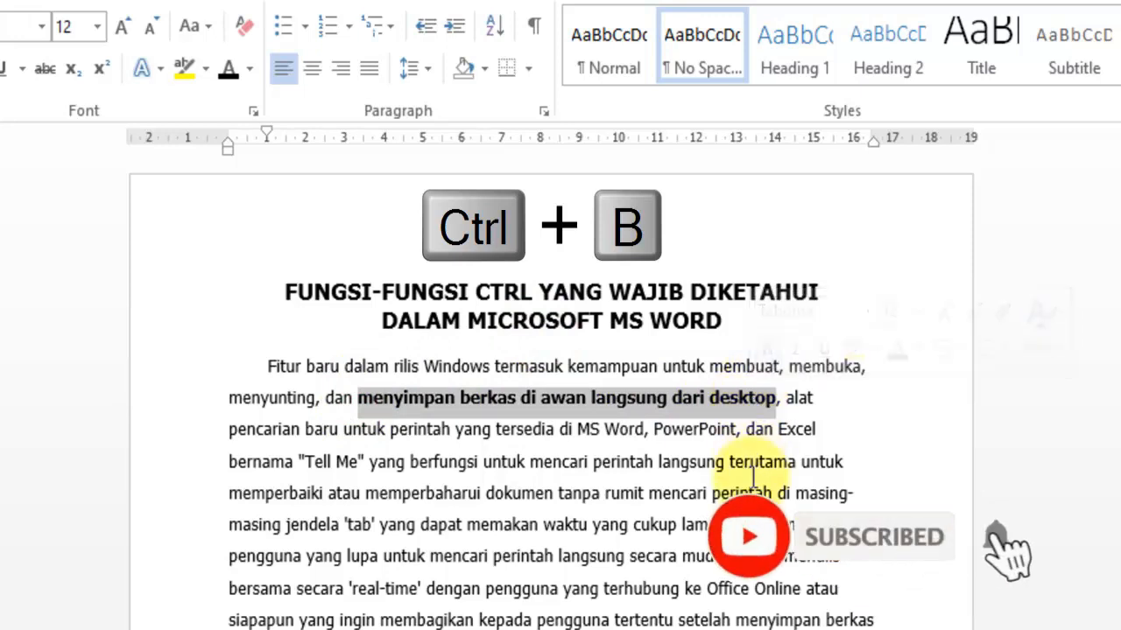
{"action": "key", "text": "ctrl+b"}
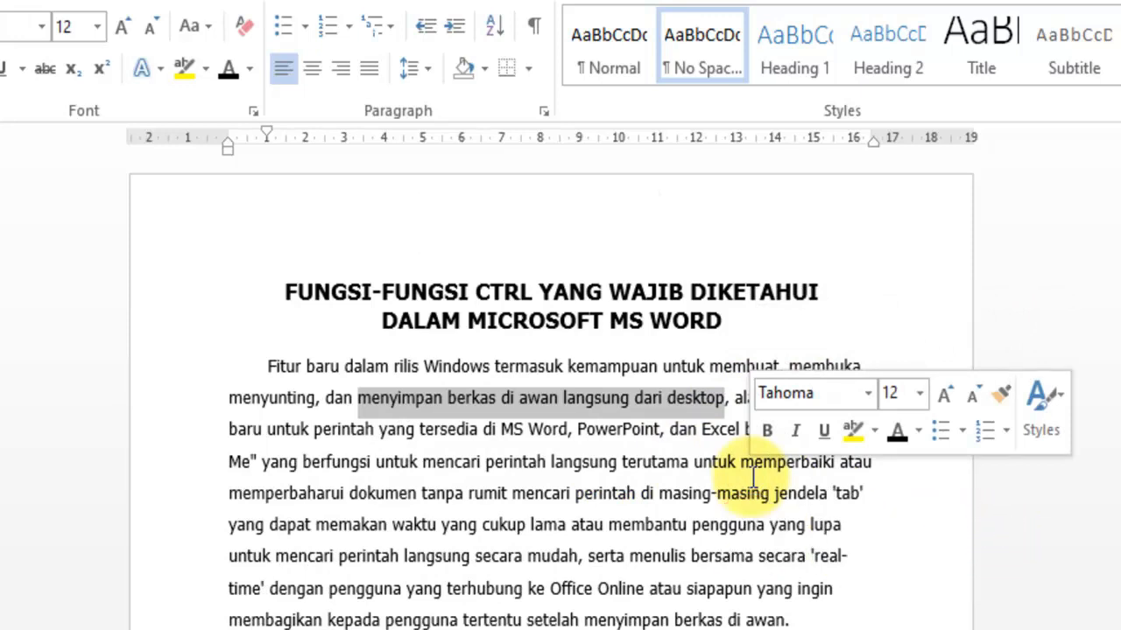
{"action": "left_click", "coordinate": [891, 560]}
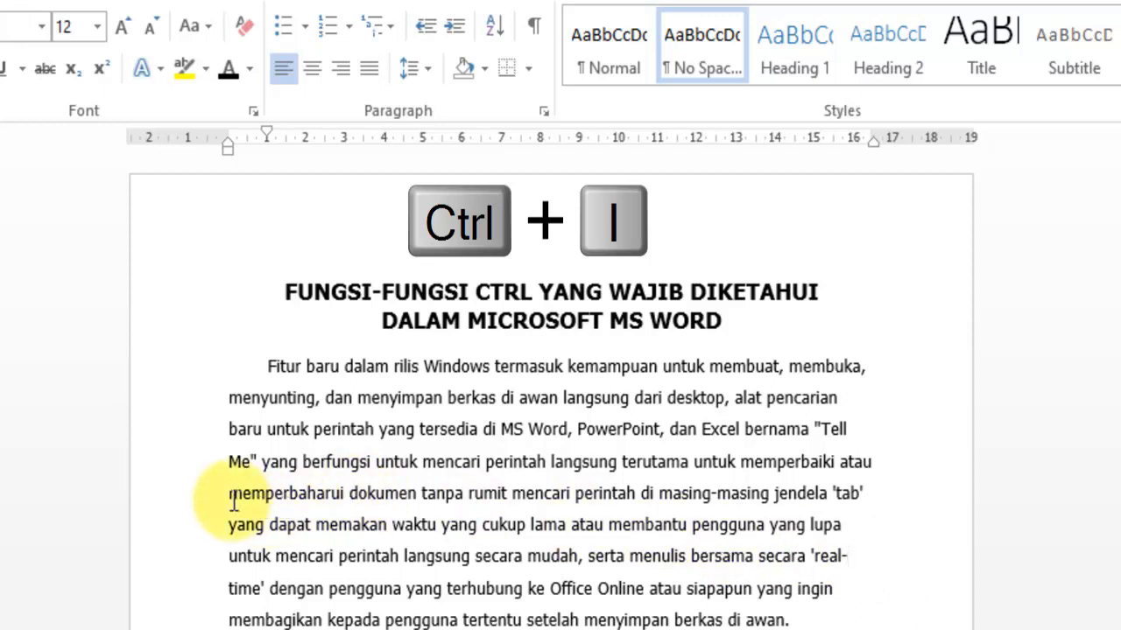
Step: Italicize the line "memperbaharui dokumen tanpa rumit mencari perintah di masing-masing jendela 'tab'" in the first paragraph
{"action": "left_click_drag", "start_coordinate": [228, 493], "coordinate": [885, 486]}
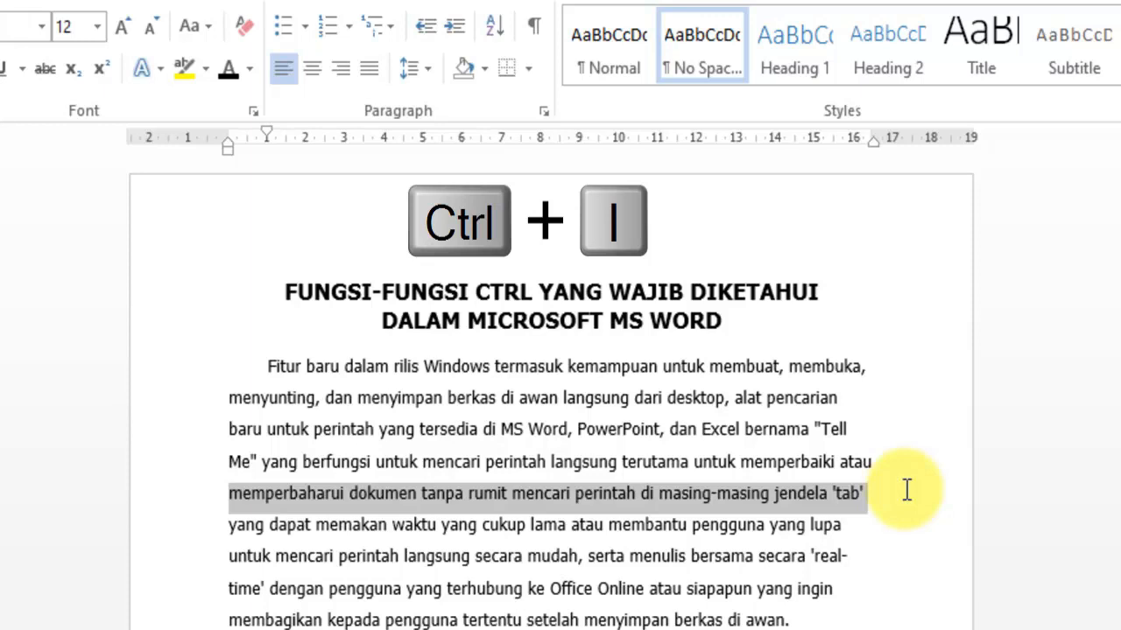
{"action": "key", "text": "ctrl+i"}
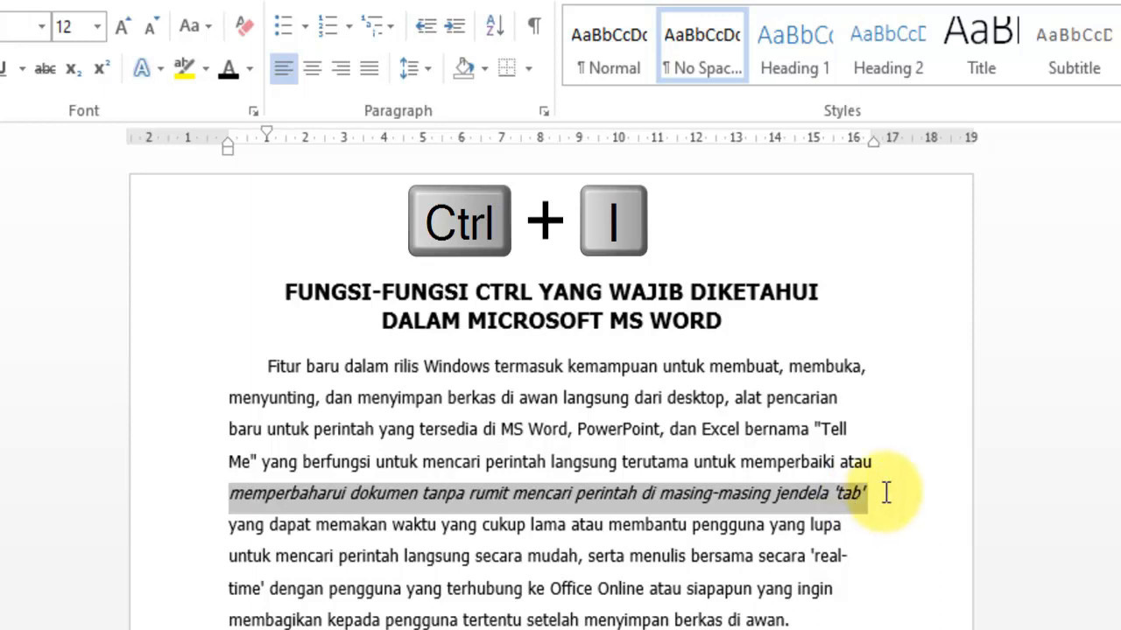
{"action": "left_click", "coordinate": [886, 493]}
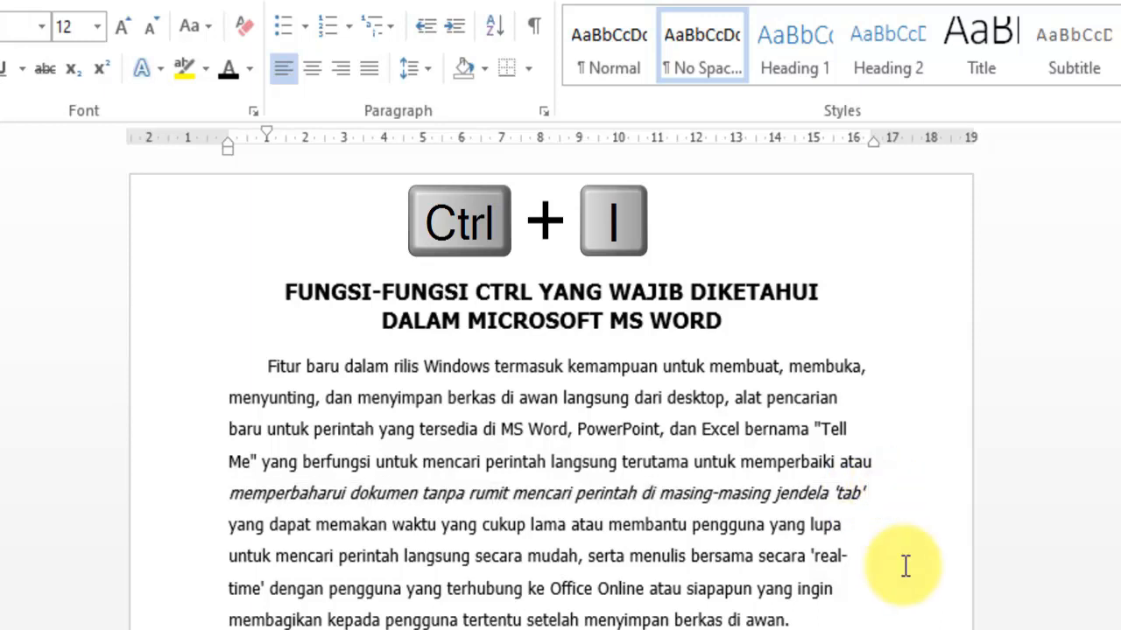
Step: Remove the italics from the line beginning "memperbaharui dokumen tanpa rumit" in the first paragraph
{"action": "left_click_drag", "start_coordinate": [228, 493], "coordinate": [871, 492]}
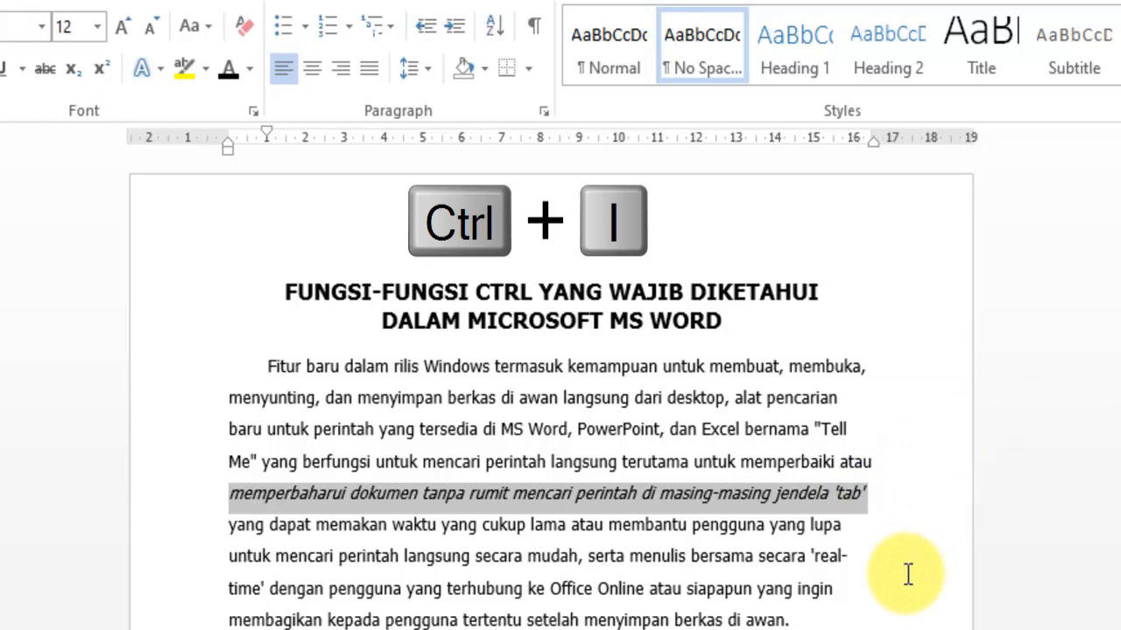
{"action": "key", "text": "ctrl+i"}
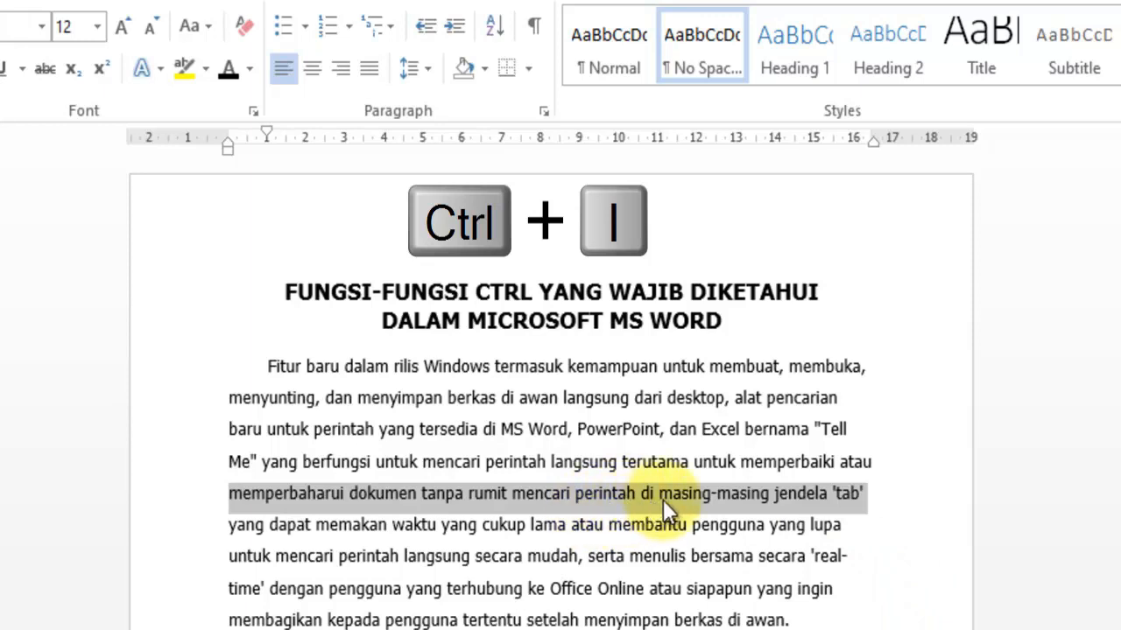
{"action": "left_click", "coordinate": [891, 482]}
Step: Underline the two-line document title "FUNGSI-FUNGSI CTRL YANG WAJIB DIKETAHUI DALAM MICROSOFT MS WORD"
{"action": "scroll", "coordinate": [899, 561], "scroll_direction": "down", "scroll_amount": 1}
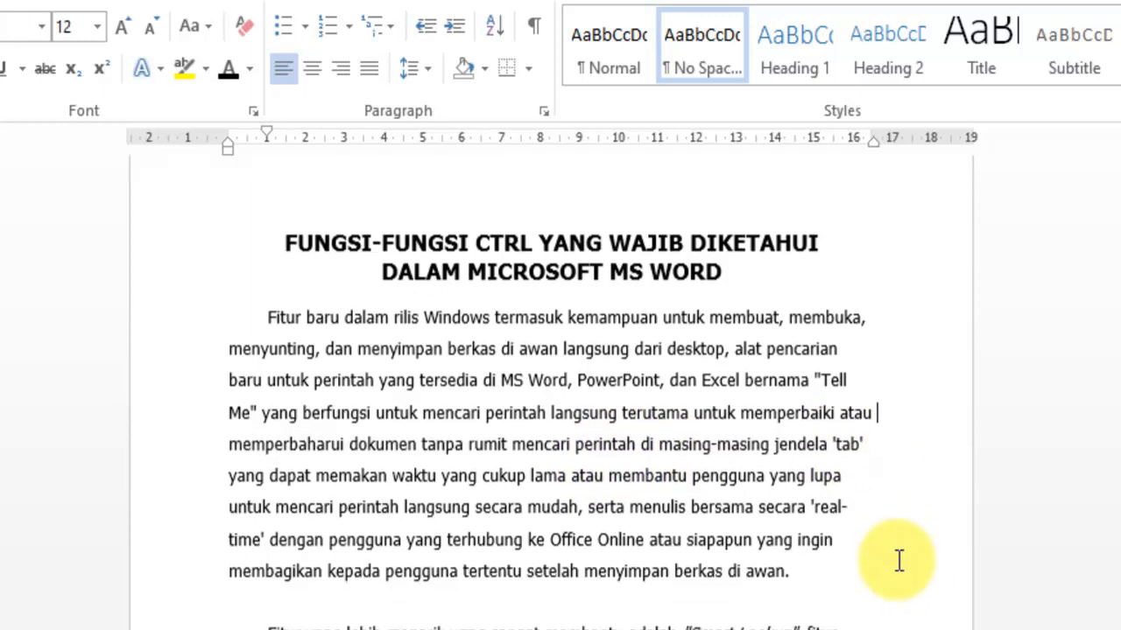
{"action": "key", "text": "ctrl+u"}
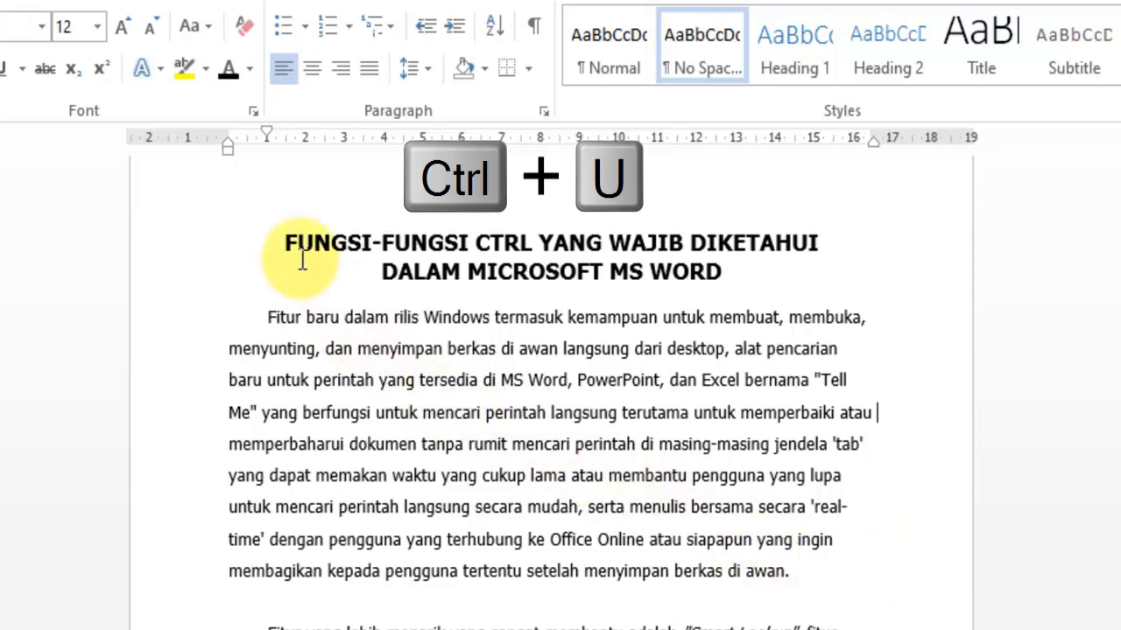
{"action": "left_click_drag", "start_coordinate": [284, 245], "coordinate": [716, 273]}
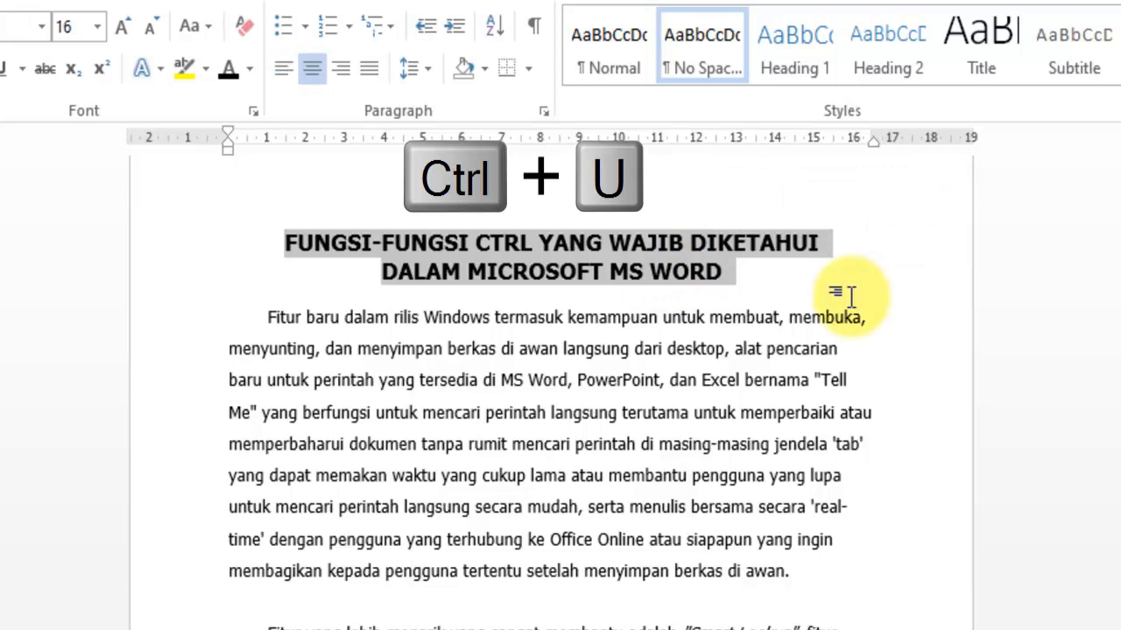
{"action": "key", "text": "ctrl+u"}
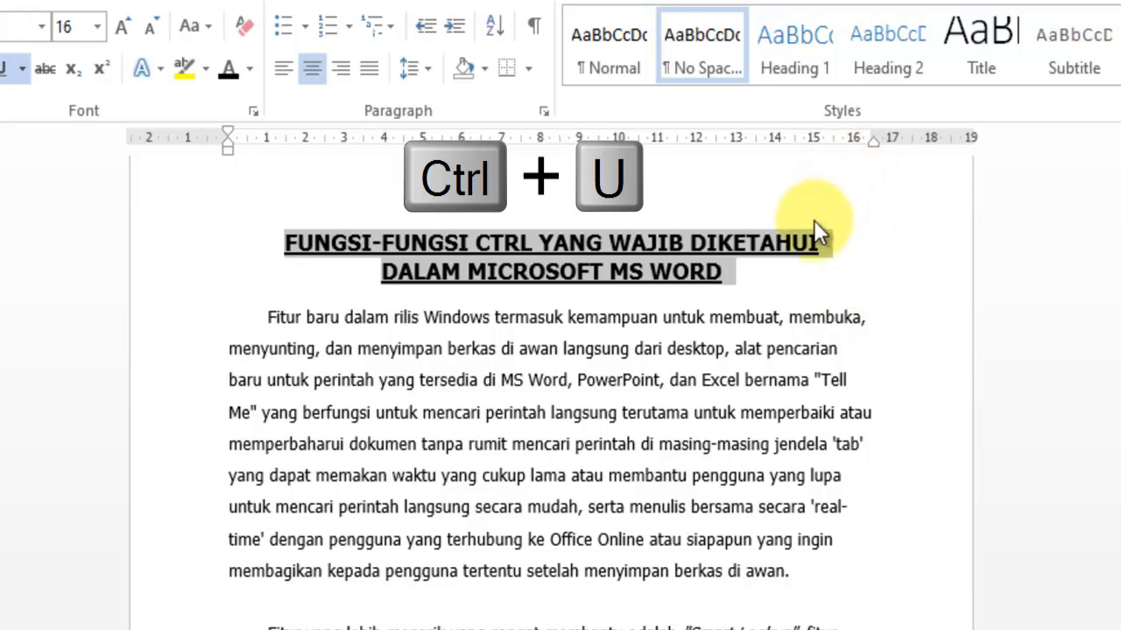
{"action": "left_click", "coordinate": [764, 267]}
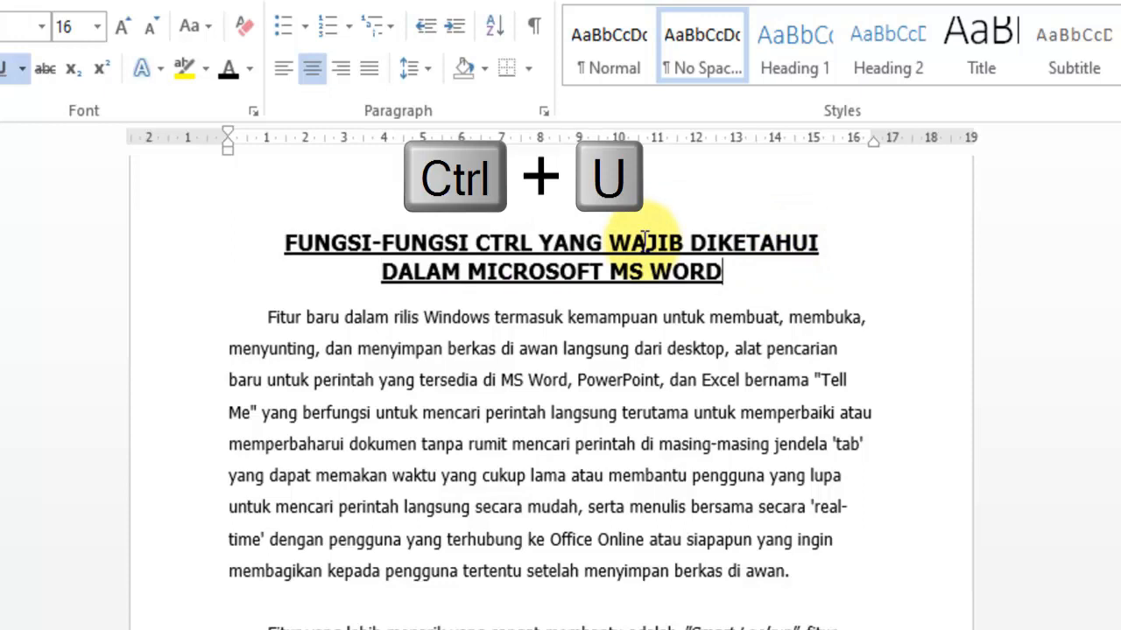
Step: Remove the underline from the two-line document title
{"action": "left_click_drag", "start_coordinate": [282, 246], "coordinate": [731, 268]}
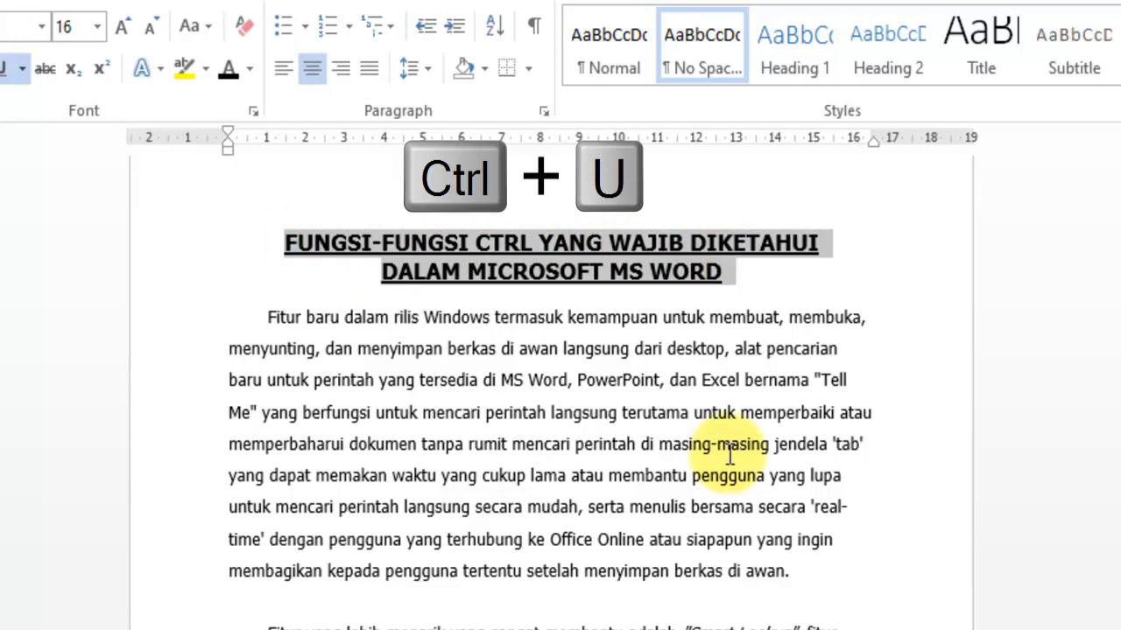
{"action": "key", "text": "ctrl+u"}
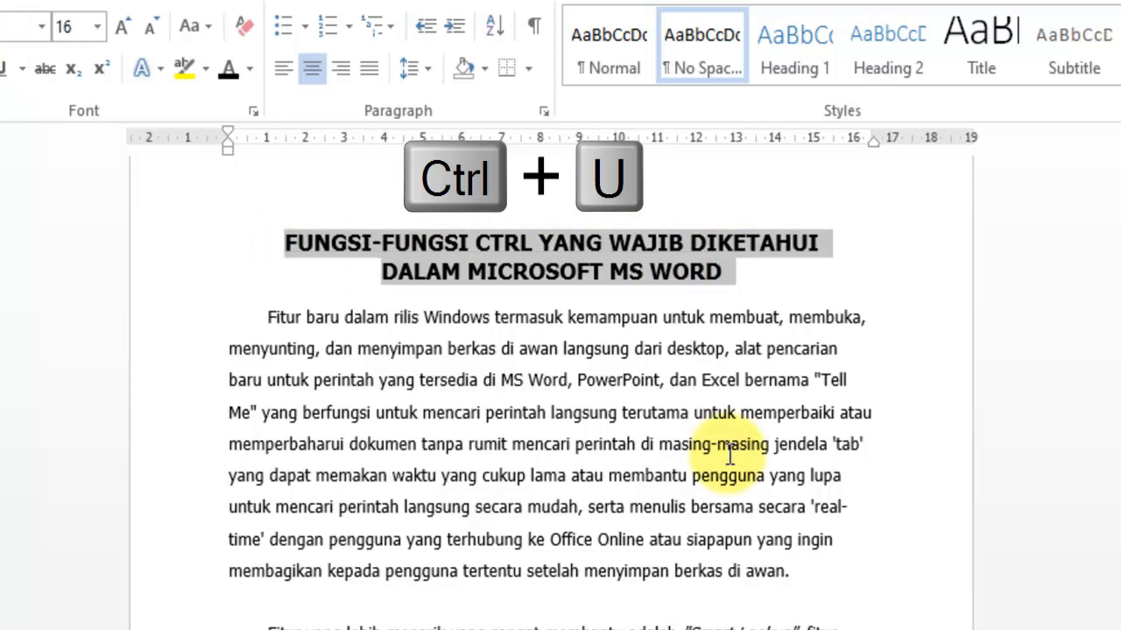
{"action": "left_click", "coordinate": [767, 267]}
Step: Search the document for "word" and visit the highlighted matches in the text
{"action": "key", "text": "ctrl+f"}
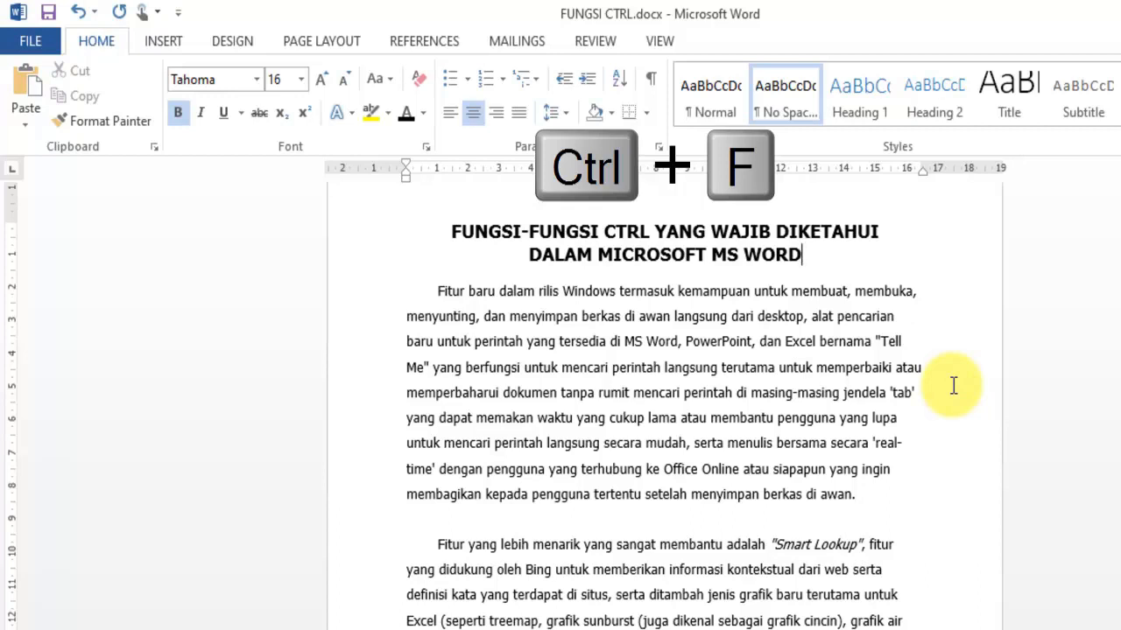
{"action": "key", "text": "ctrl+f"}
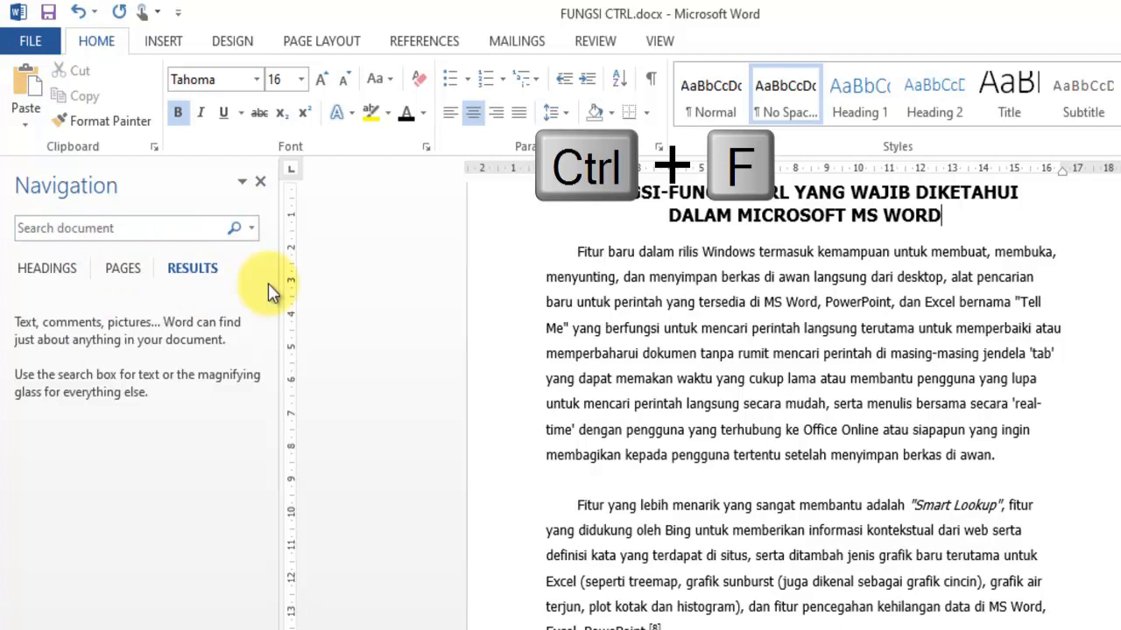
{"action": "left_click", "coordinate": [82, 226]}
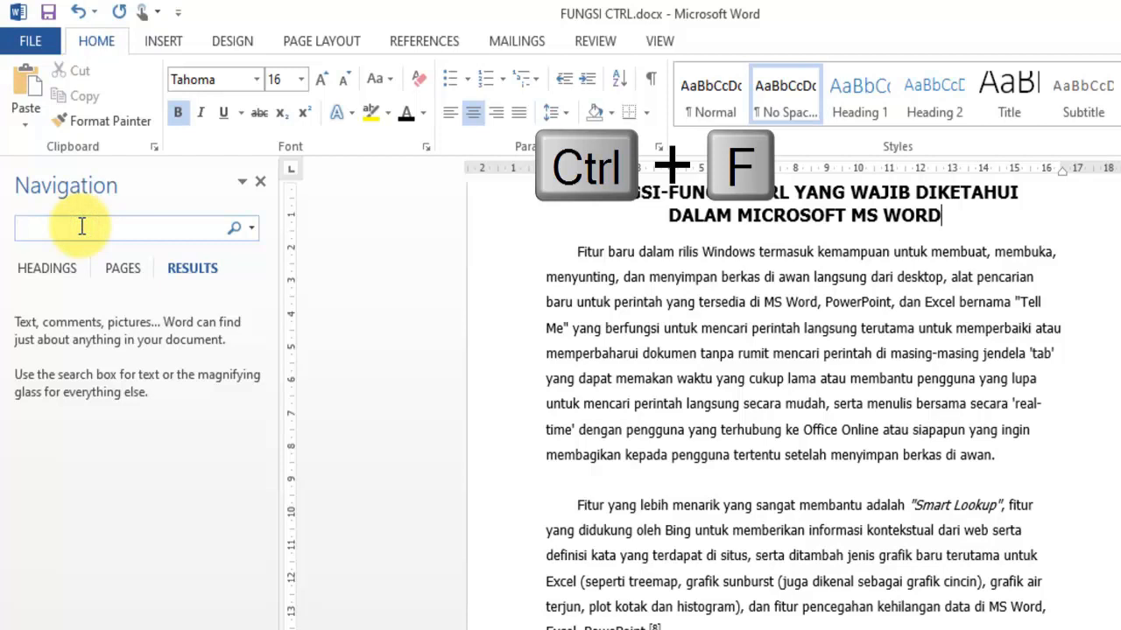
{"action": "type", "text": "word"}
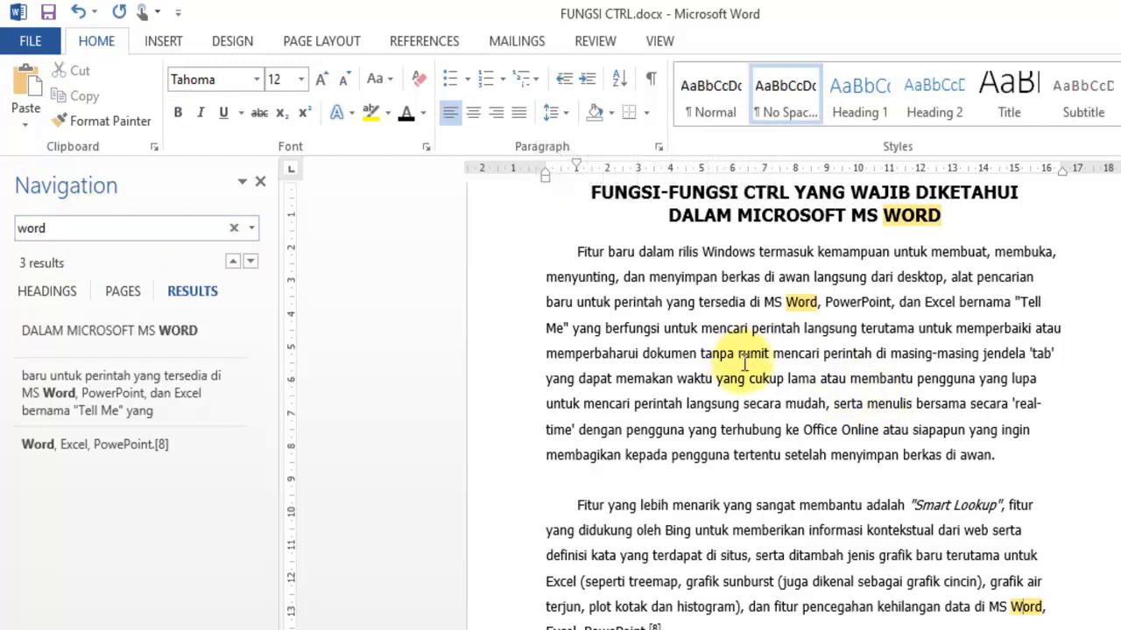
{"action": "left_click", "coordinate": [928, 214]}
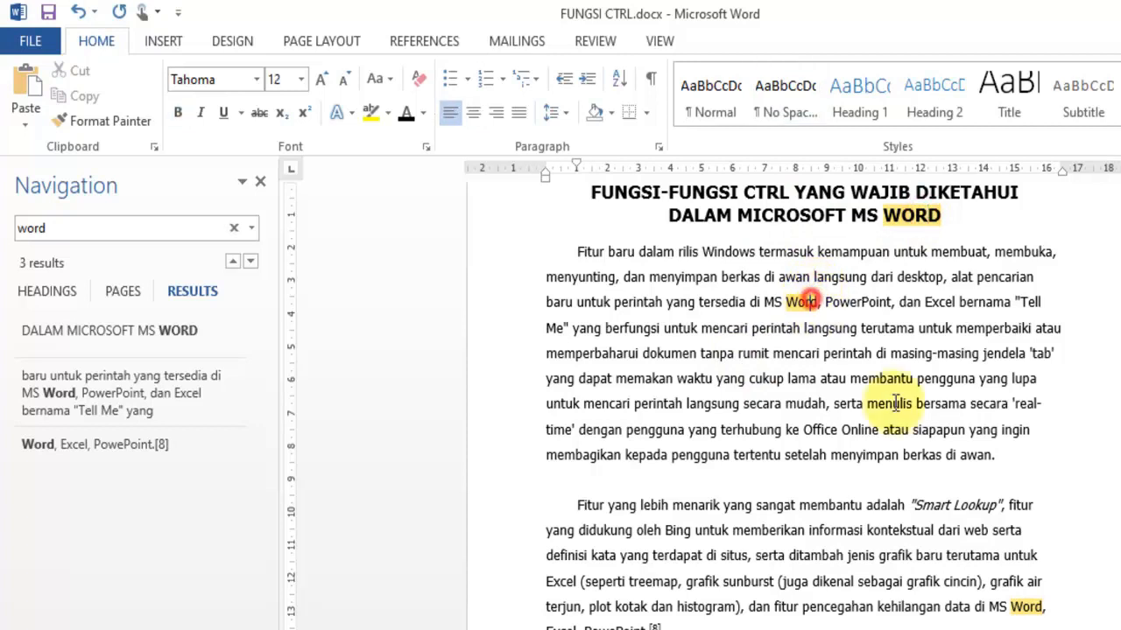
{"action": "left_click", "coordinate": [1027, 605]}
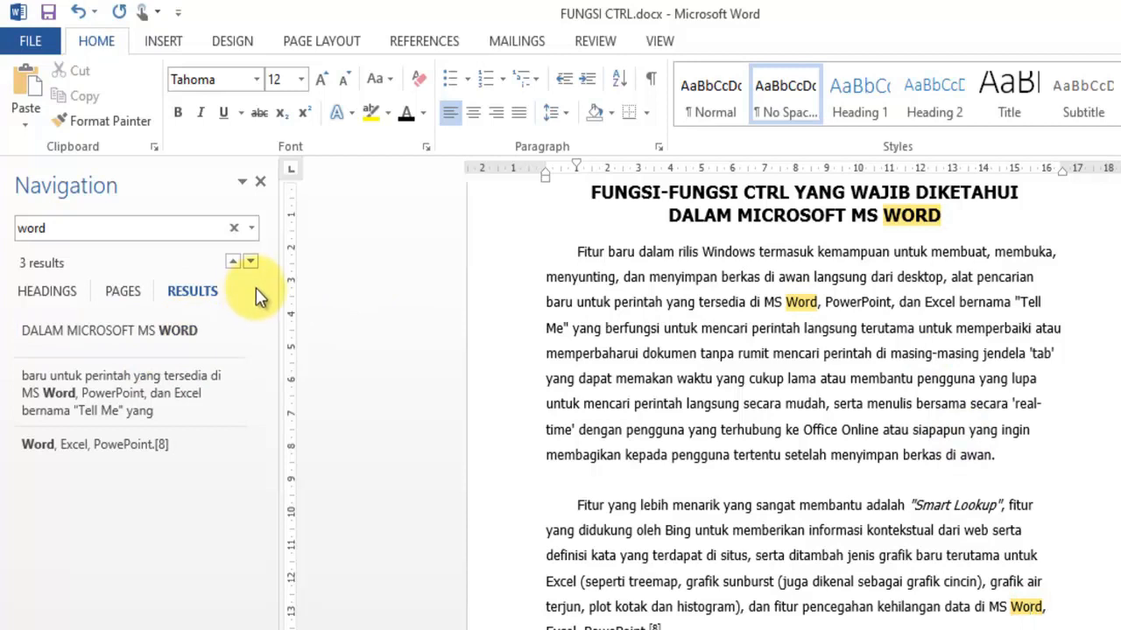
Step: View the "word" matches by page, go to page 1, and return to the list of results
{"action": "left_click", "coordinate": [123, 292]}
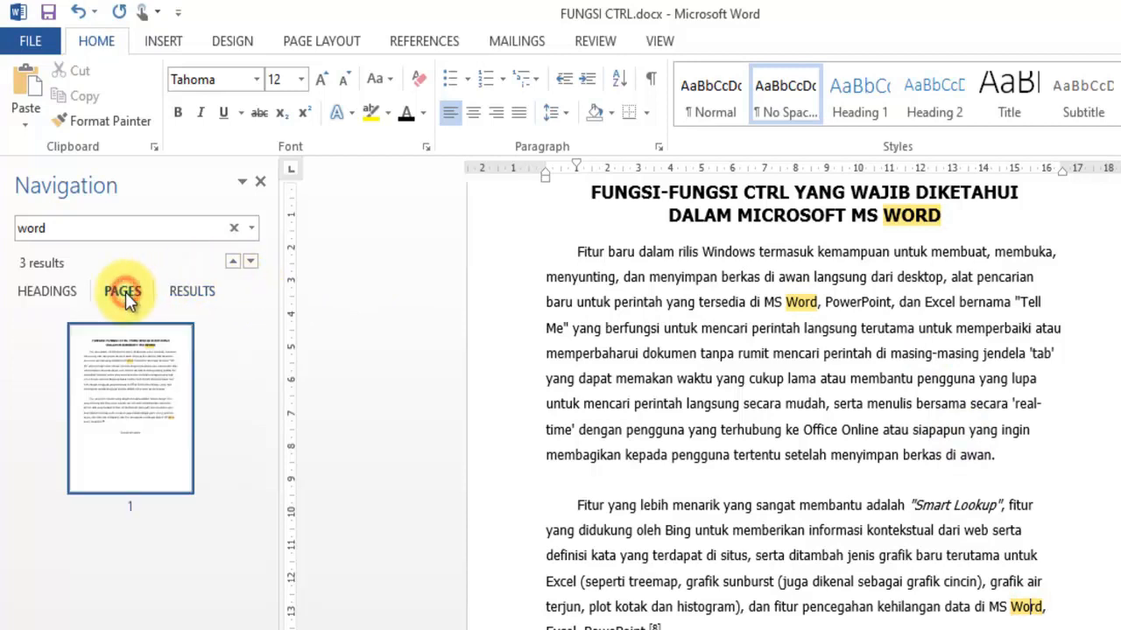
{"action": "left_click", "coordinate": [193, 307]}
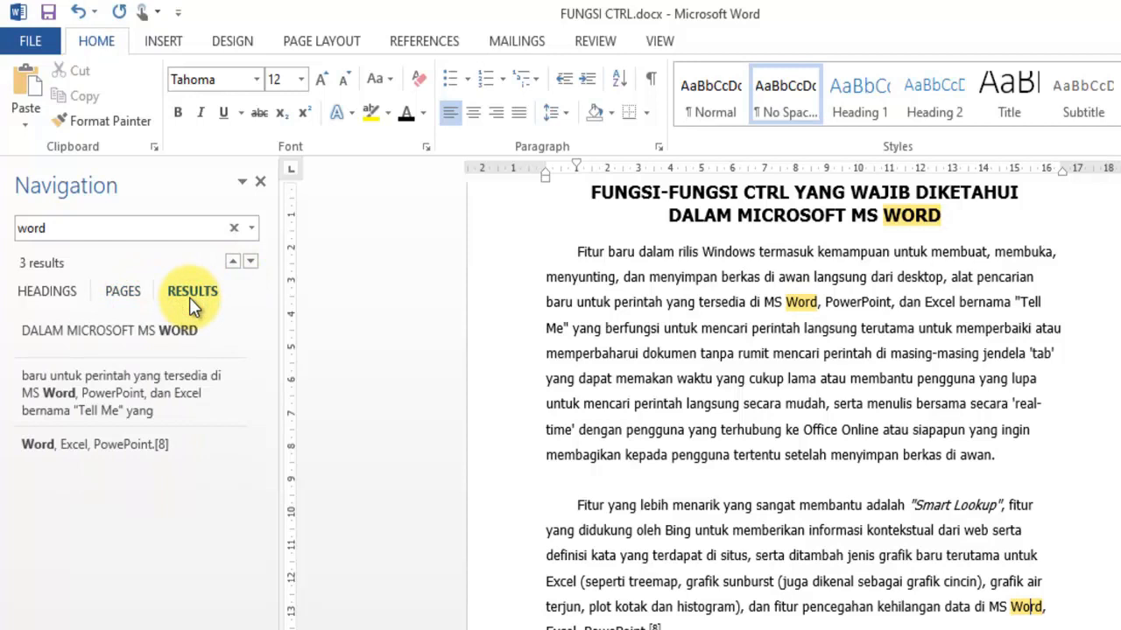
{"action": "left_click", "coordinate": [132, 293]}
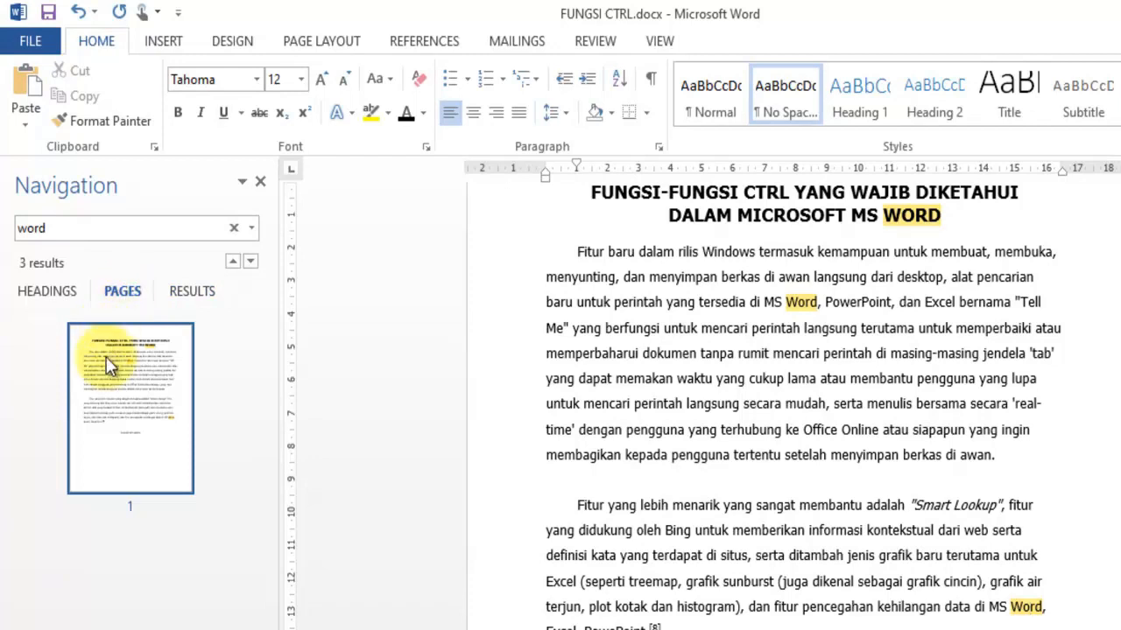
{"action": "left_click", "coordinate": [157, 398]}
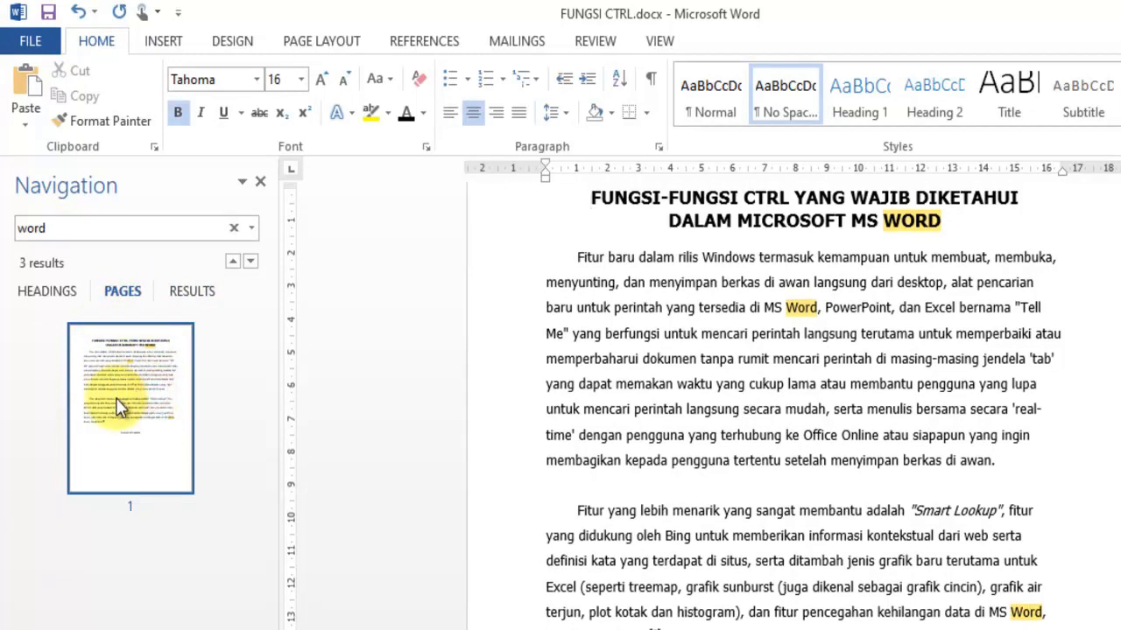
{"action": "left_click", "coordinate": [200, 294]}
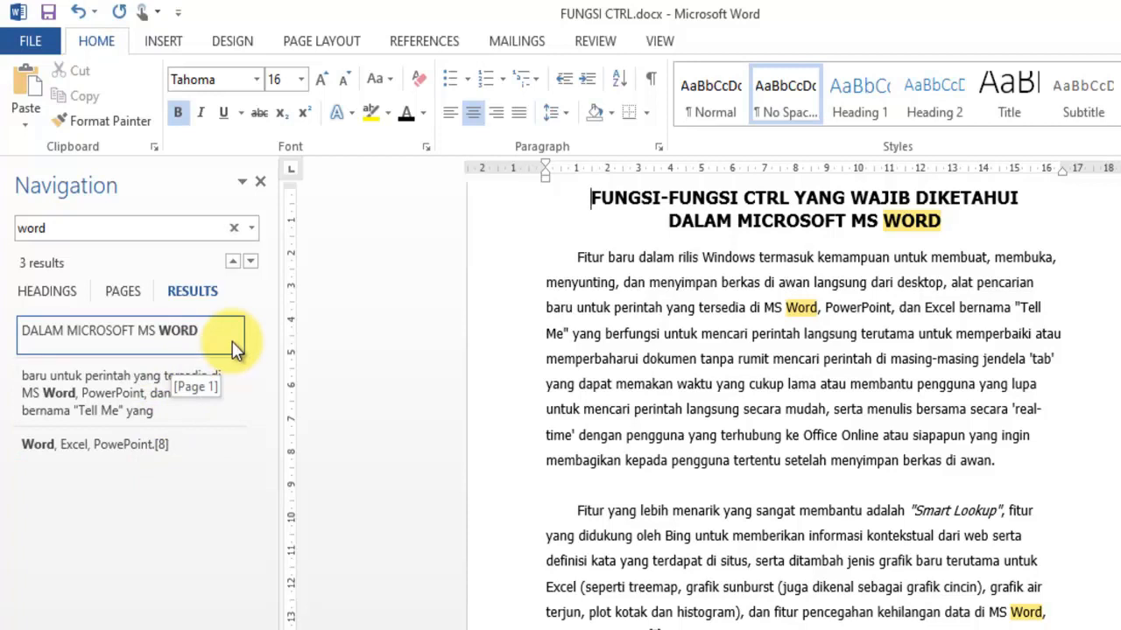
Step: Visit the "word" matches in the two body paragraphs, then close the search and return to the text
{"action": "left_click", "coordinate": [206, 400]}
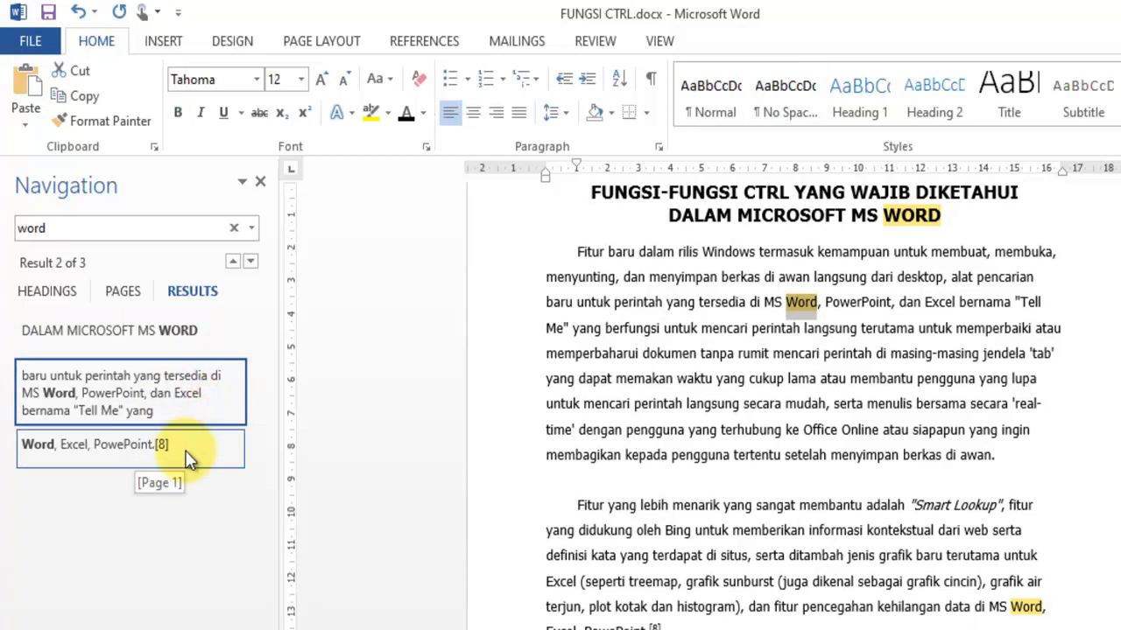
{"action": "left_click", "coordinate": [195, 442]}
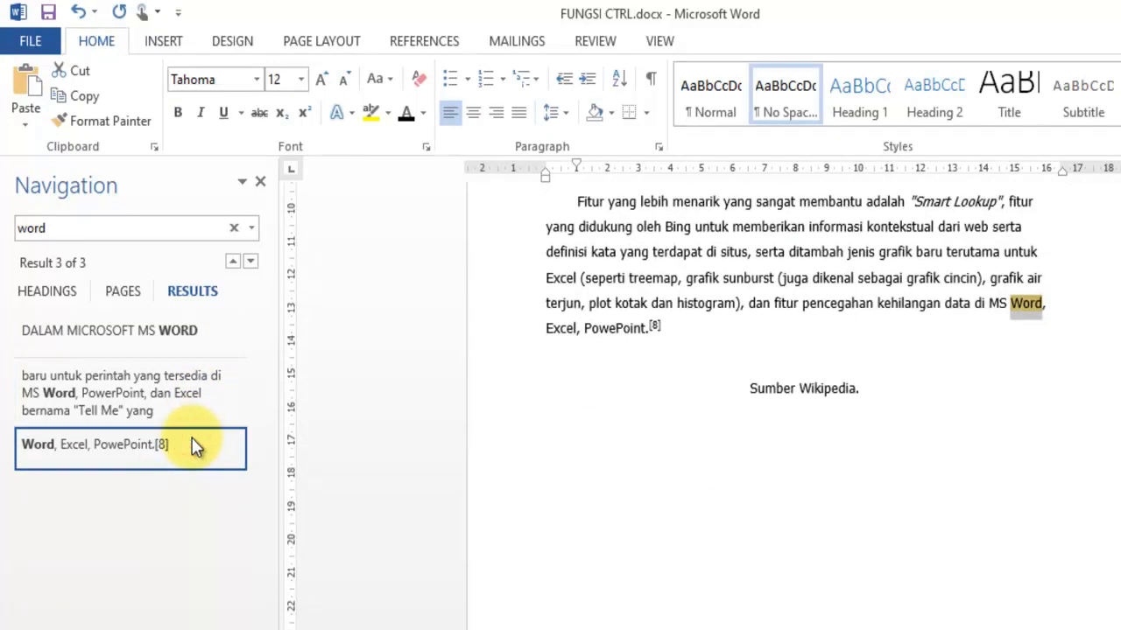
{"action": "left_click", "coordinate": [219, 395]}
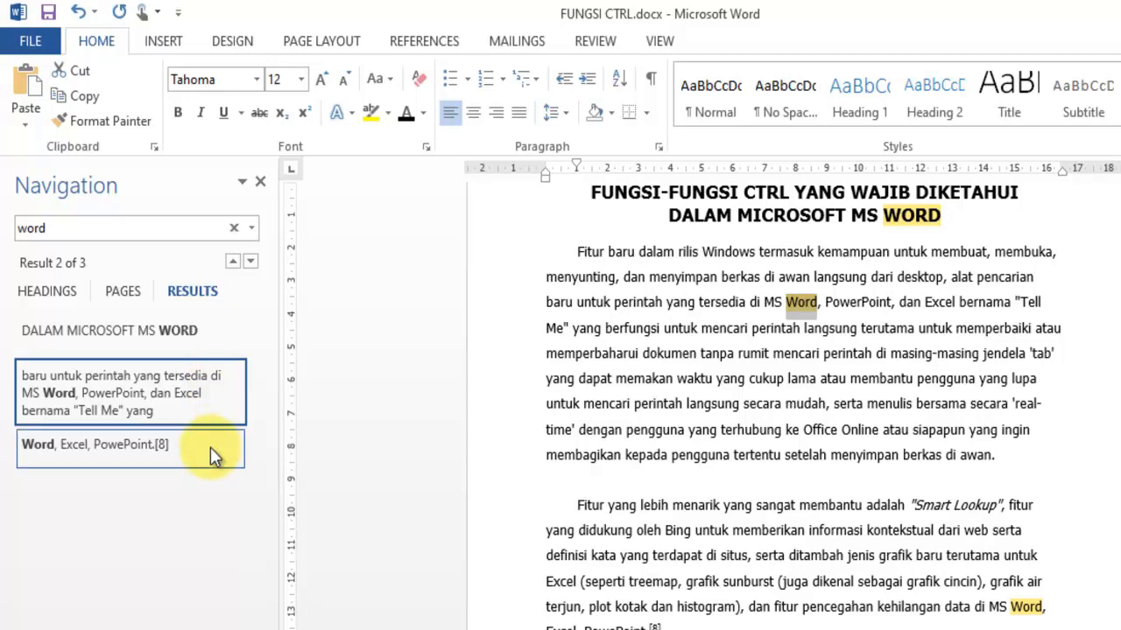
{"action": "left_click", "coordinate": [210, 446]}
{"action": "left_click", "coordinate": [194, 405]}
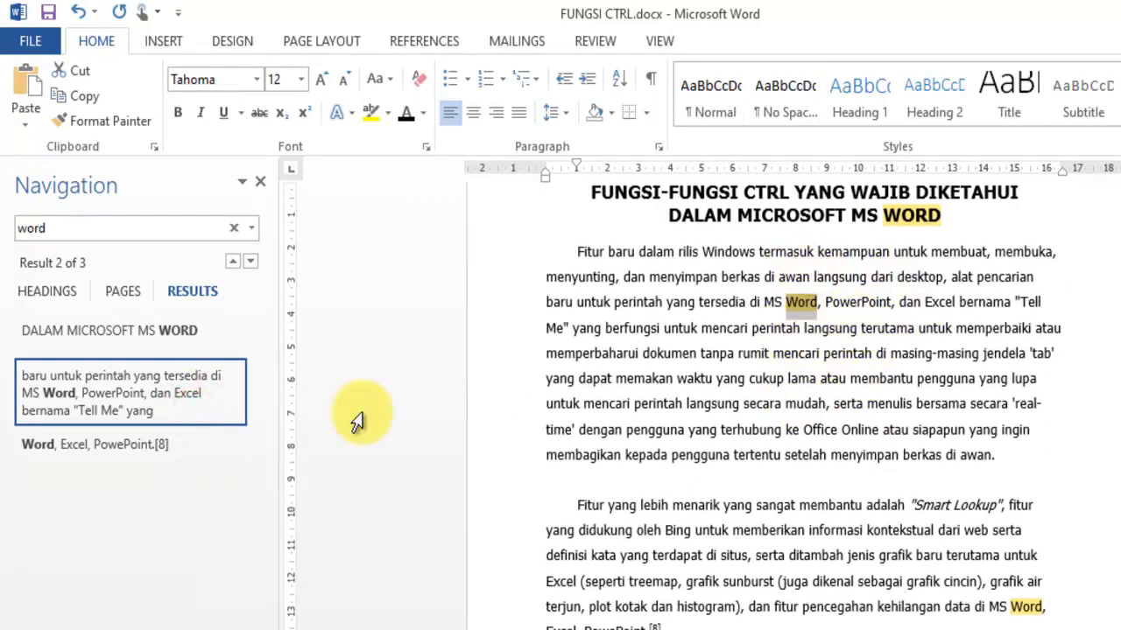
{"action": "left_click", "coordinate": [137, 448]}
{"action": "left_click", "coordinate": [152, 407]}
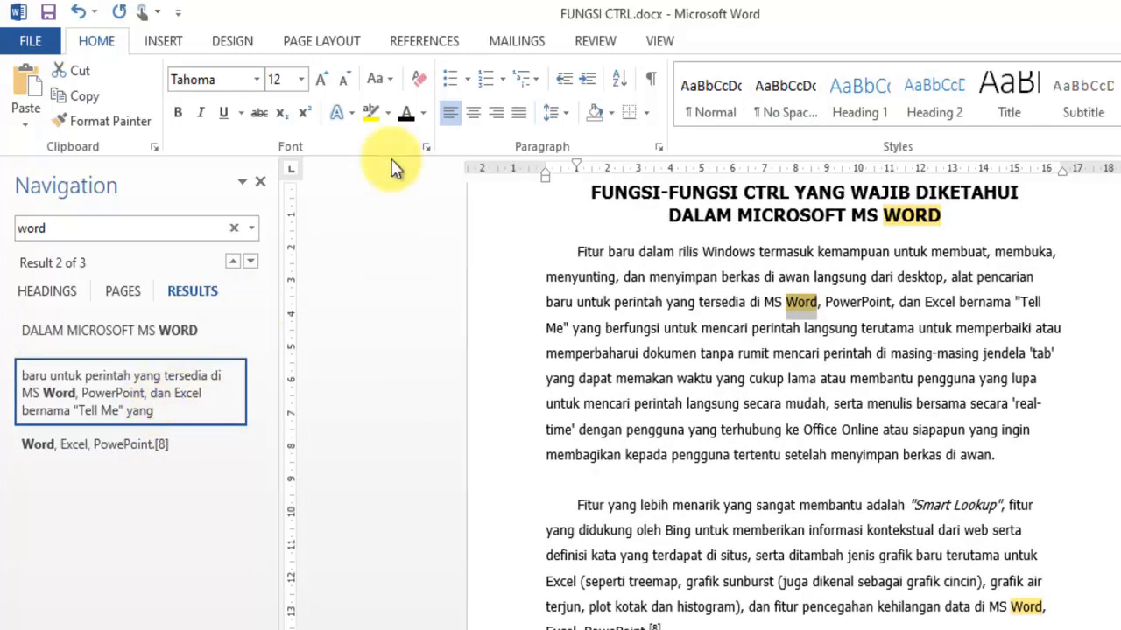
{"action": "left_click", "coordinate": [259, 184]}
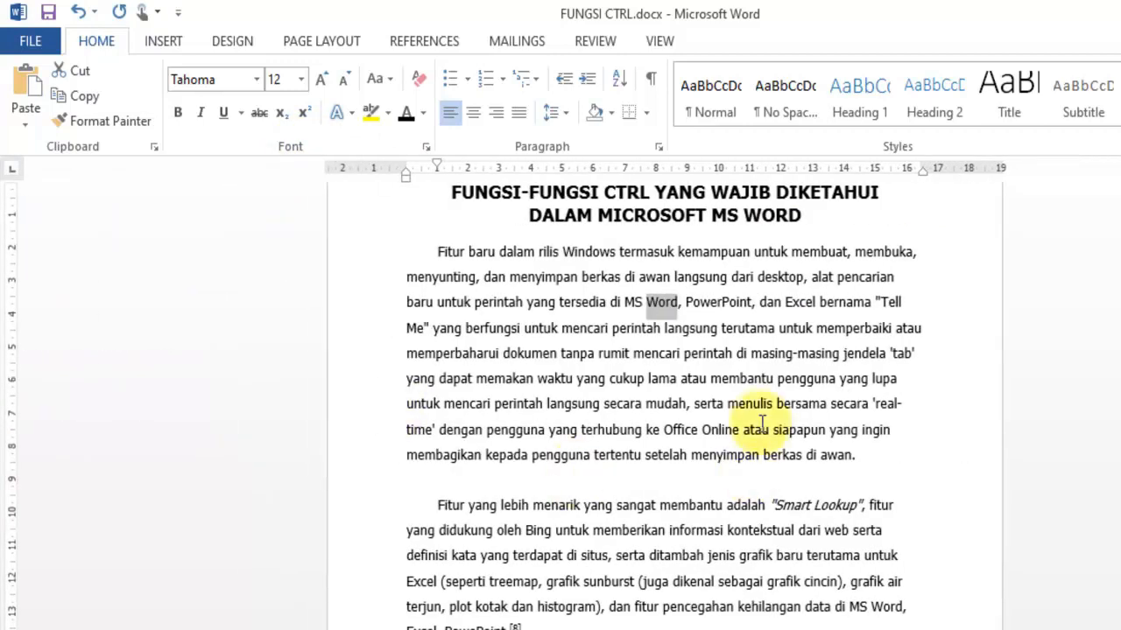
{"action": "left_click", "coordinate": [760, 411]}
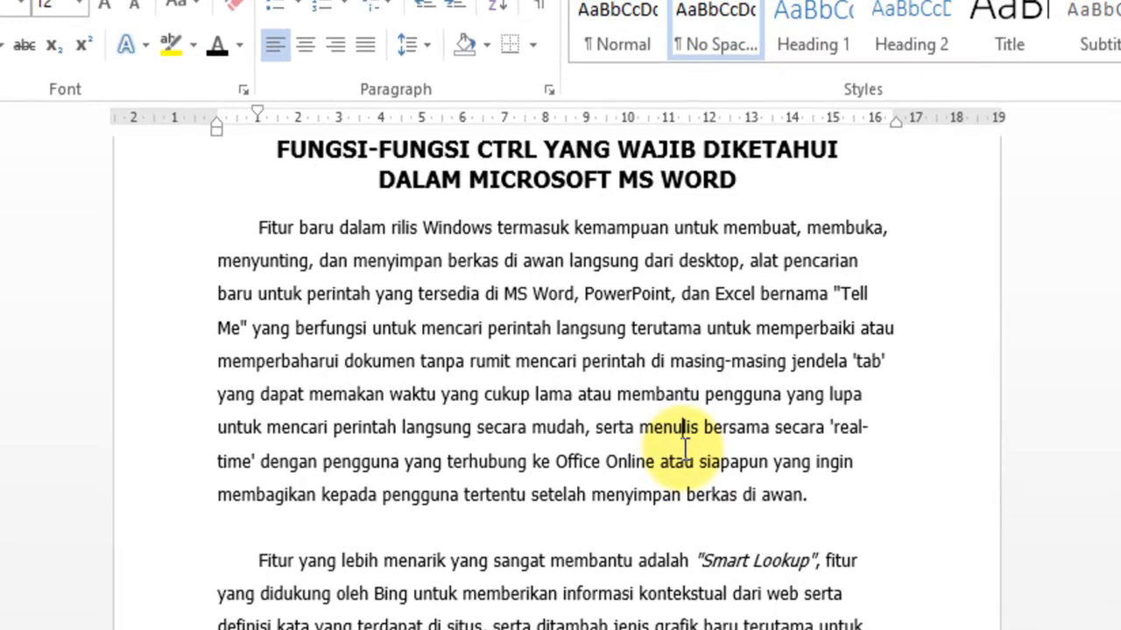
Step: Open Find and Replace for a text replacement with "word" as the text to find, and reposition the dialog
{"action": "key", "text": "ctrl+h"}
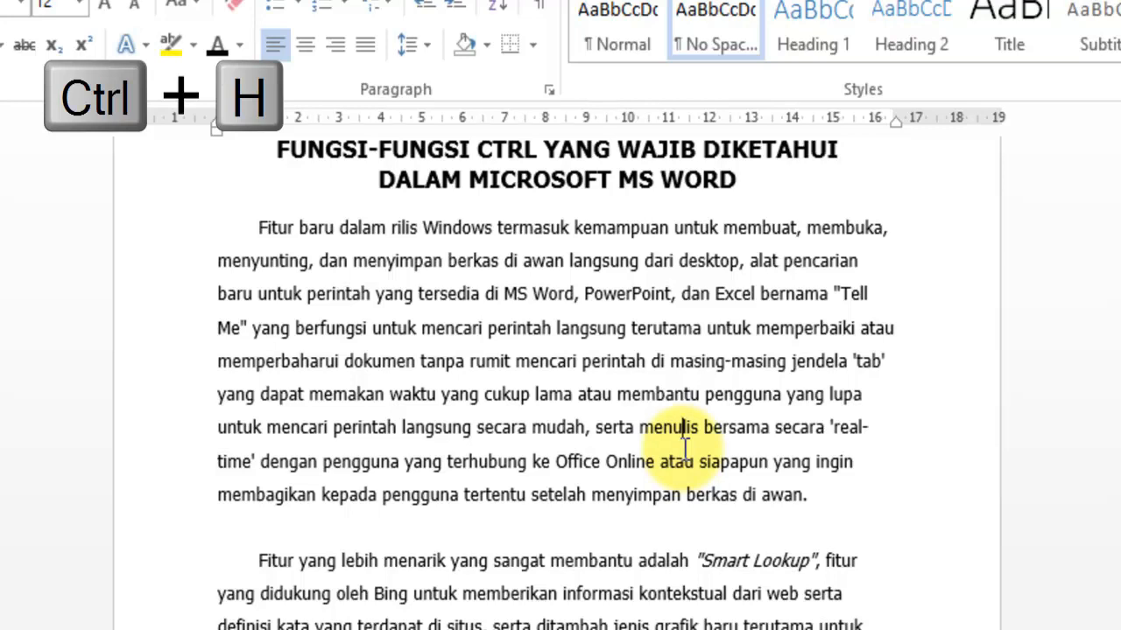
{"action": "key", "text": "ctrl+h"}
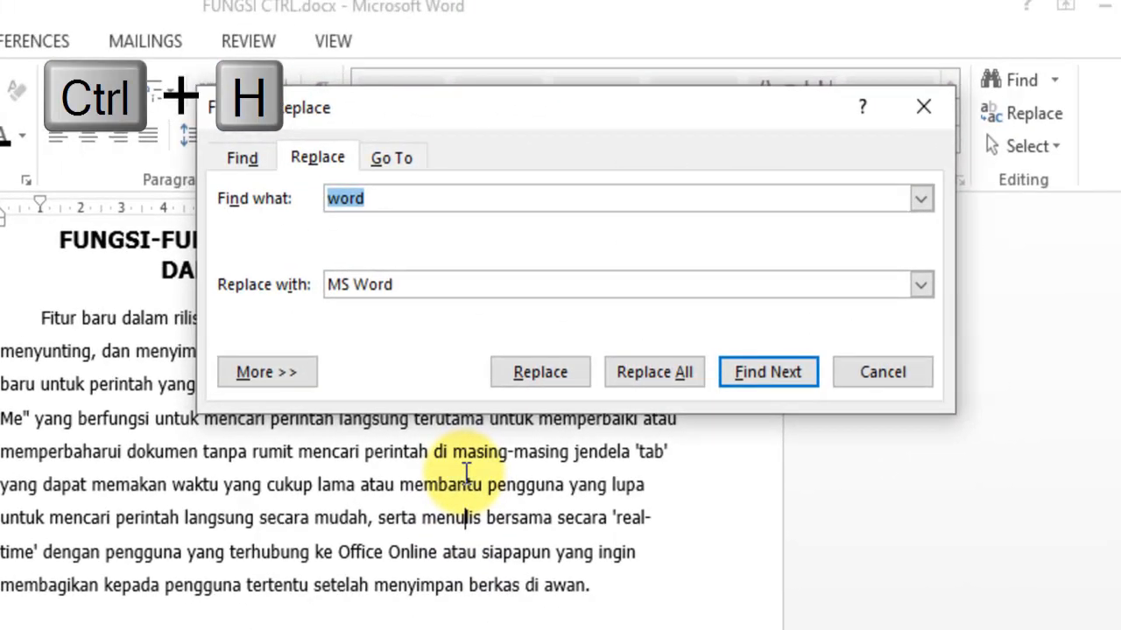
{"action": "left_click_drag", "start_coordinate": [496, 111], "coordinate": [331, 129]}
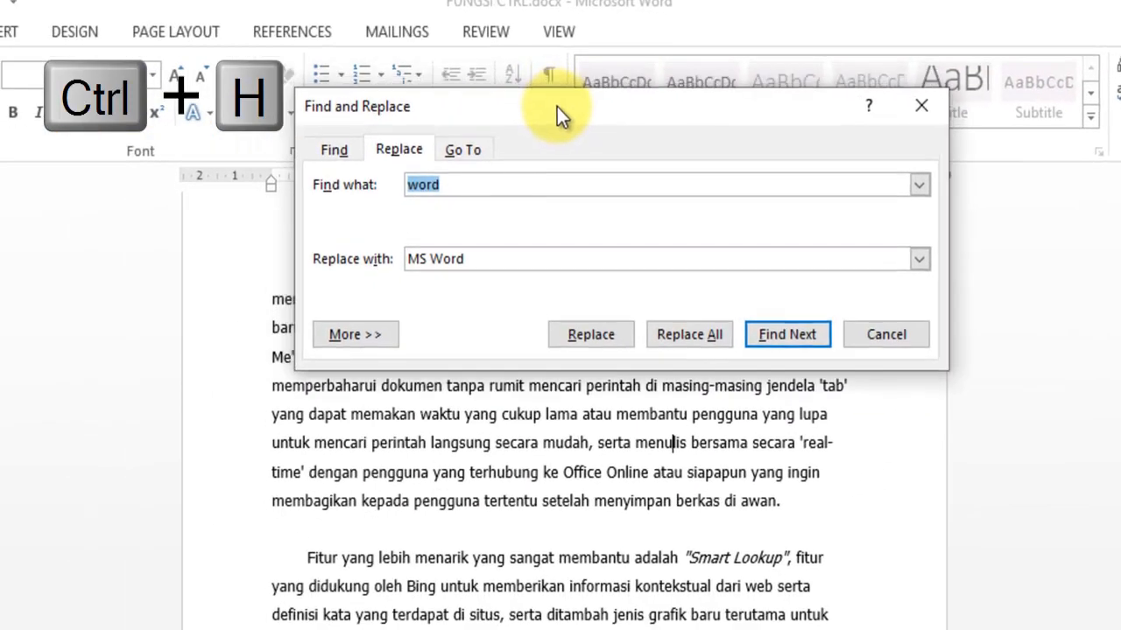
{"action": "left_click_drag", "start_coordinate": [557, 107], "coordinate": [610, 116]}
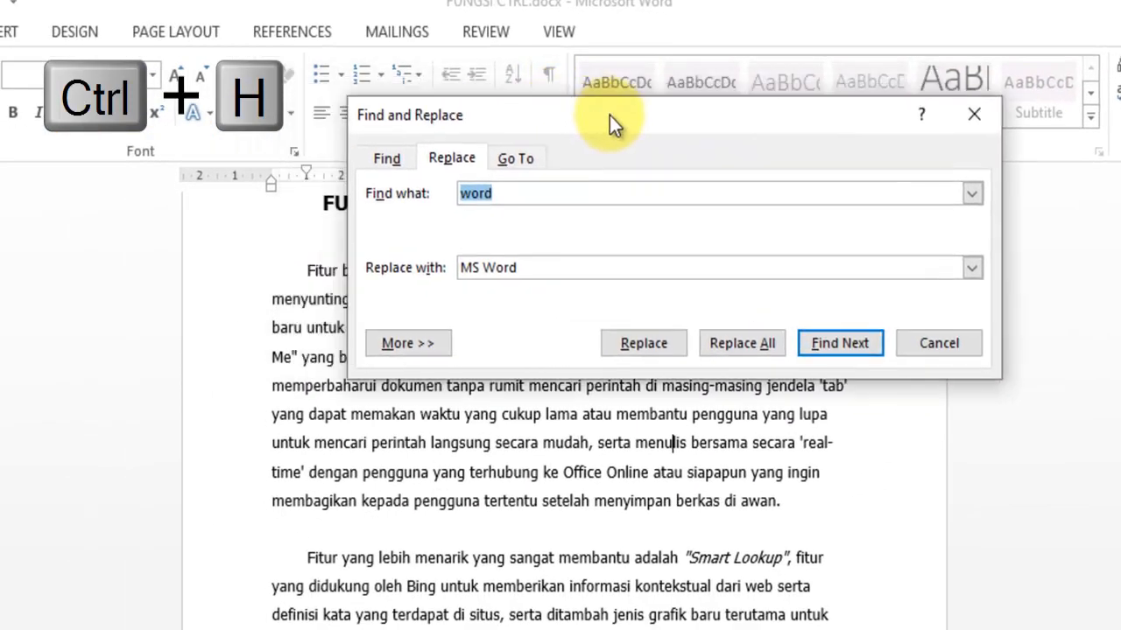
{"action": "left_click", "coordinate": [577, 194]}
{"action": "left_click_drag", "start_coordinate": [597, 195], "coordinate": [422, 180]}
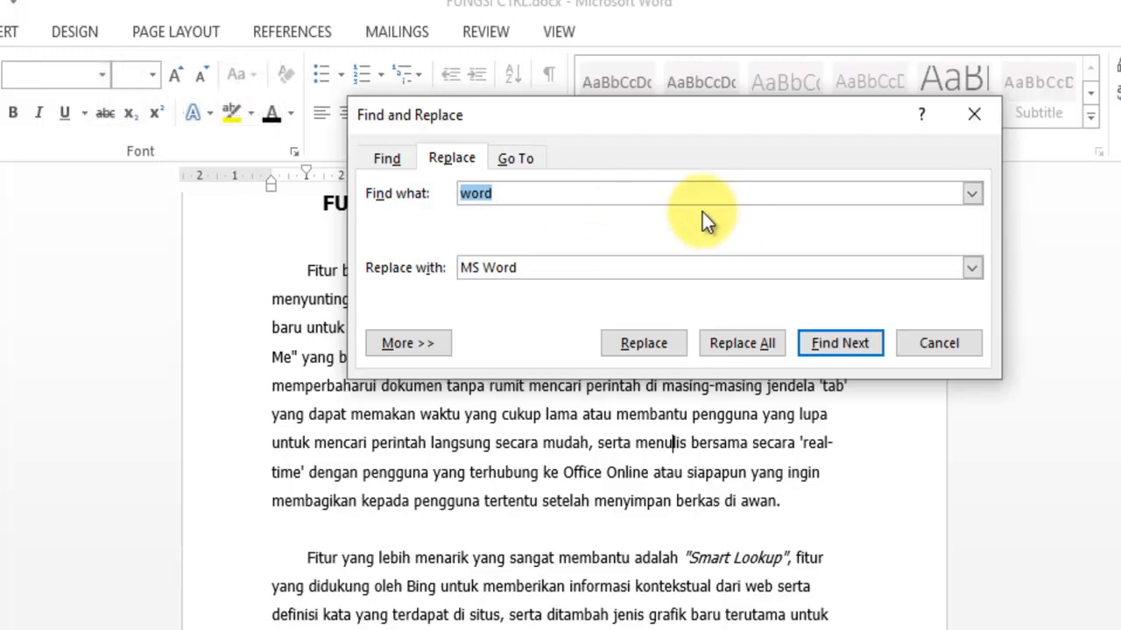
{"action": "left_click", "coordinate": [610, 194]}
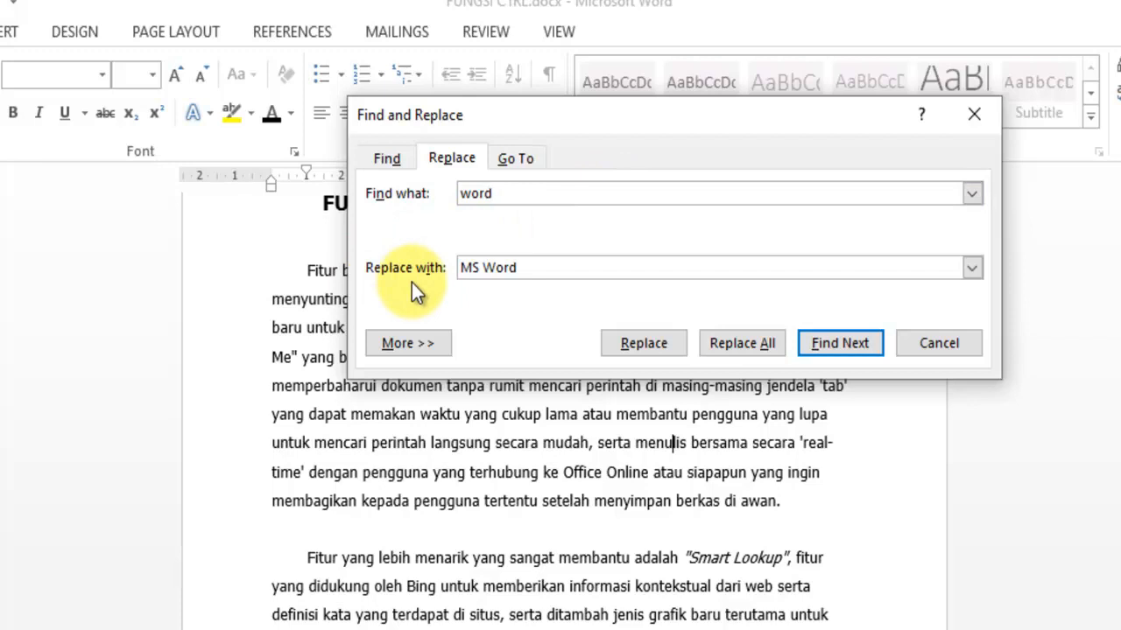
Step: Replace every occurrence of "word" with "kalimat" and check the replaced word in the document title
{"action": "left_click", "coordinate": [515, 273]}
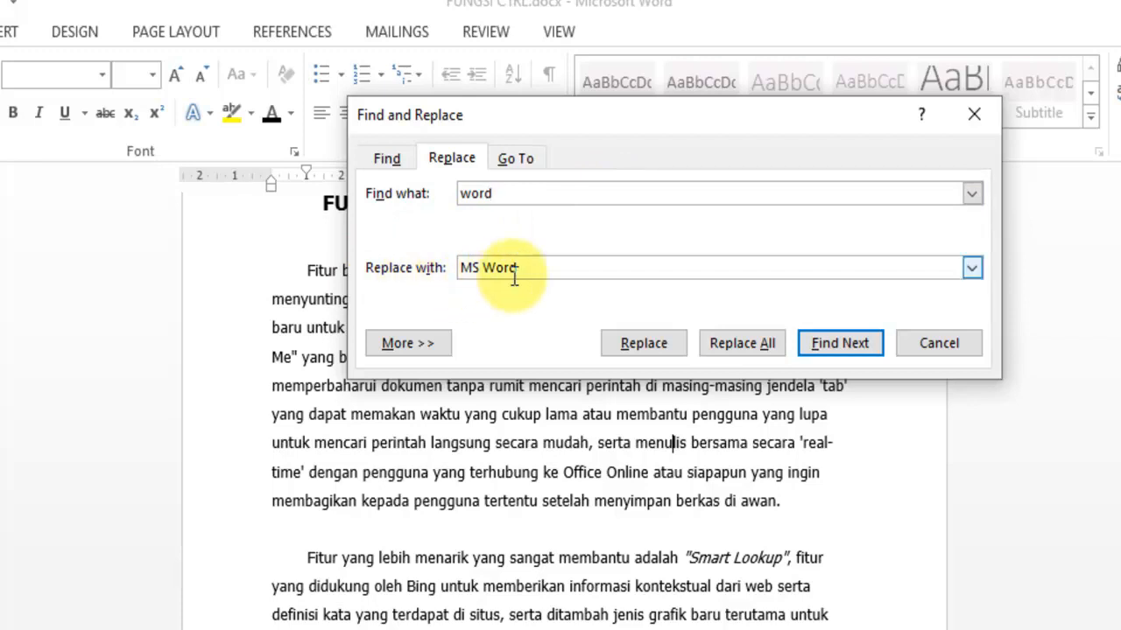
{"action": "triple_click", "coordinate": [530, 267]}
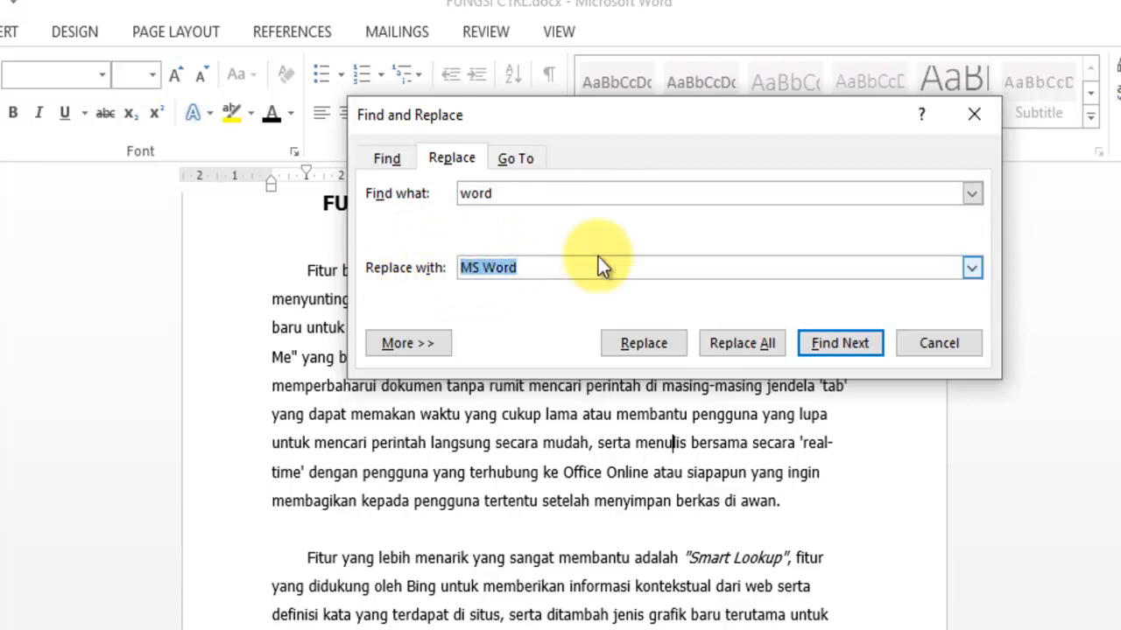
{"action": "type", "text": "kalimat"}
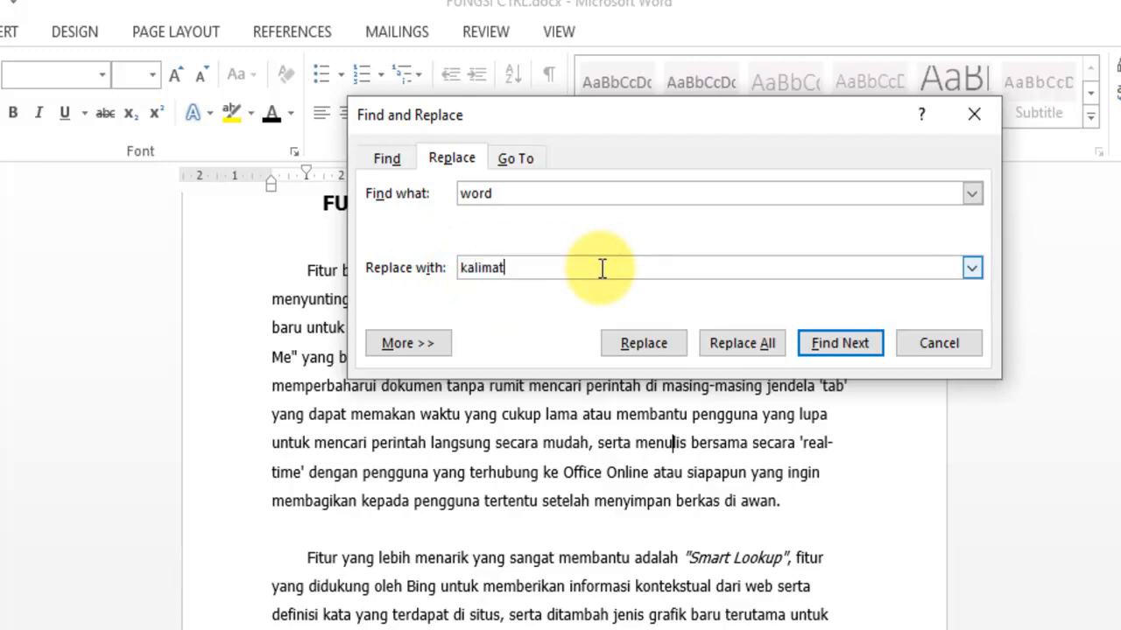
{"action": "left_click", "coordinate": [743, 349]}
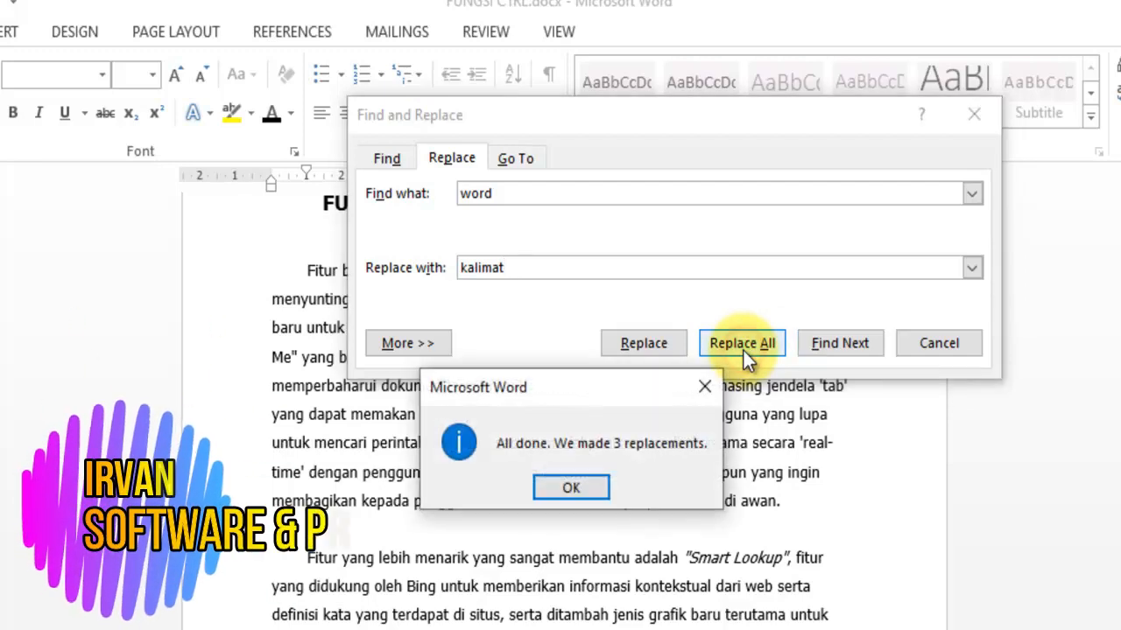
{"action": "left_click", "coordinate": [561, 402]}
{"action": "left_click_drag", "start_coordinate": [570, 358], "coordinate": [570, 347]}
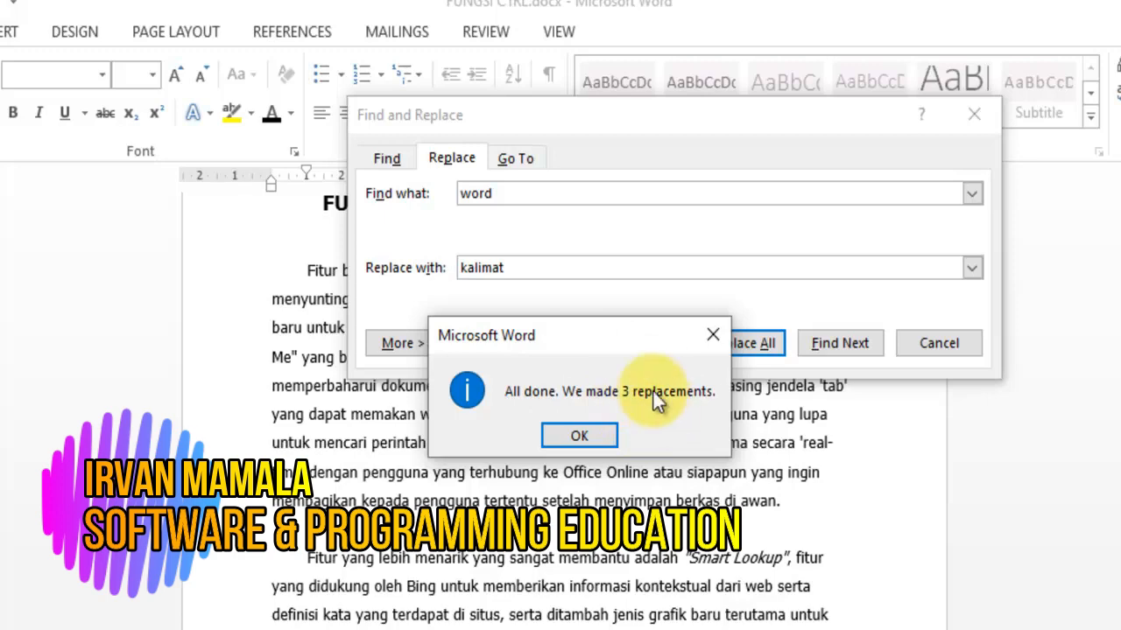
{"action": "left_click", "coordinate": [577, 438]}
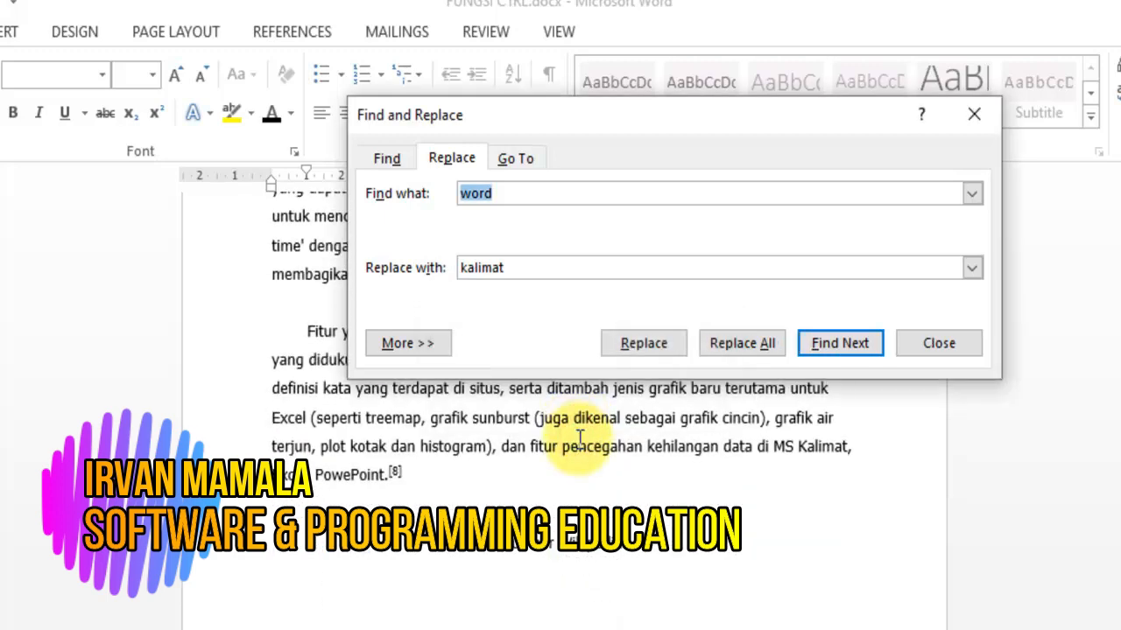
{"action": "left_click", "coordinate": [981, 123]}
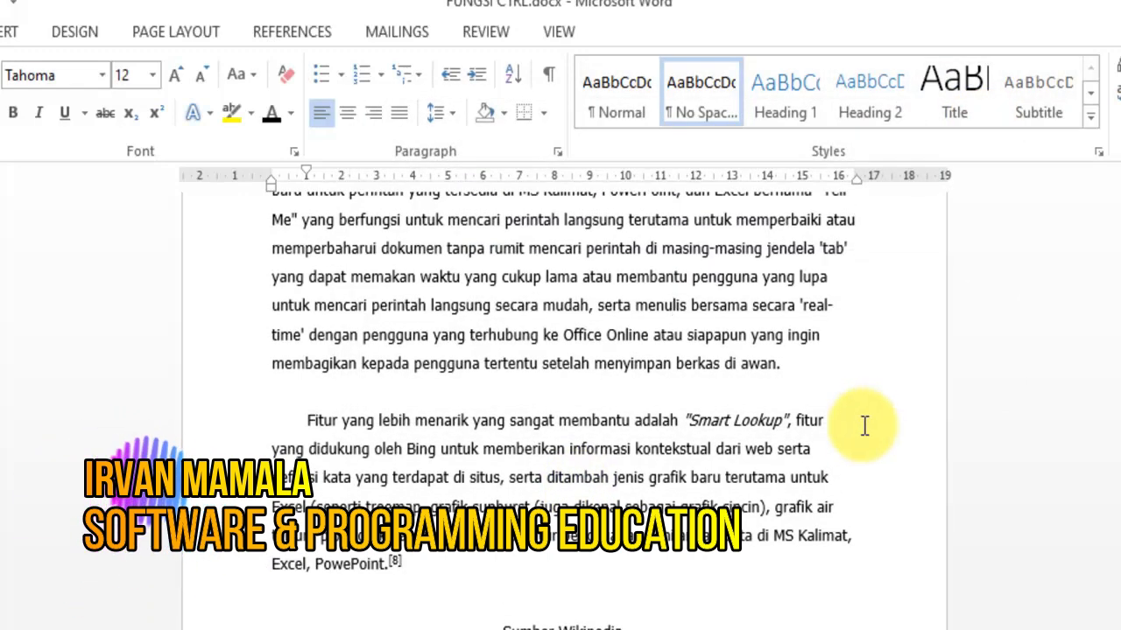
{"action": "scroll", "coordinate": [793, 426], "scroll_direction": "up", "scroll_amount": 1}
{"action": "scroll", "coordinate": [792, 426], "scroll_direction": "up", "scroll_amount": 2}
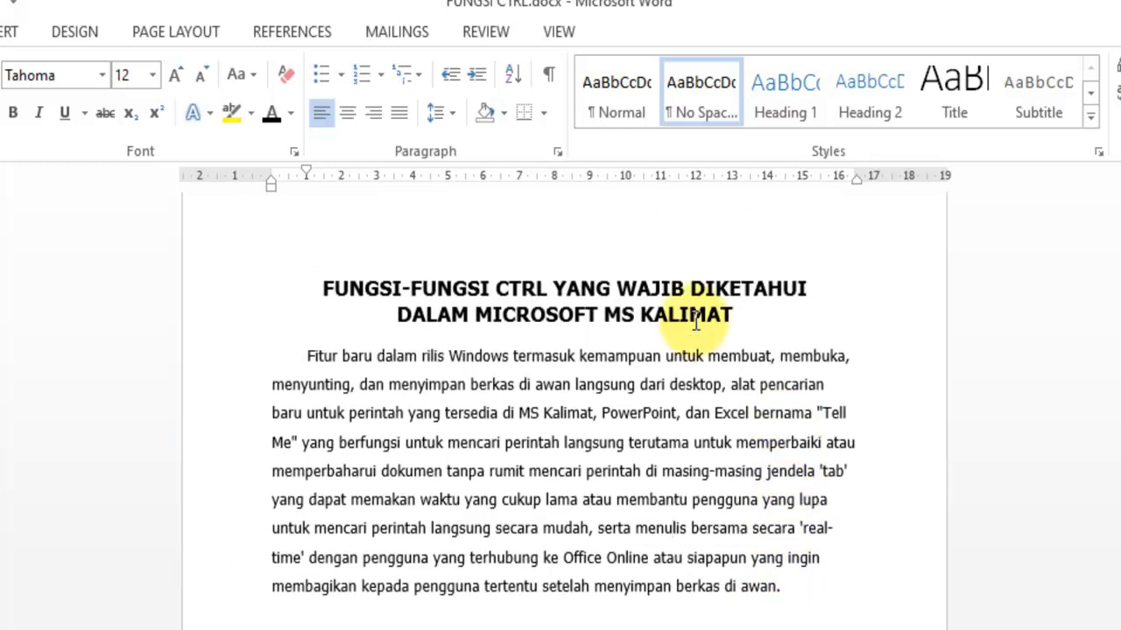
{"action": "double_click", "coordinate": [687, 313]}
{"action": "left_click", "coordinate": [830, 385]}
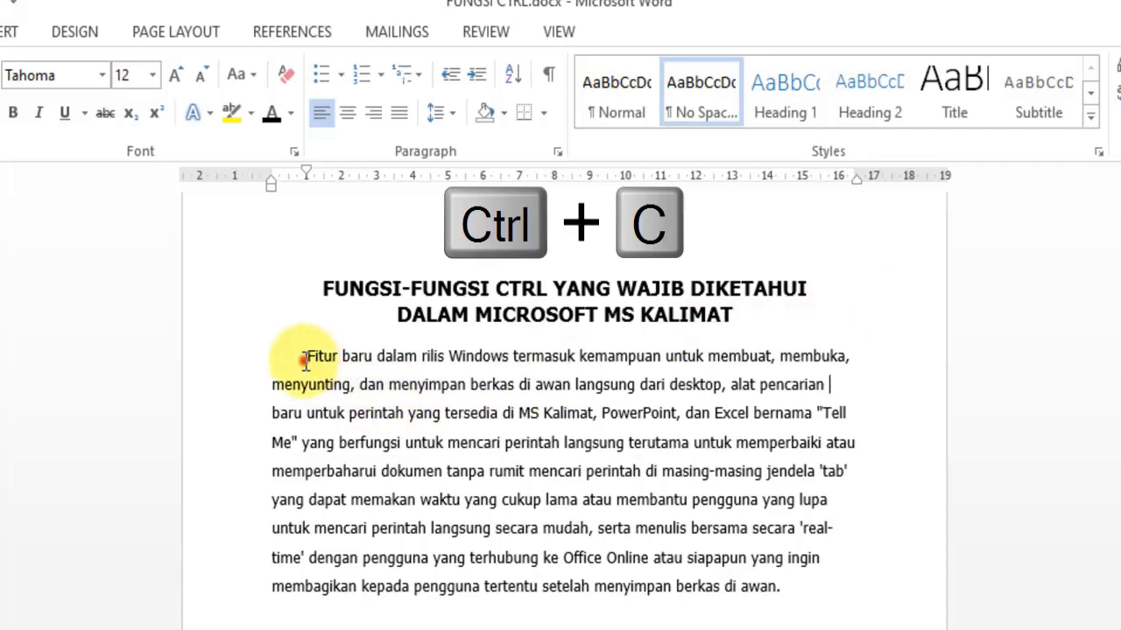
Step: Copy the first body paragraph, beginning "Fitur baru dalam rilis Windows", and paste it at the start of the blank second page
{"action": "left_click_drag", "start_coordinate": [302, 357], "coordinate": [784, 598]}
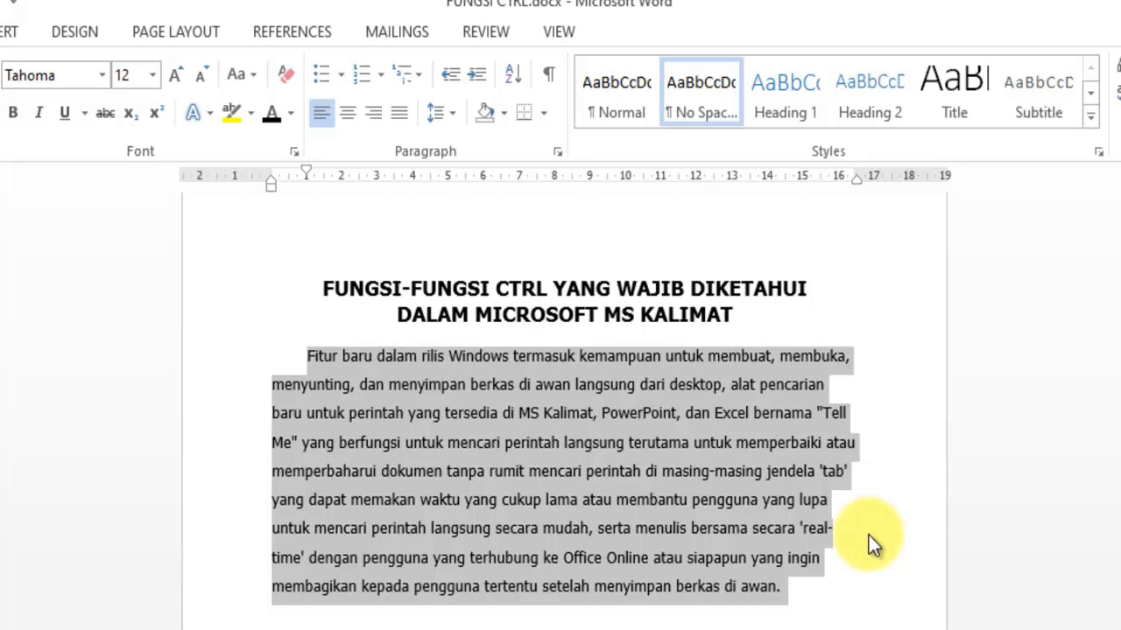
{"action": "scroll", "coordinate": [865, 588], "scroll_direction": "up", "scroll_amount": 1}
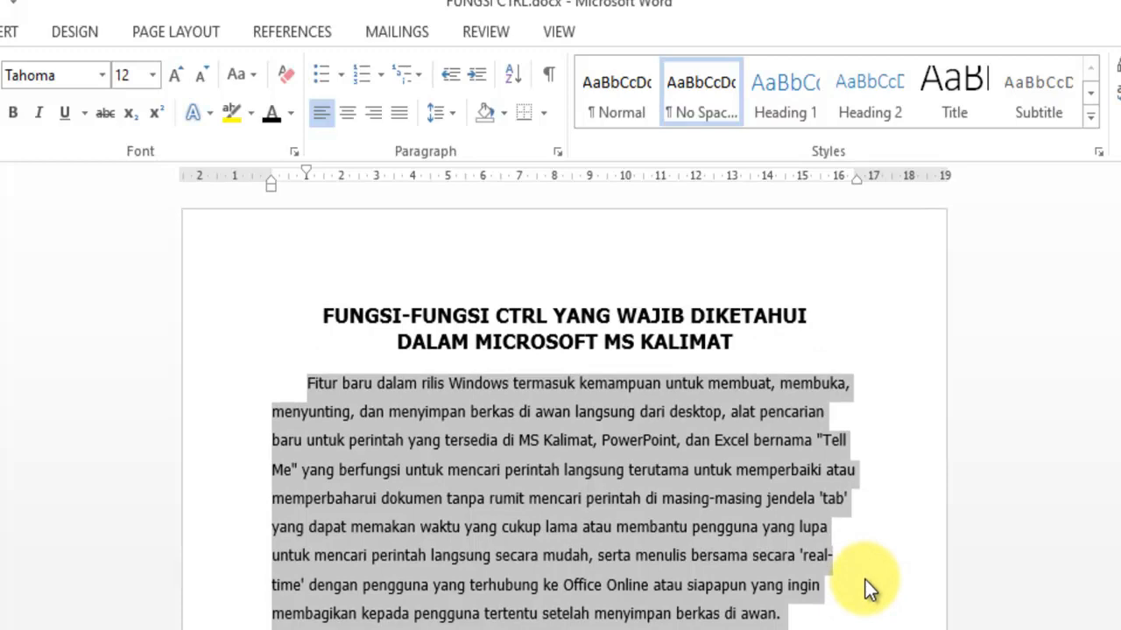
{"action": "scroll", "coordinate": [865, 580], "scroll_direction": "down", "scroll_amount": 10}
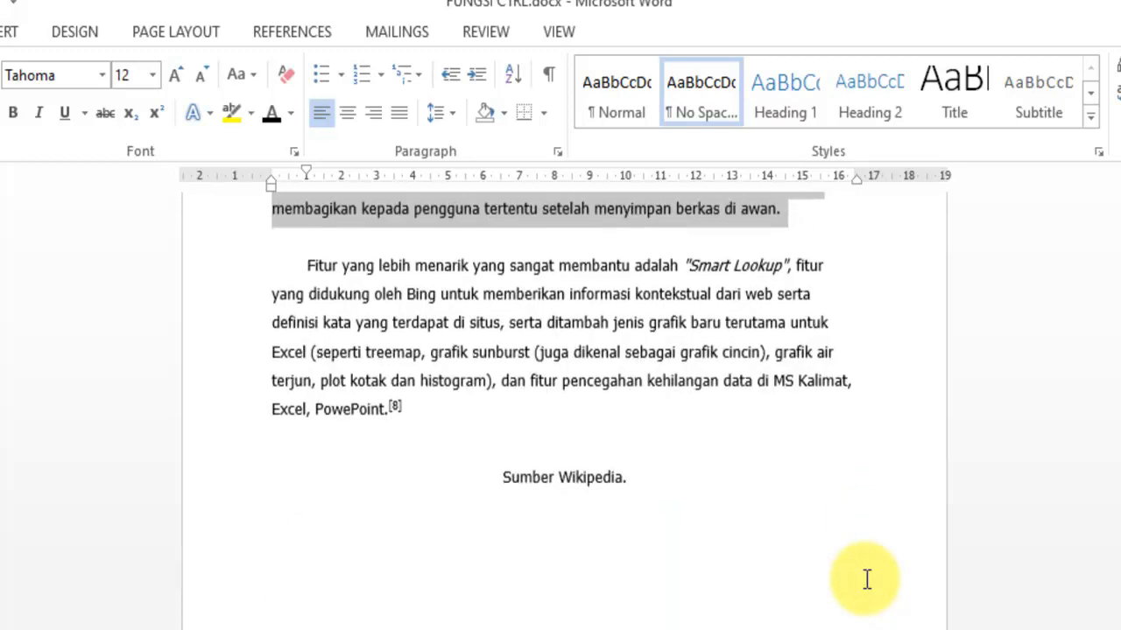
{"action": "scroll", "coordinate": [866, 580], "scroll_direction": "down", "scroll_amount": 2}
{"action": "left_click", "coordinate": [585, 559]}
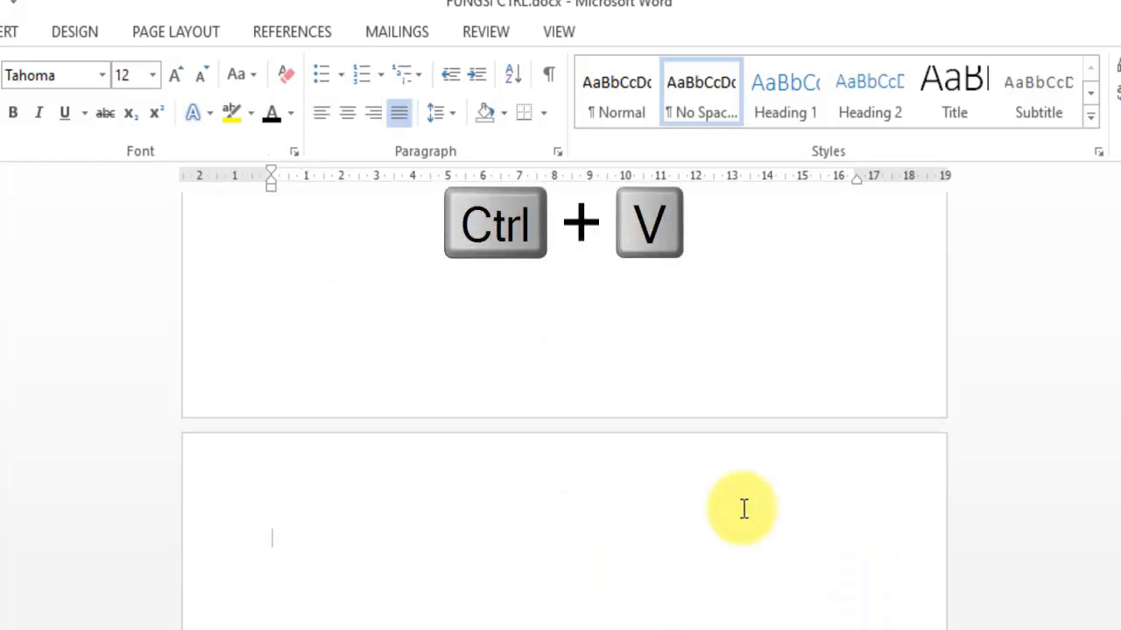
{"action": "left_click", "coordinate": [316, 543]}
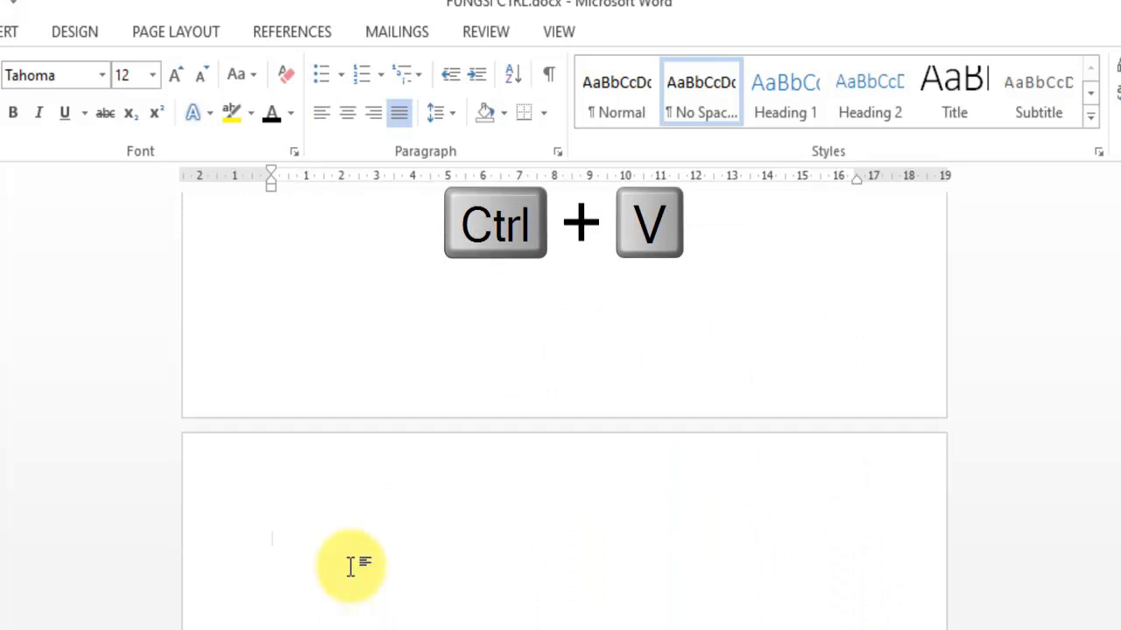
{"action": "key", "text": "ctrl+v"}
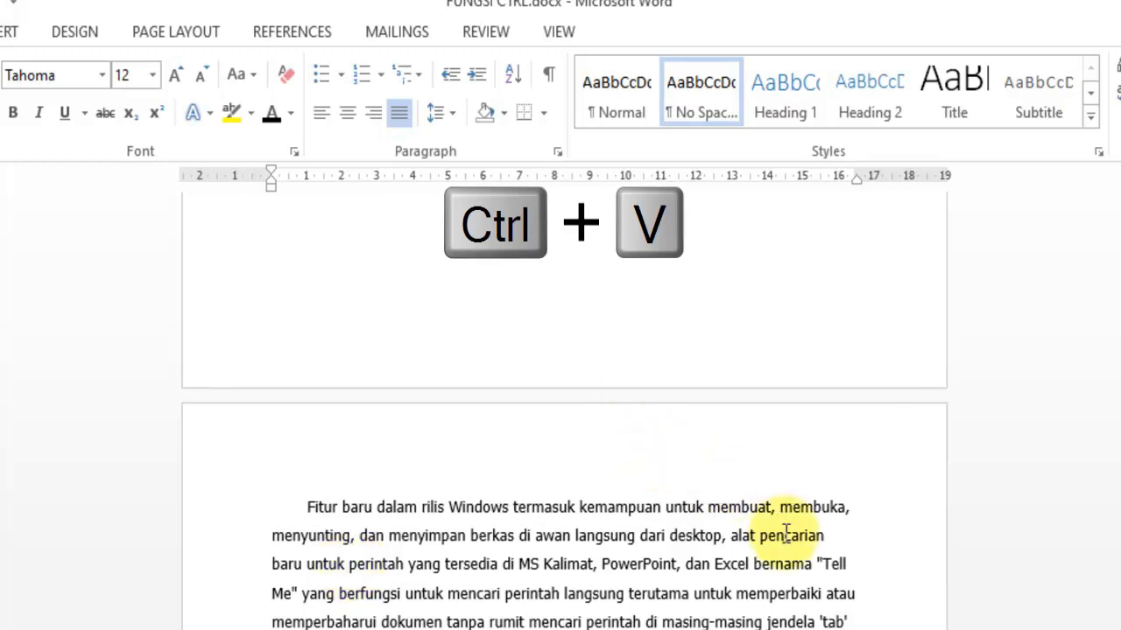
{"action": "scroll", "coordinate": [786, 535], "scroll_direction": "down", "scroll_amount": 2}
{"action": "scroll", "coordinate": [786, 535], "scroll_direction": "up", "scroll_amount": 3}
{"action": "scroll", "coordinate": [786, 535], "scroll_direction": "down", "scroll_amount": 1}
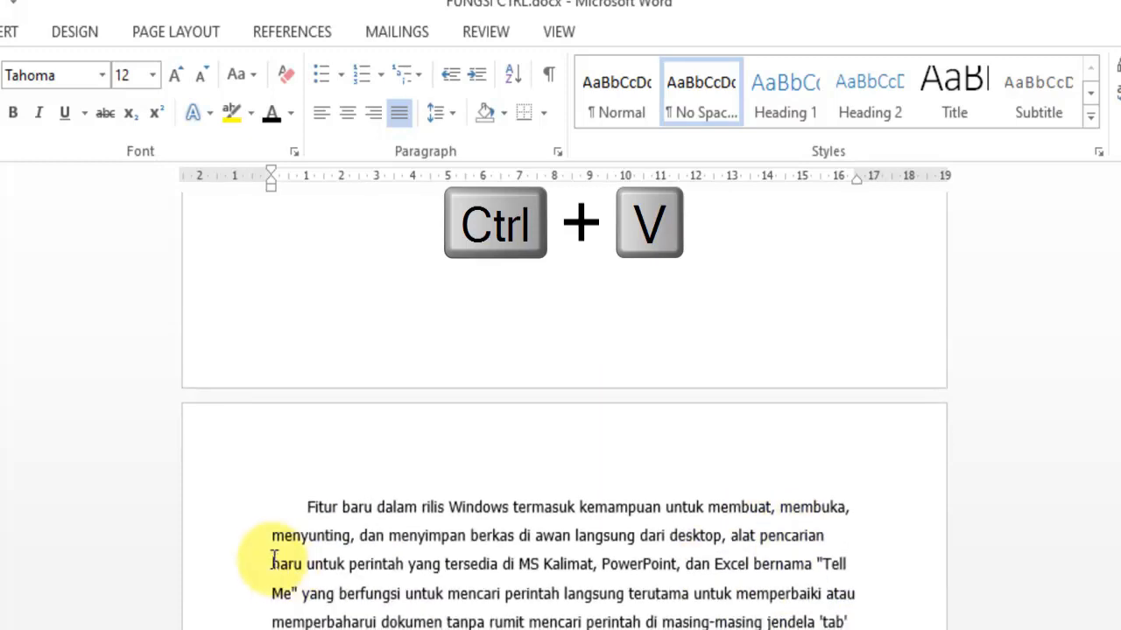
Step: Delete the pasted paragraph from the second page and return to the first page
{"action": "left_click_drag", "start_coordinate": [292, 499], "coordinate": [525, 629]}
{"action": "key", "text": "Delete"}
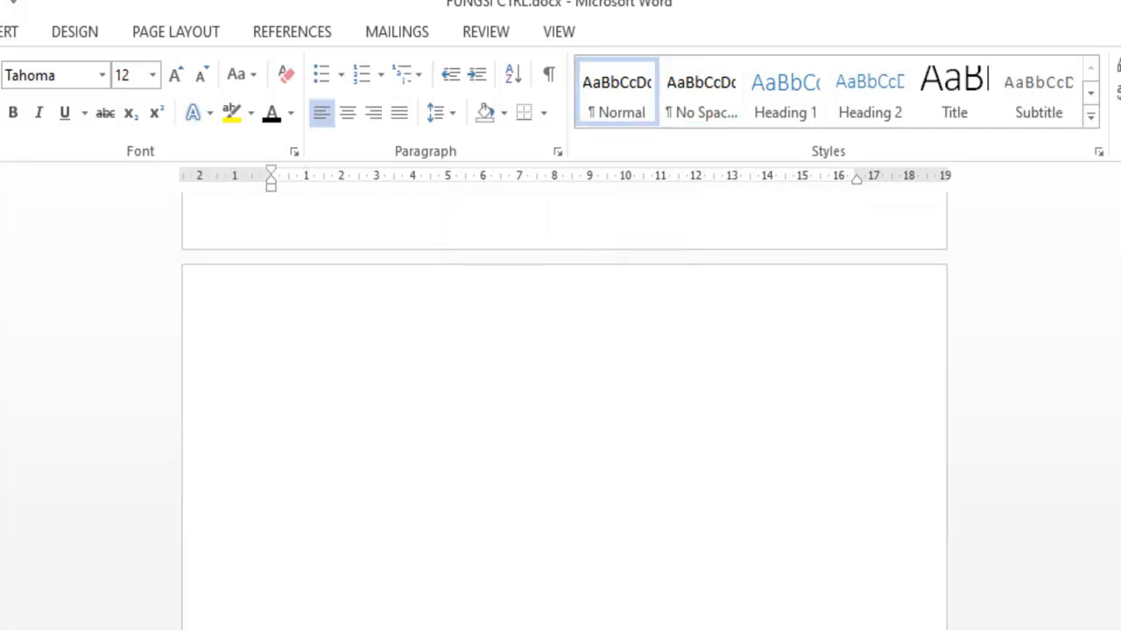
{"action": "scroll", "coordinate": [564, 403], "scroll_direction": "up", "scroll_amount": 10}
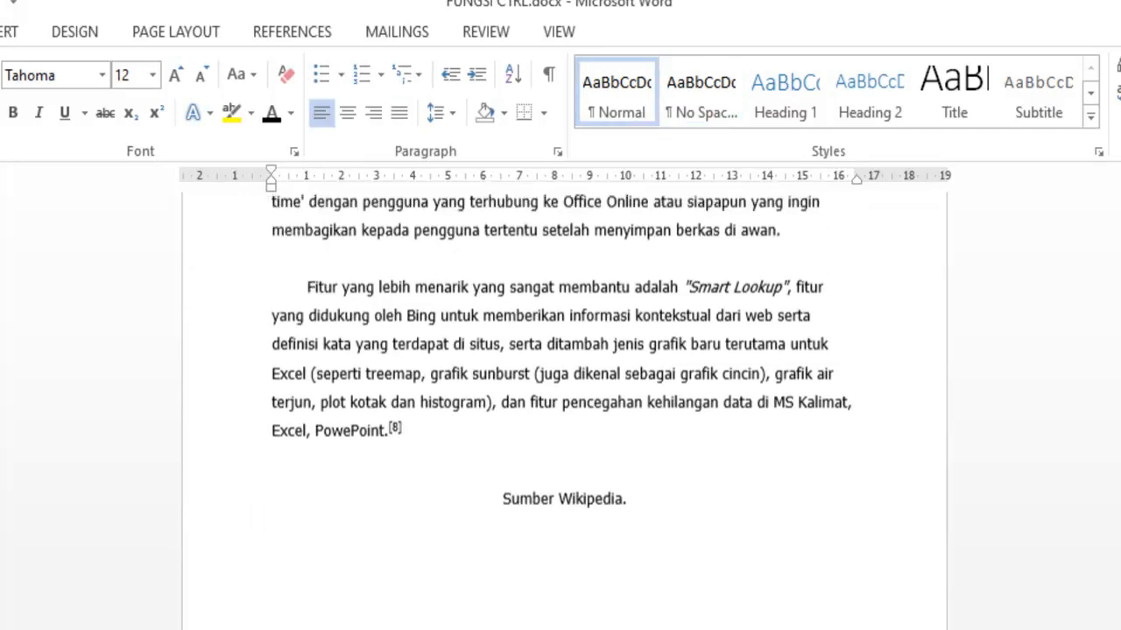
{"action": "scroll", "coordinate": [863, 578], "scroll_direction": "up", "scroll_amount": 1}
Step: Cut the first body paragraph, beginning "Fitur baru dalam rilis Windows", and paste it at the start of the blank second page
{"action": "left_click", "coordinate": [866, 576]}
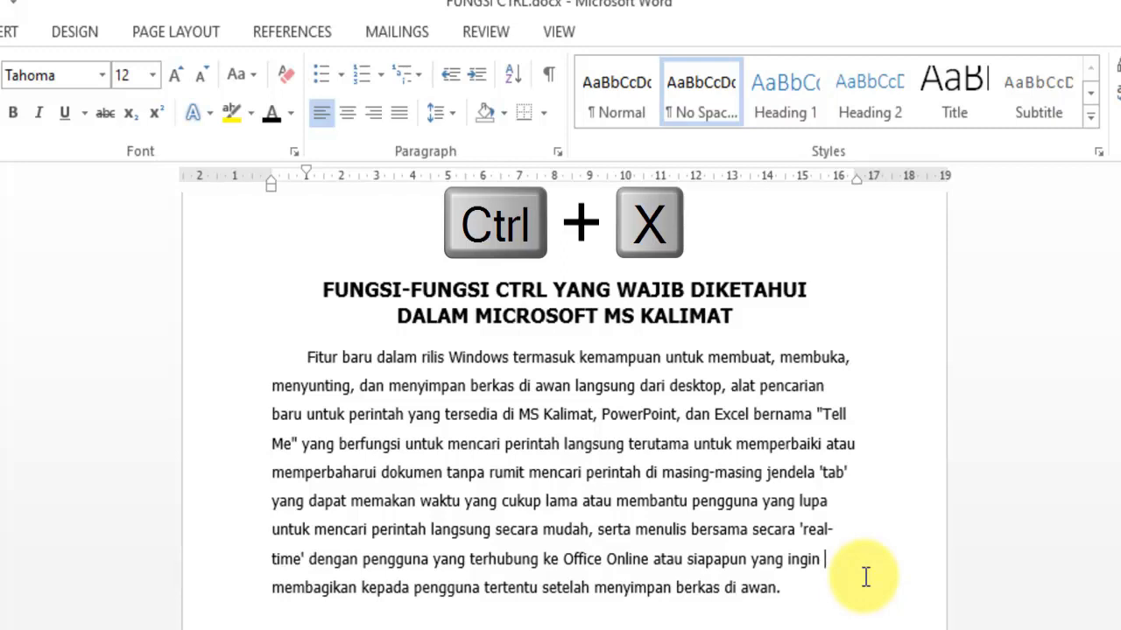
{"action": "left_click", "coordinate": [303, 359]}
{"action": "left_click_drag", "start_coordinate": [303, 359], "coordinate": [783, 585]}
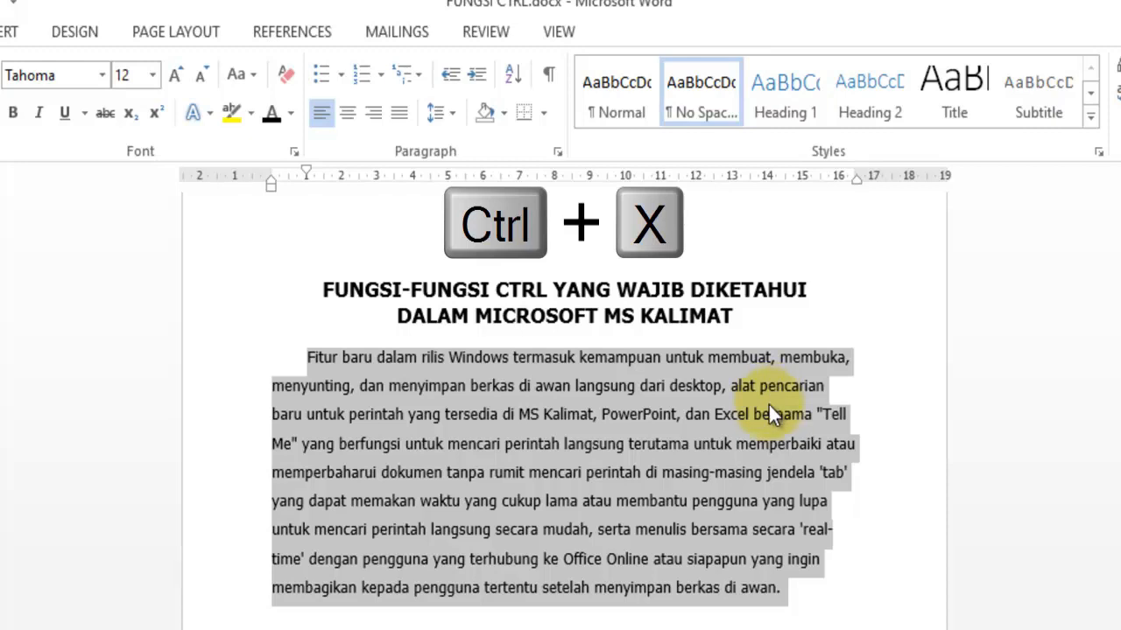
{"action": "key", "text": "ctrl+x"}
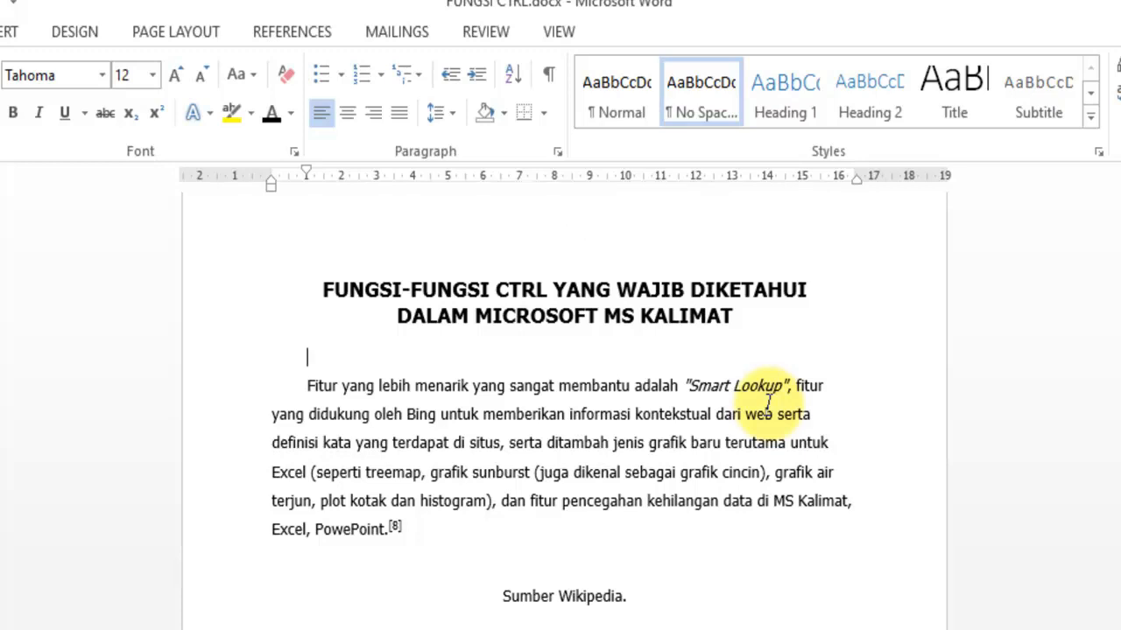
{"action": "scroll", "coordinate": [561, 412], "scroll_direction": "down", "scroll_amount": 5}
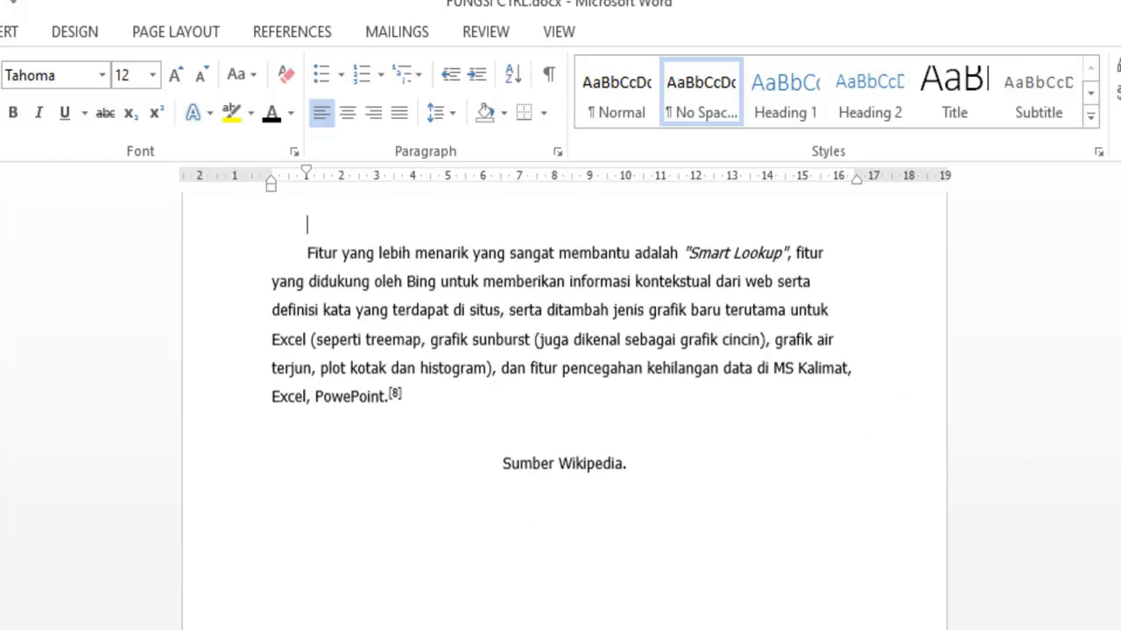
{"action": "scroll", "coordinate": [560, 411], "scroll_direction": "down", "scroll_amount": 1}
{"action": "key", "text": "ctrl+v"}
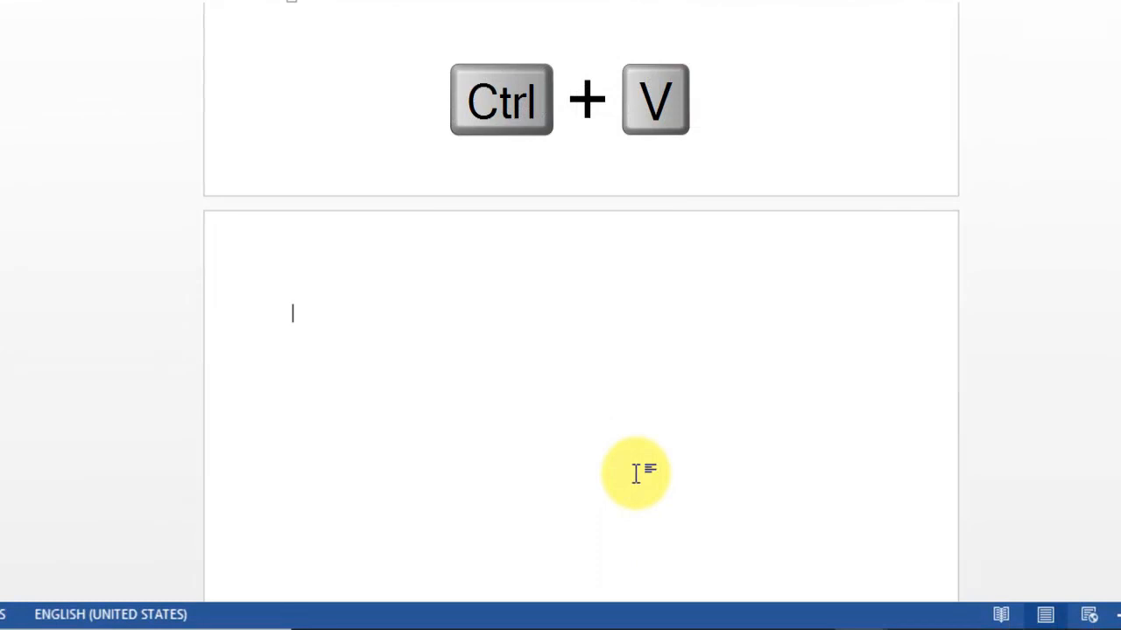
{"action": "key", "text": "ctrl+v"}
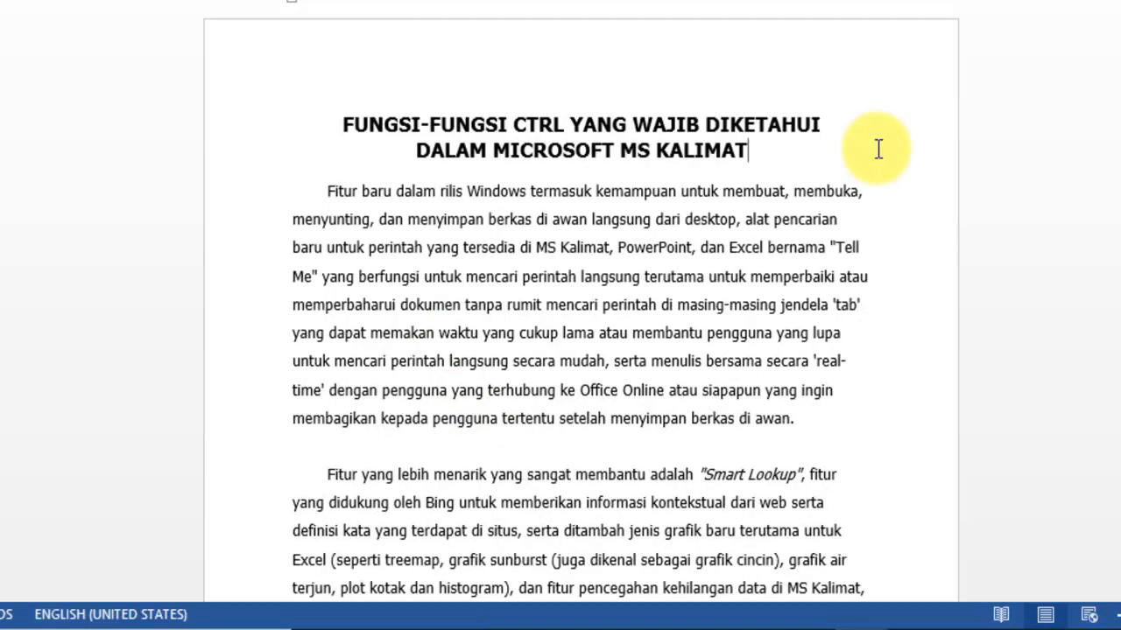
Step: Center-align the two body paragraphs beginning "Fitur baru dalam rilis Windows" and "Fitur yang lebih menarik"
{"action": "key", "text": "ctrl+e"}
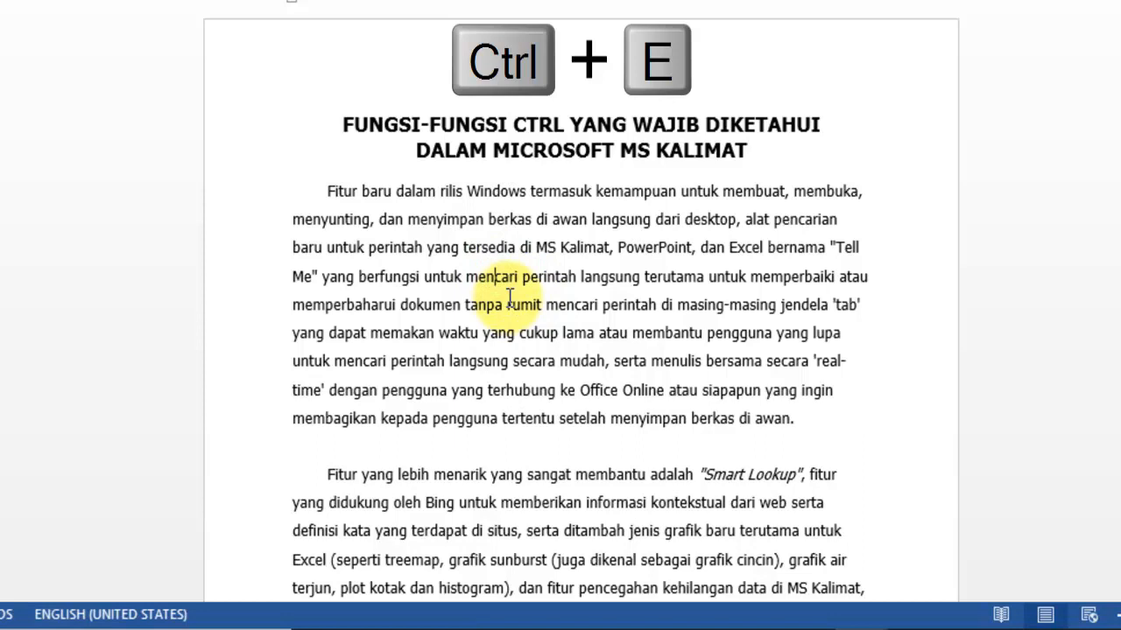
{"action": "left_click", "coordinate": [494, 276]}
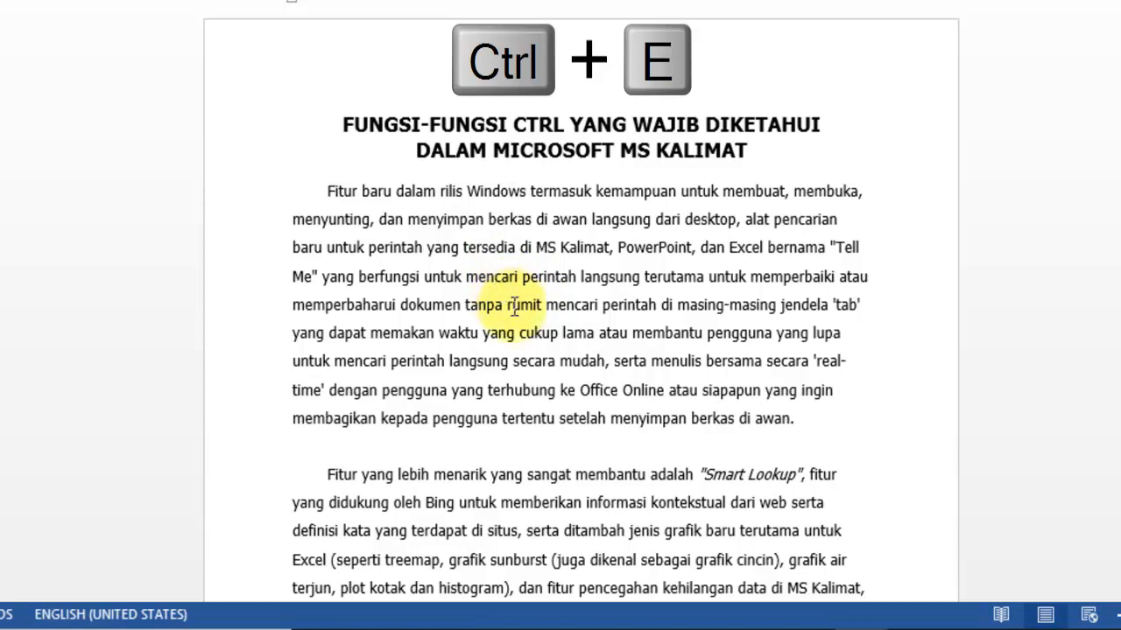
{"action": "key", "text": "ctrl+e"}
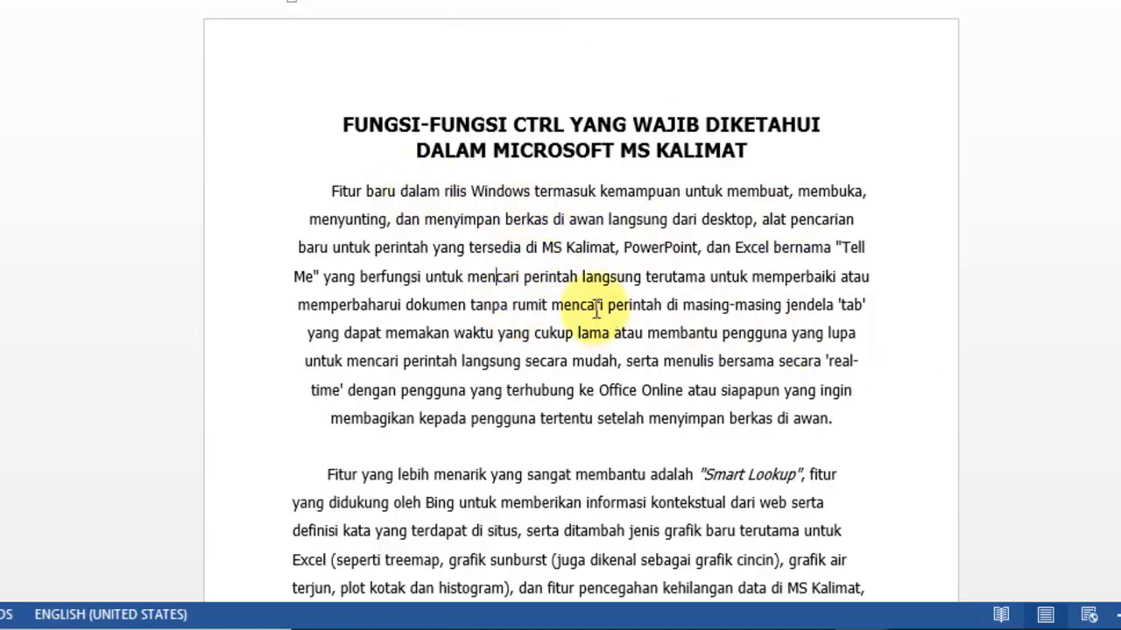
{"action": "scroll", "coordinate": [656, 321], "scroll_direction": "down", "scroll_amount": 2}
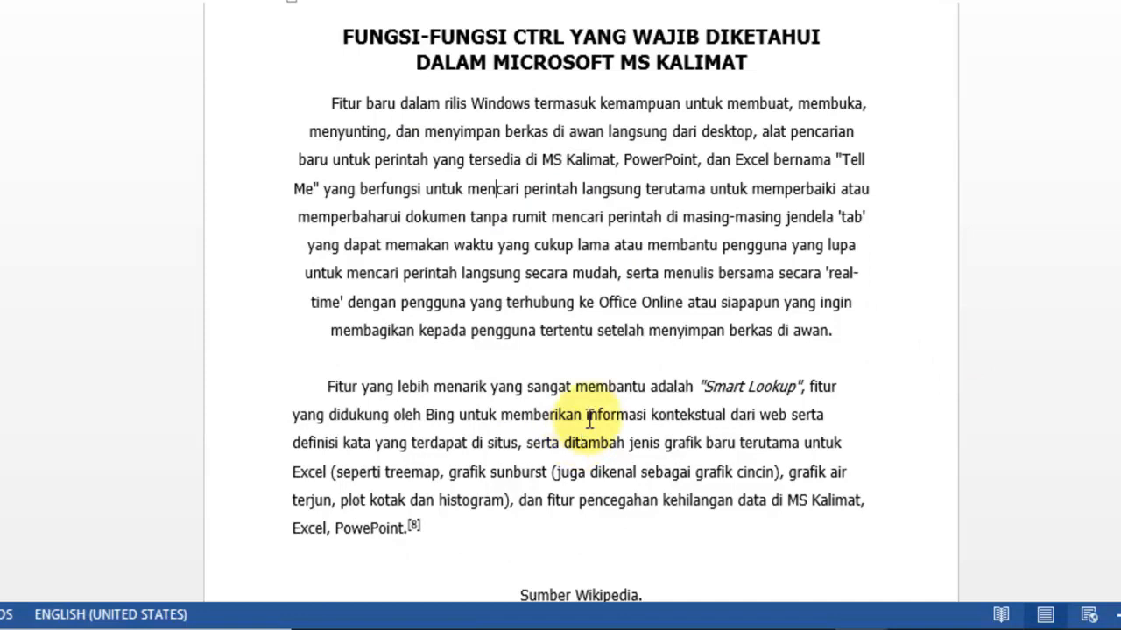
{"action": "left_click", "coordinate": [602, 417]}
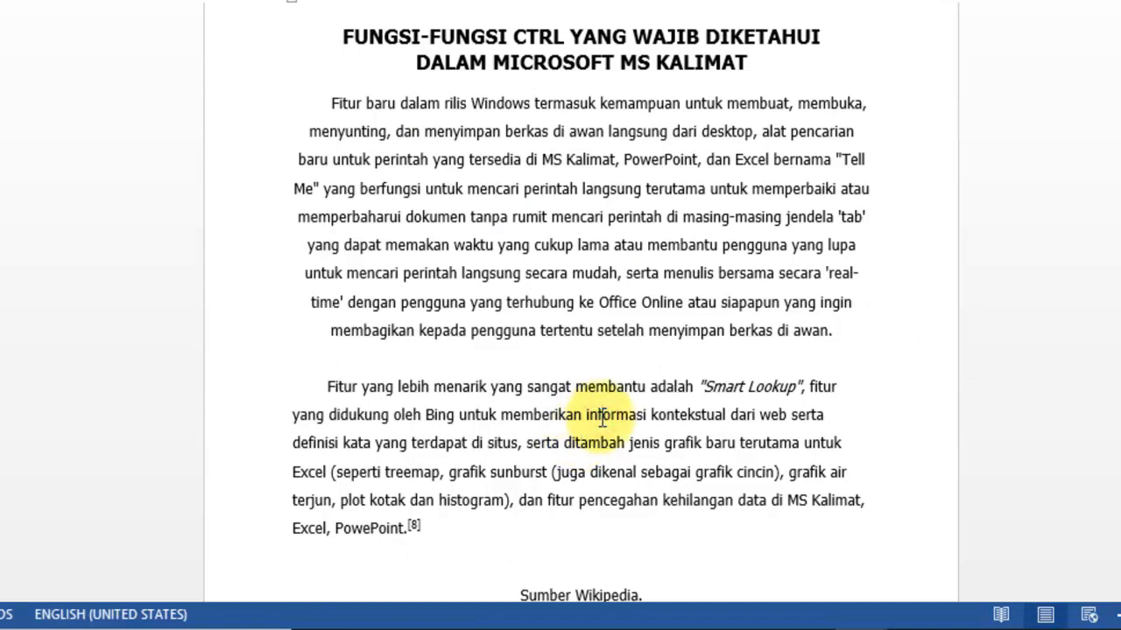
{"action": "key", "text": "ctrl+e"}
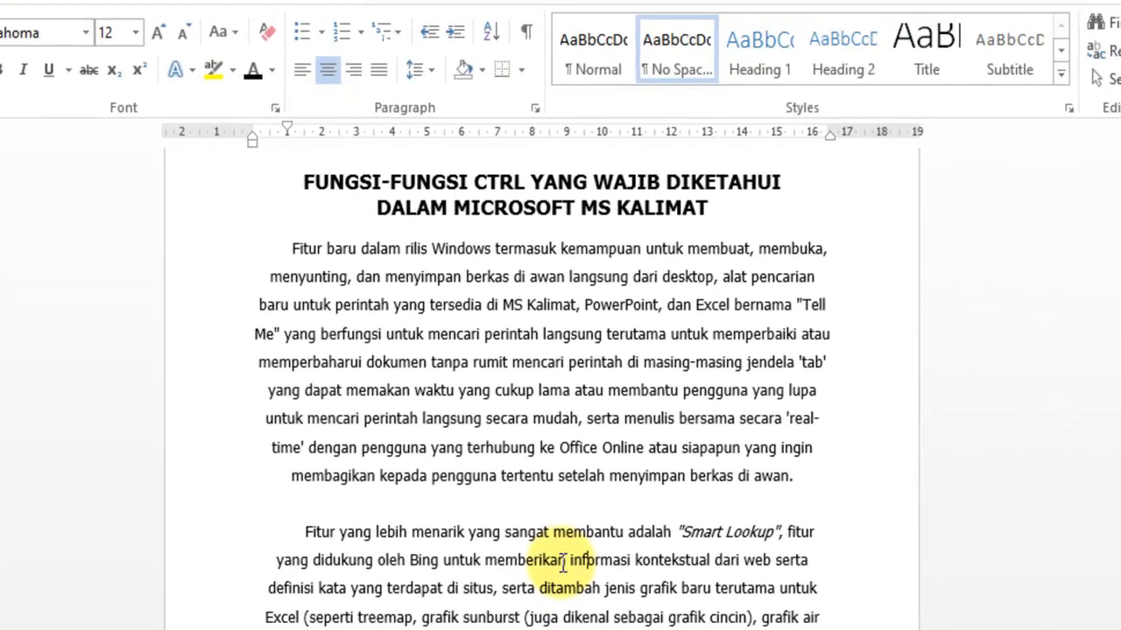
Step: Right-align both body paragraphs below the document title
{"action": "key", "text": "ctrl+r"}
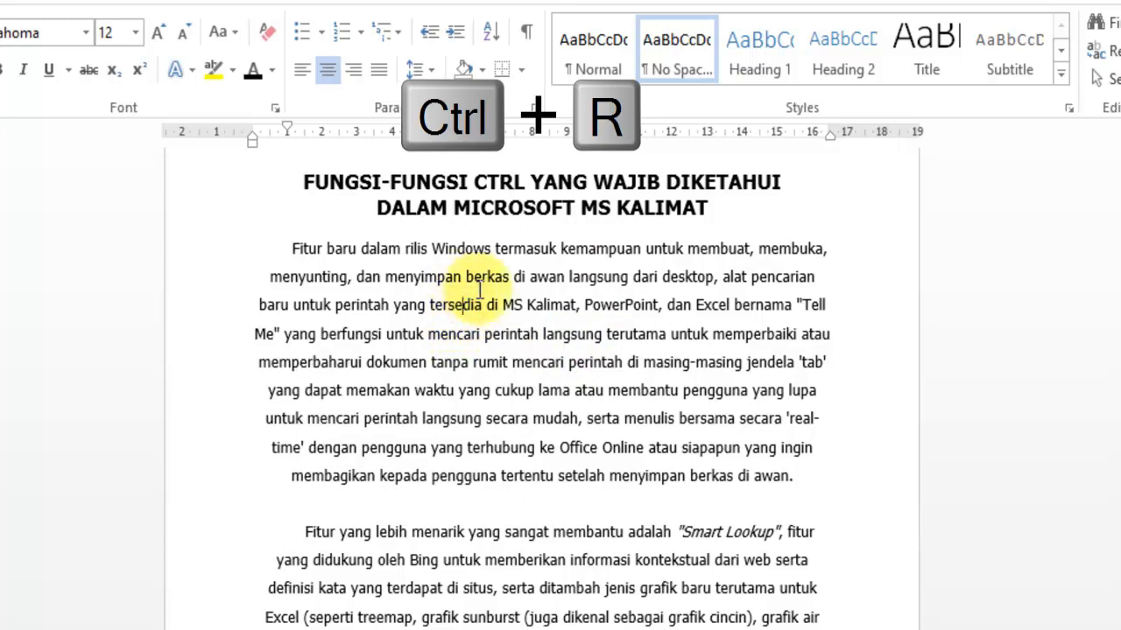
{"action": "key", "text": "ctrl+r"}
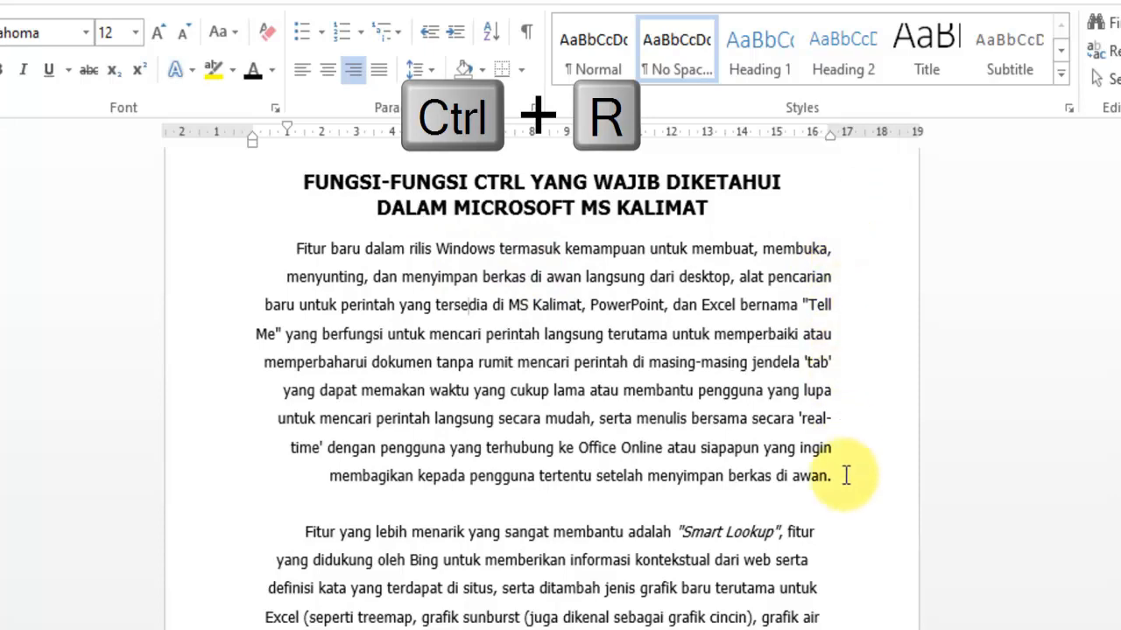
{"action": "scroll", "coordinate": [741, 476], "scroll_direction": "down", "scroll_amount": 3}
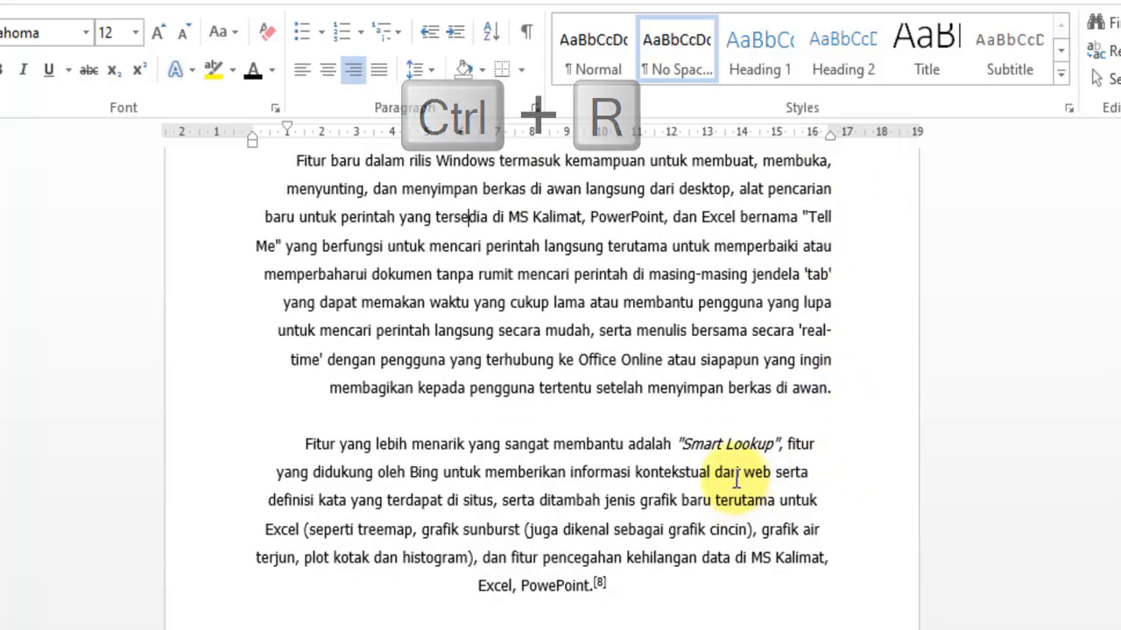
{"action": "left_click", "coordinate": [735, 480]}
{"action": "key", "text": "ctrl+r"}
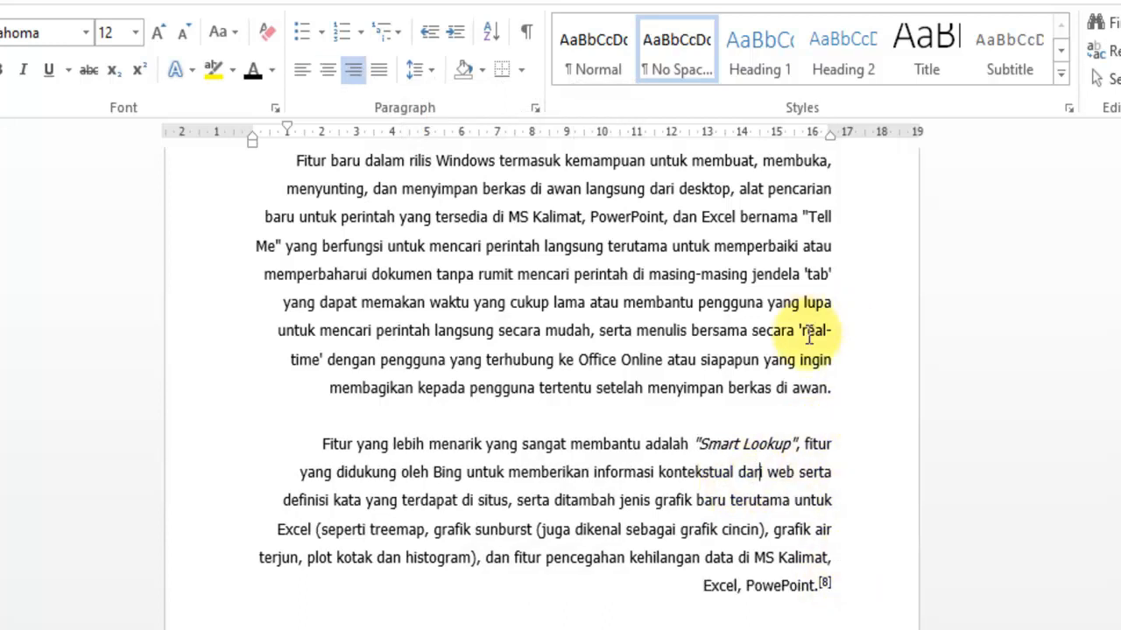
{"action": "scroll", "coordinate": [832, 274], "scroll_direction": "up", "scroll_amount": 1}
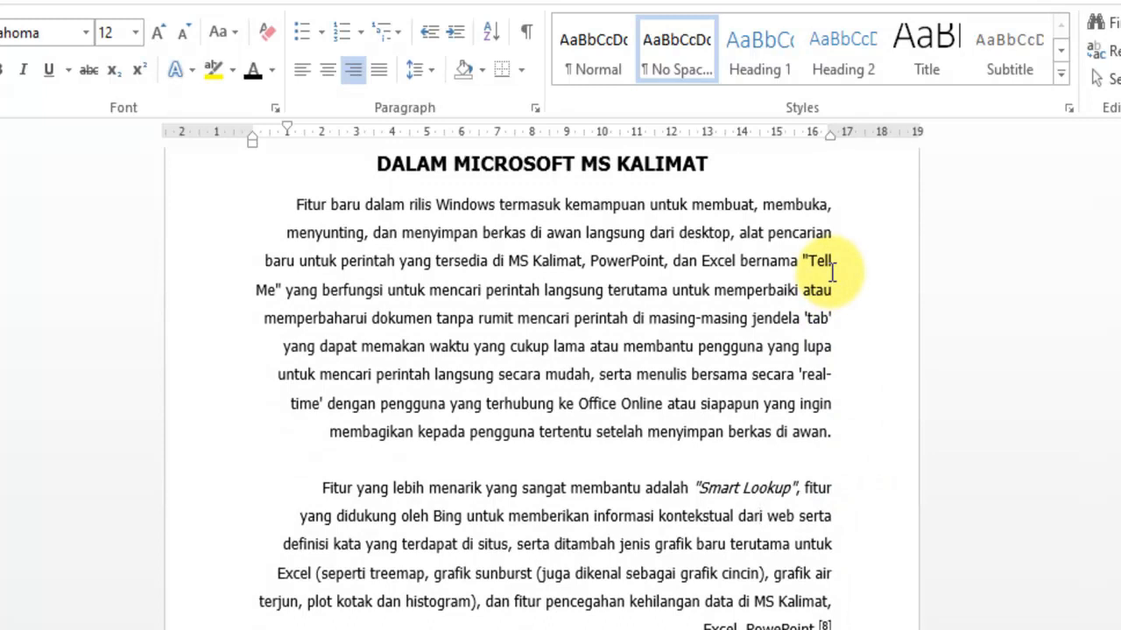
Step: Left-align the first body paragraph and the "Smart Lookup" paragraph beneath it
{"action": "key", "text": "ctrl+l"}
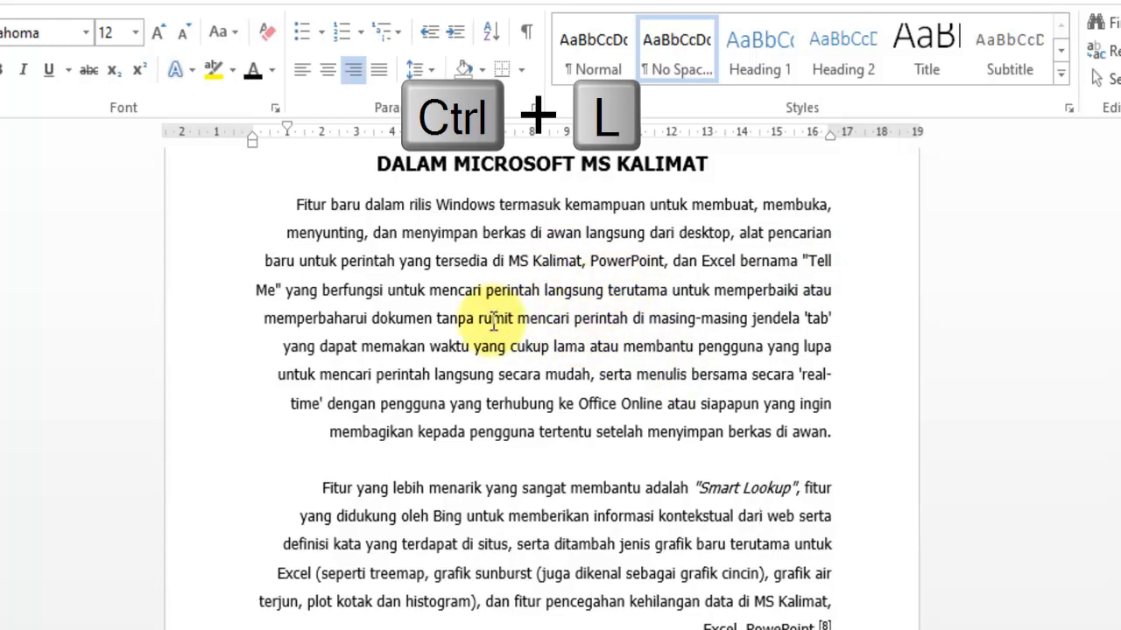
{"action": "left_click", "coordinate": [475, 257]}
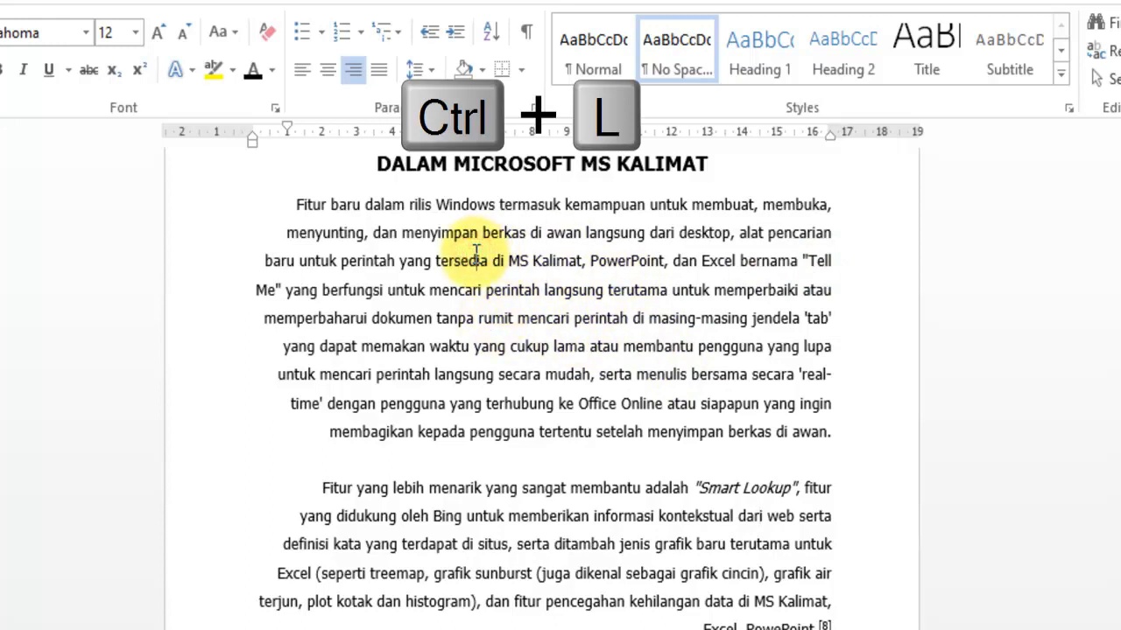
{"action": "left_click", "coordinate": [477, 254]}
{"action": "key", "text": "ctrl+l"}
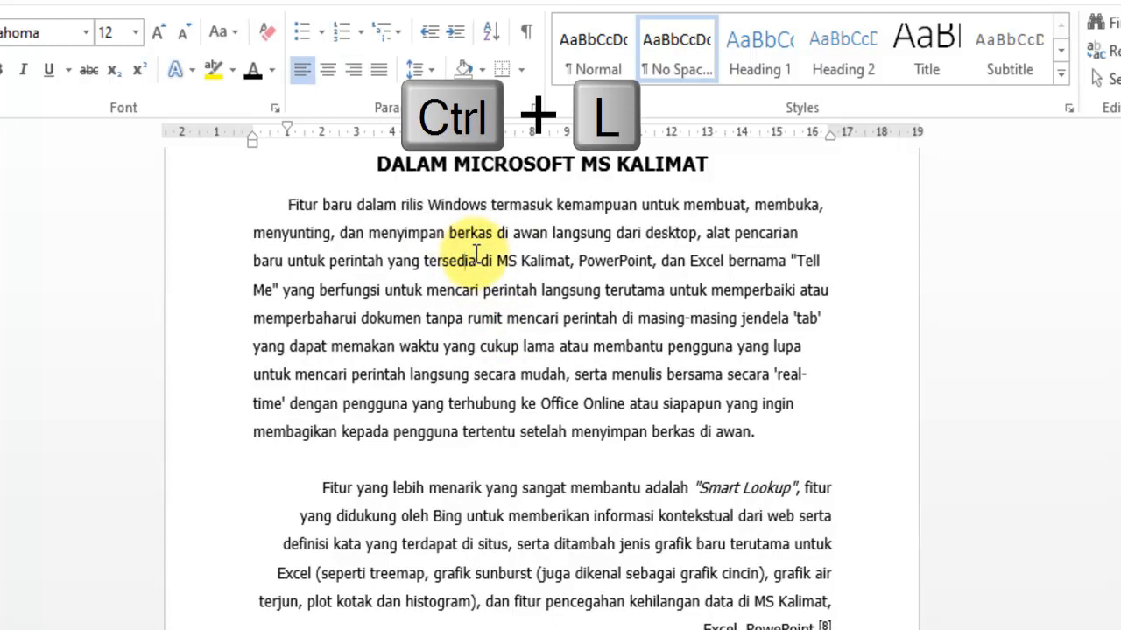
{"action": "left_click", "coordinate": [530, 520]}
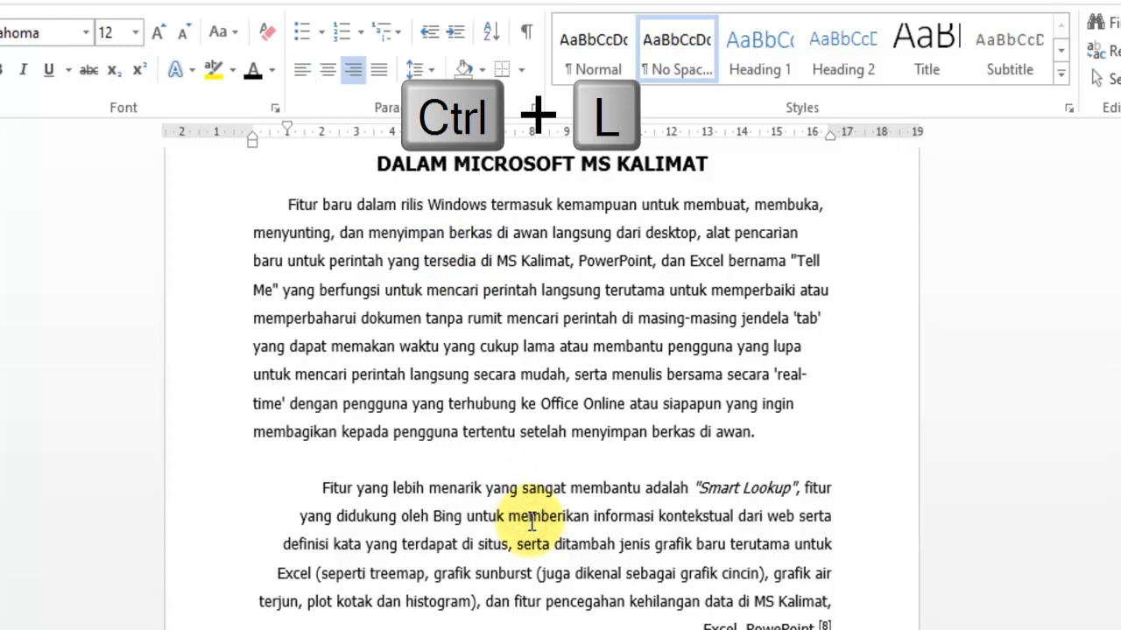
{"action": "key", "text": "ctrl+l"}
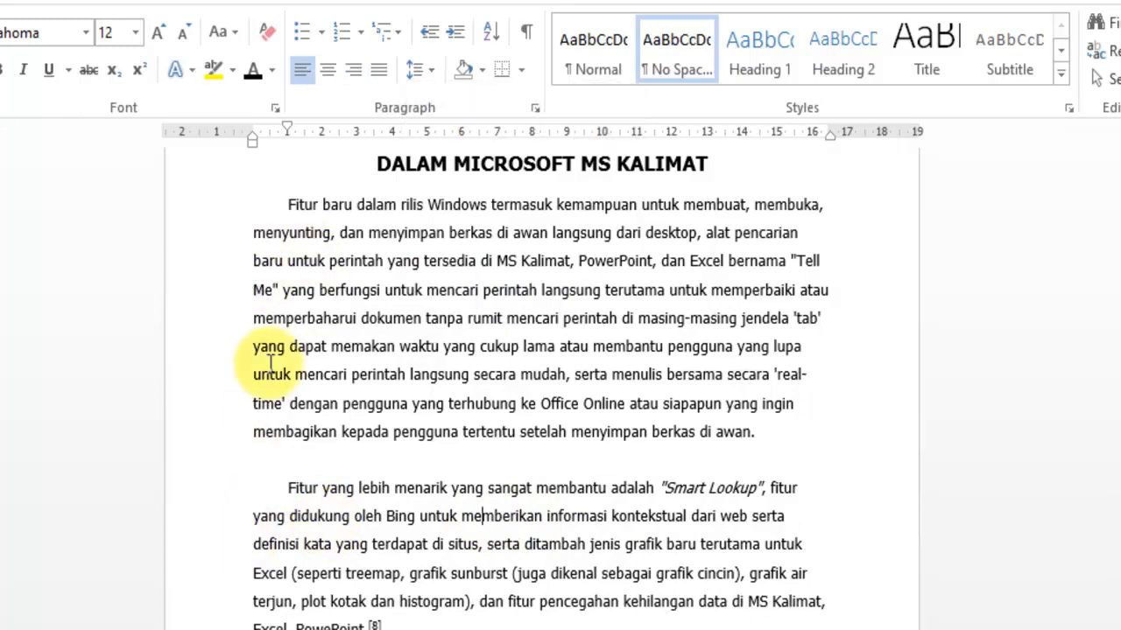
Step: Justify both body paragraphs so their text fills the full width between the margins
{"action": "key", "text": "ctrl+j"}
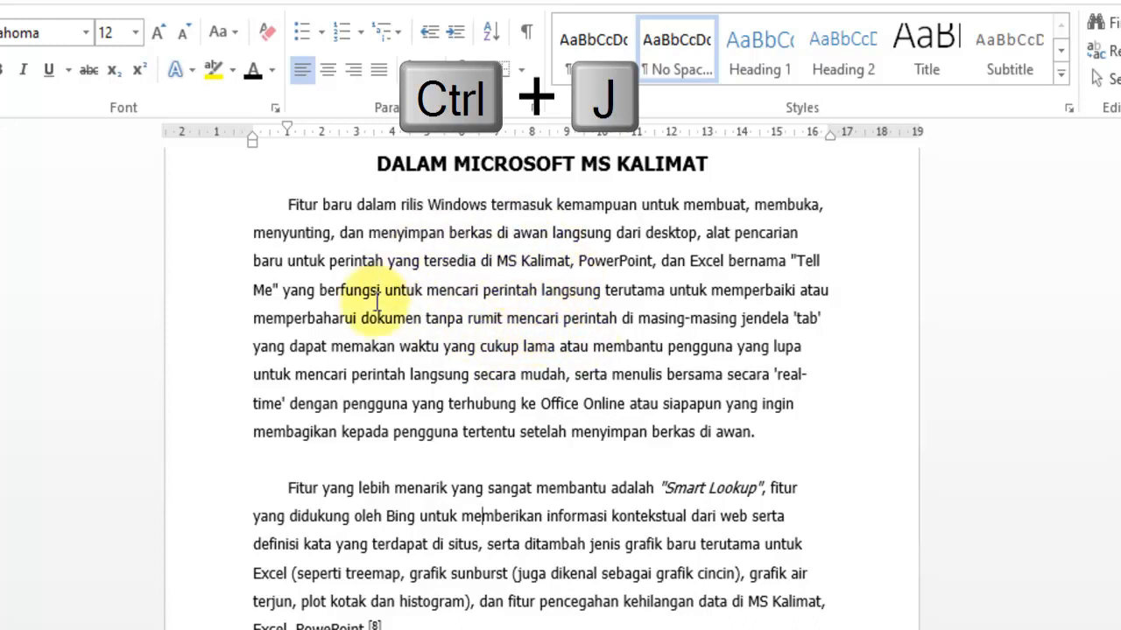
{"action": "left_click", "coordinate": [521, 291]}
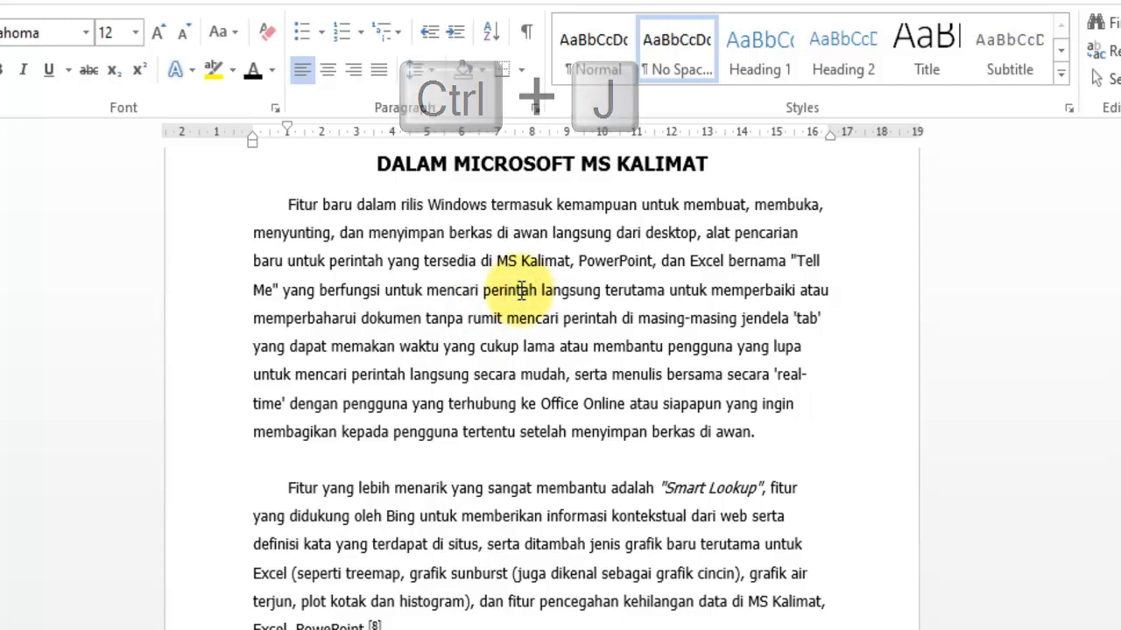
{"action": "key", "text": "ctrl+j"}
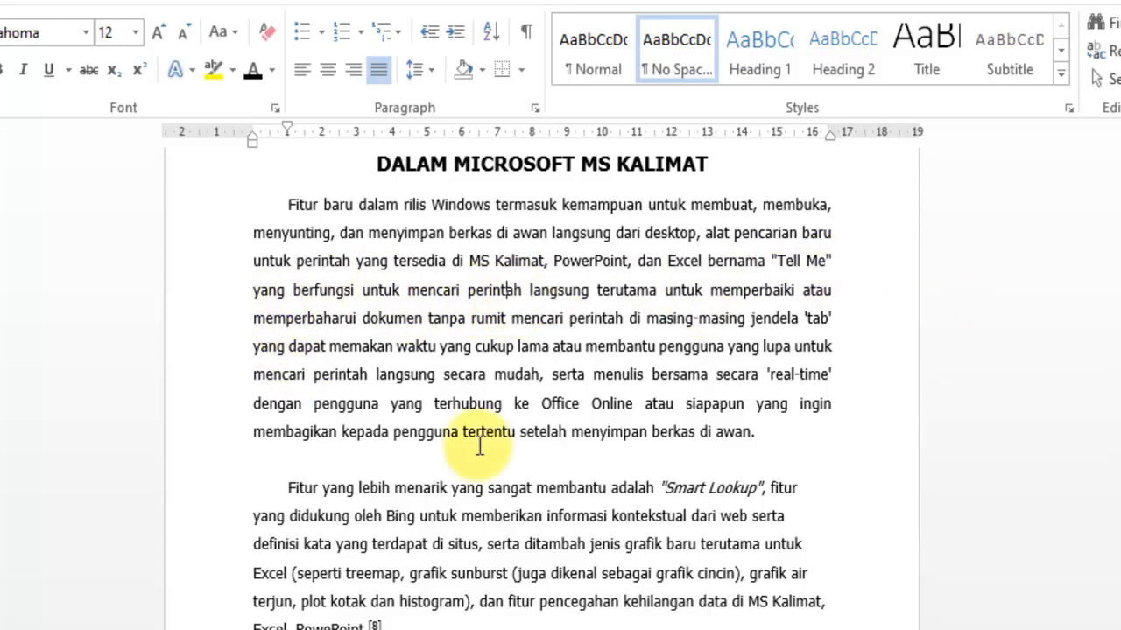
{"action": "left_click", "coordinate": [557, 488]}
{"action": "key", "text": "ctrl+j"}
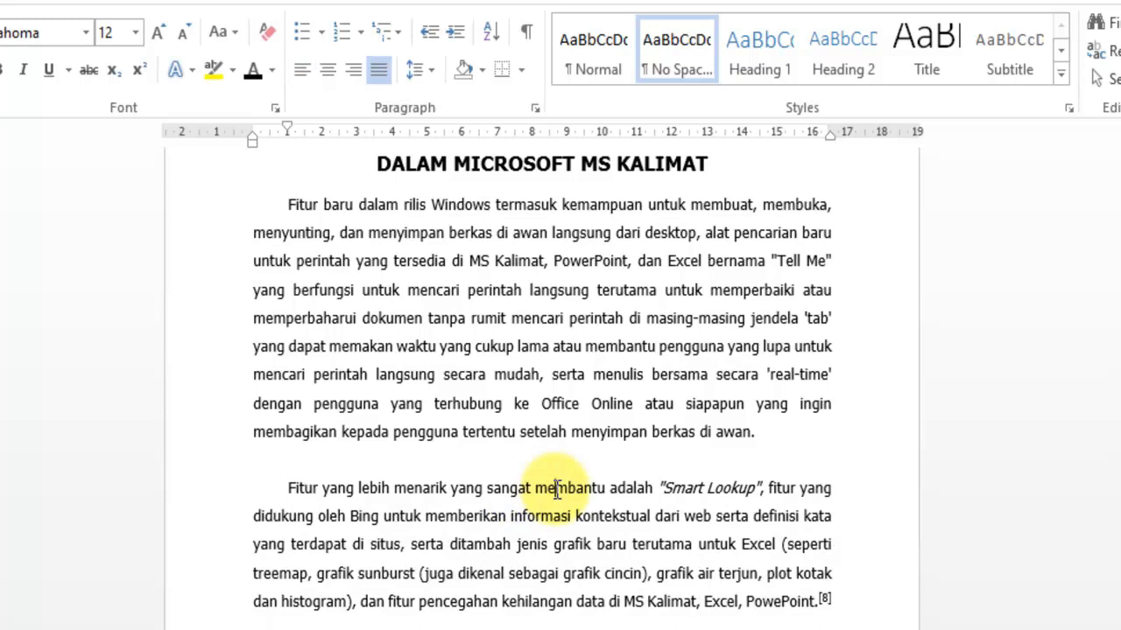
Step: Set single line spacing on the first body paragraph and on the "Smart Lookup" paragraph
{"action": "key", "text": "ctrl+1"}
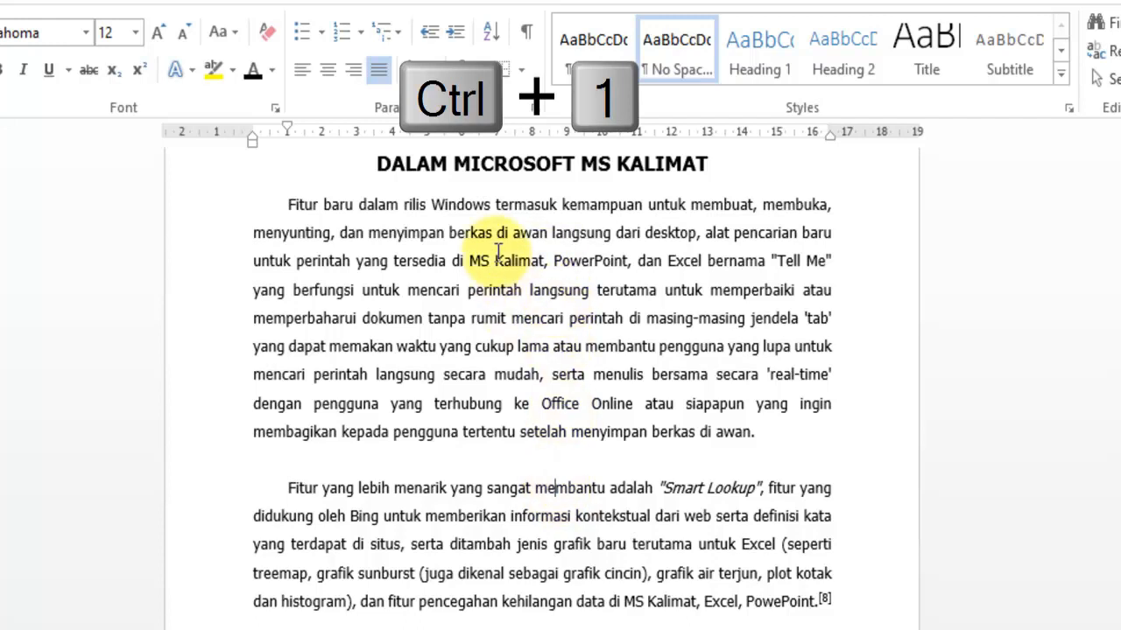
{"action": "left_click_drag", "start_coordinate": [543, 331], "coordinate": [582, 404]}
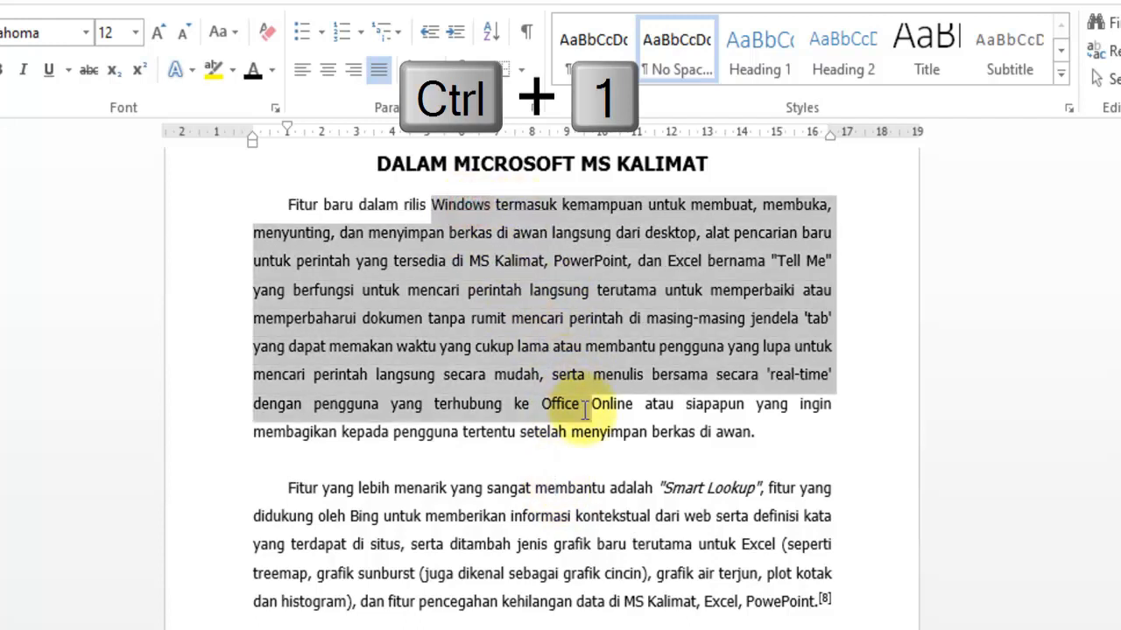
{"action": "left_click", "coordinate": [495, 321]}
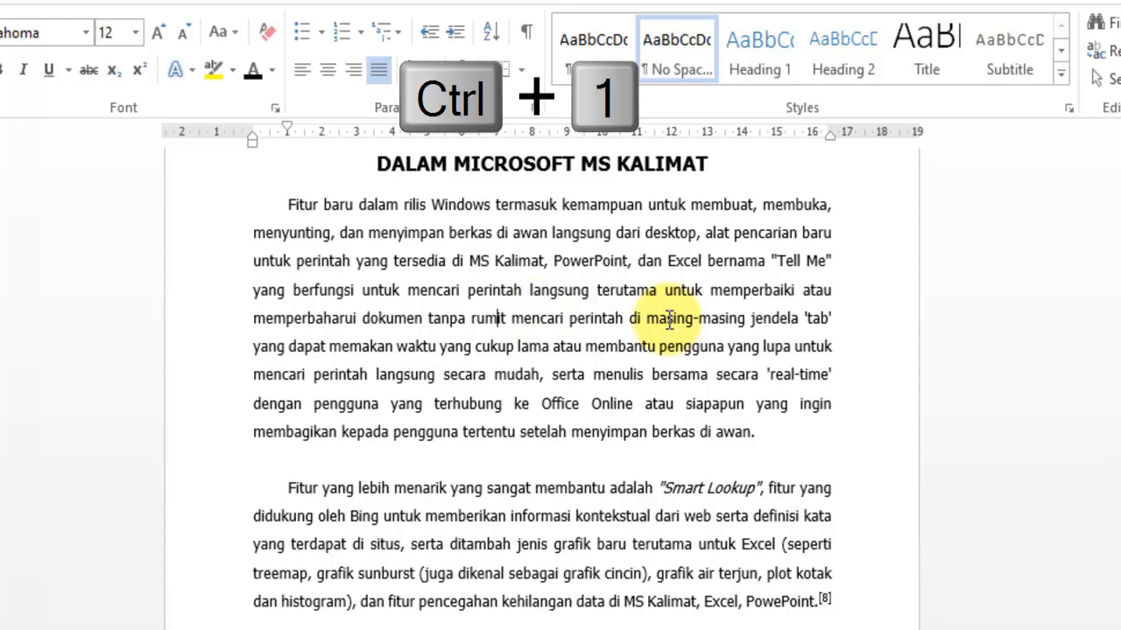
{"action": "key", "text": "ctrl+1"}
{"action": "left_click", "coordinate": [648, 401]}
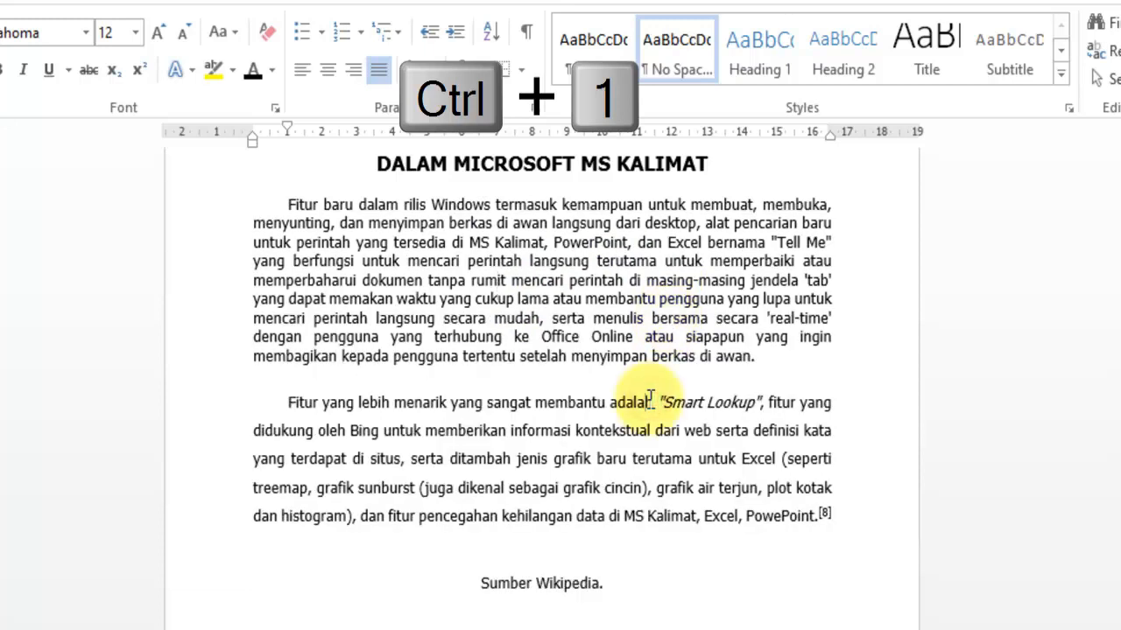
{"action": "key", "text": "ctrl+1"}
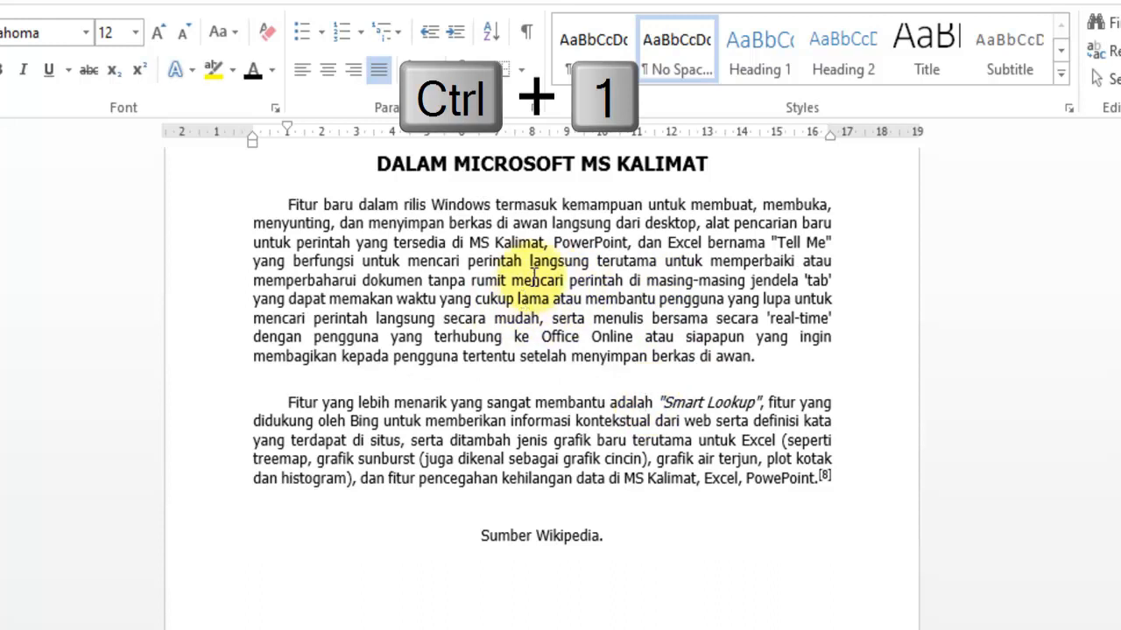
Step: Set double line spacing on the first body paragraph, beginning "Fitur baru dalam rilis Windows"
{"action": "left_click_drag", "start_coordinate": [524, 281], "coordinate": [593, 440]}
{"action": "left_click", "coordinate": [613, 260]}
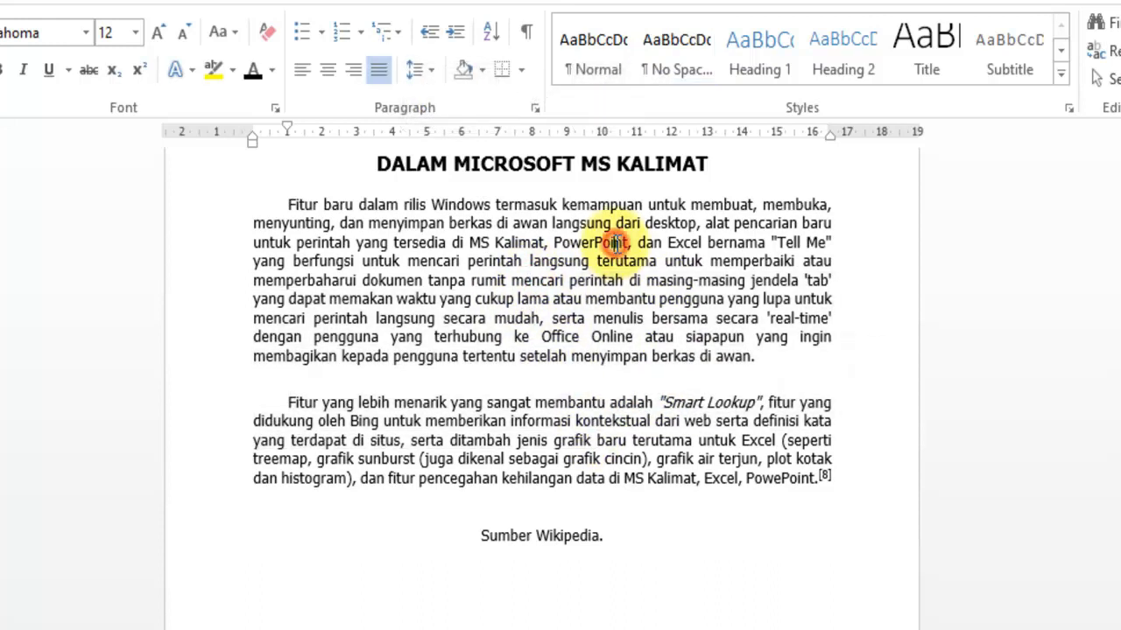
{"action": "key", "text": "ctrl+2"}
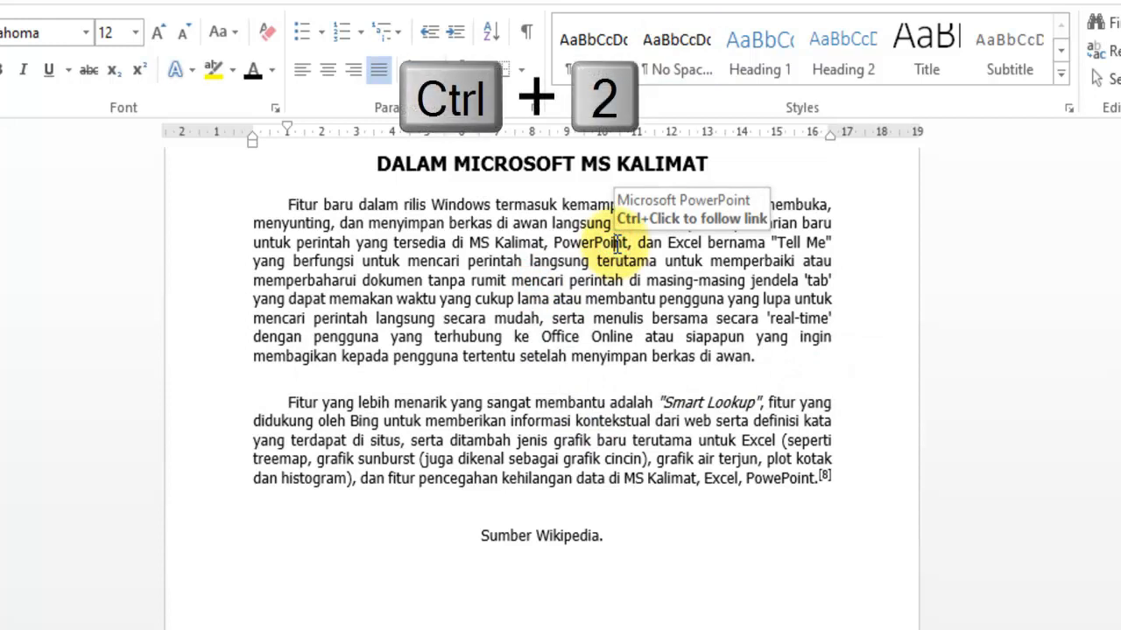
{"action": "left_click", "coordinate": [566, 264]}
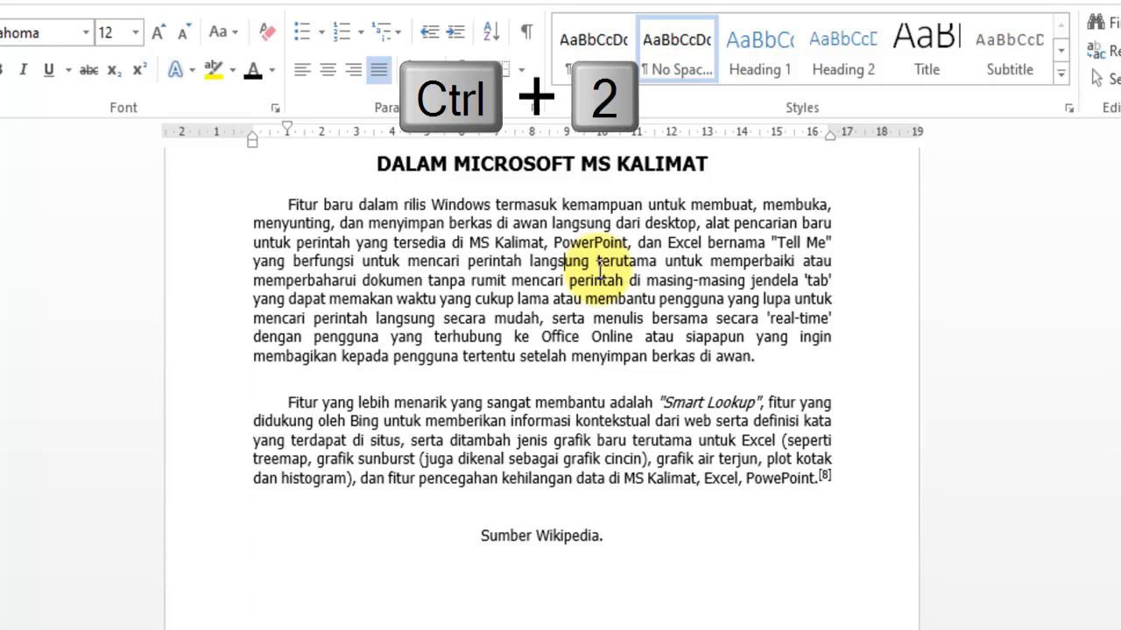
{"action": "key", "text": "ctrl+2"}
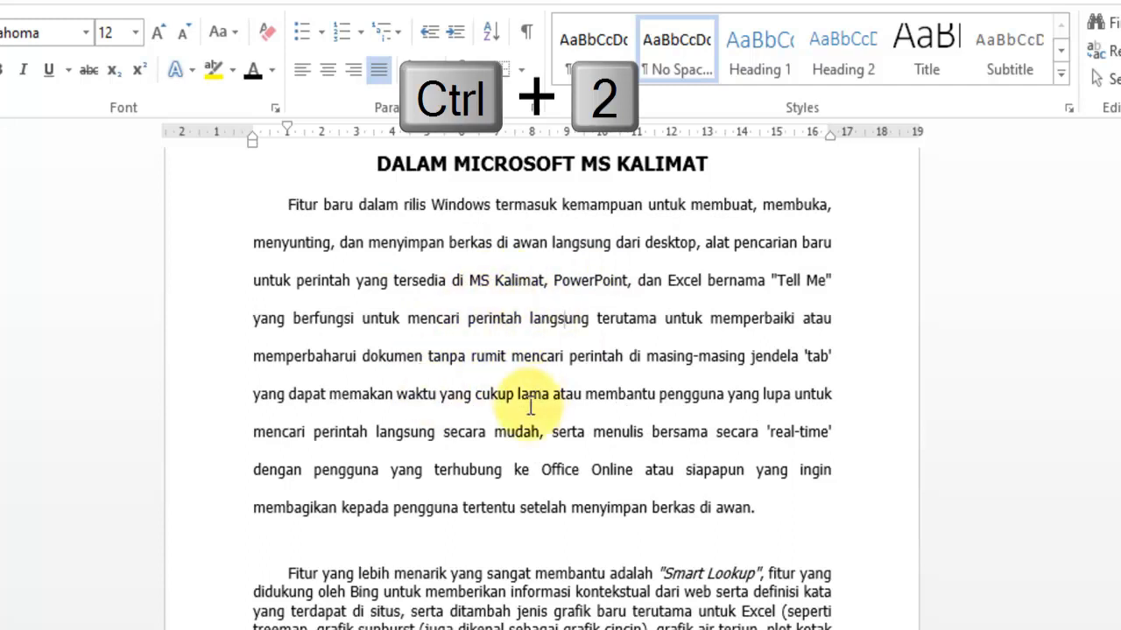
Step: Set double line spacing on the "Smart Lookup" paragraph
{"action": "left_click", "coordinate": [542, 596]}
{"action": "key", "text": "ctrl+2"}
{"action": "scroll", "coordinate": [547, 599], "scroll_direction": "down", "scroll_amount": 3}
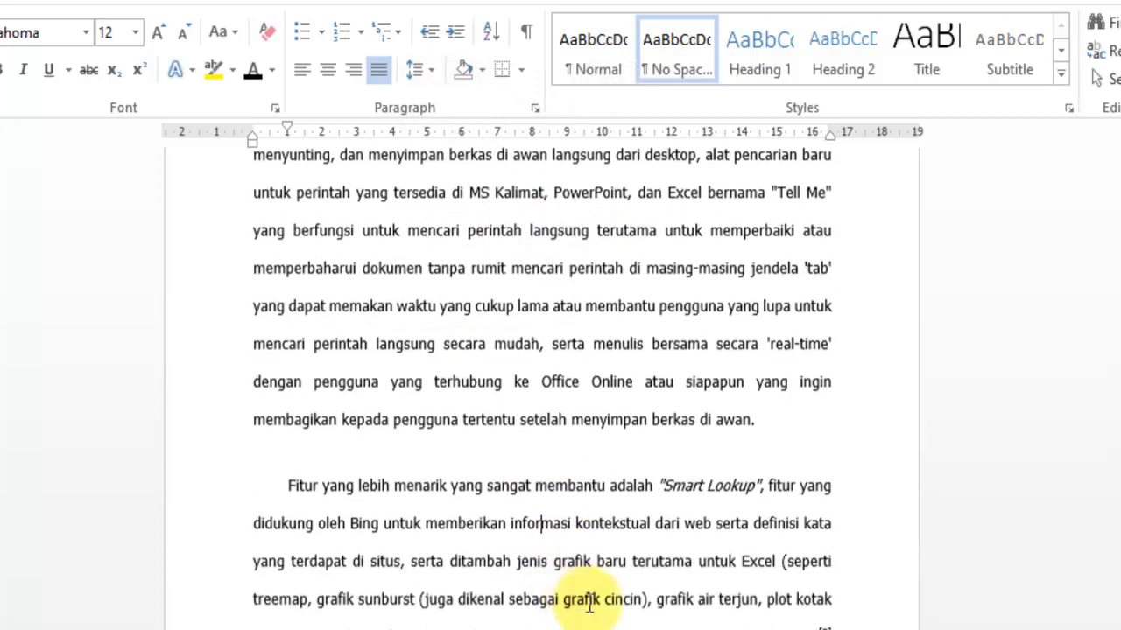
{"action": "scroll", "coordinate": [637, 617], "scroll_direction": "up", "scroll_amount": 5}
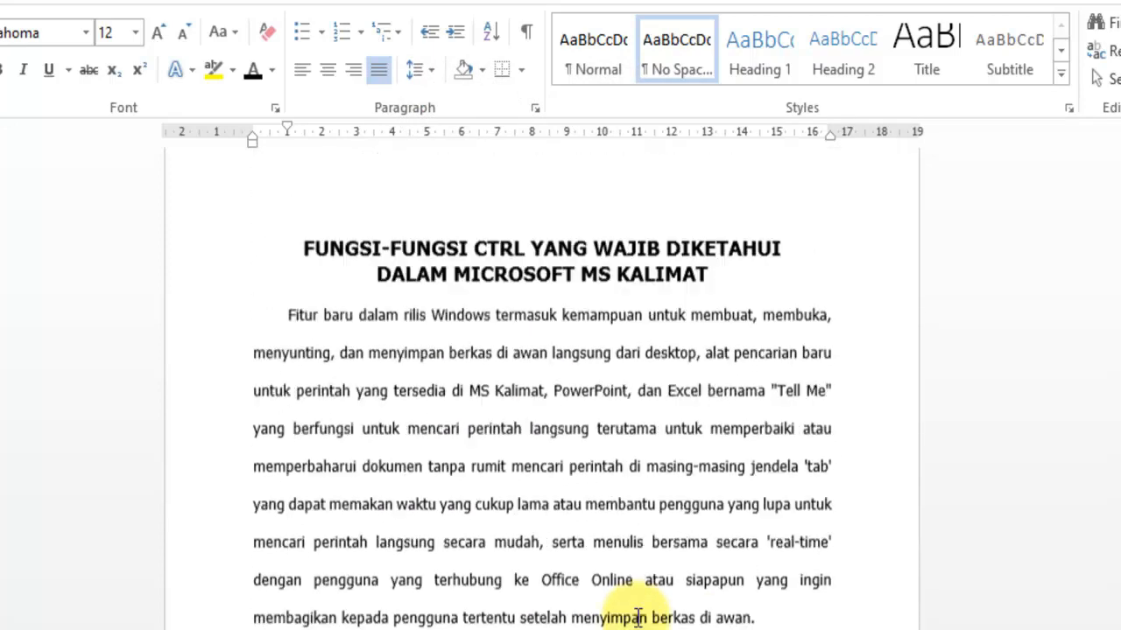
Step: Set 1.5 line spacing on the first body paragraph and on the "Smart Lookup" paragraph
{"action": "key", "text": "ctrl+5"}
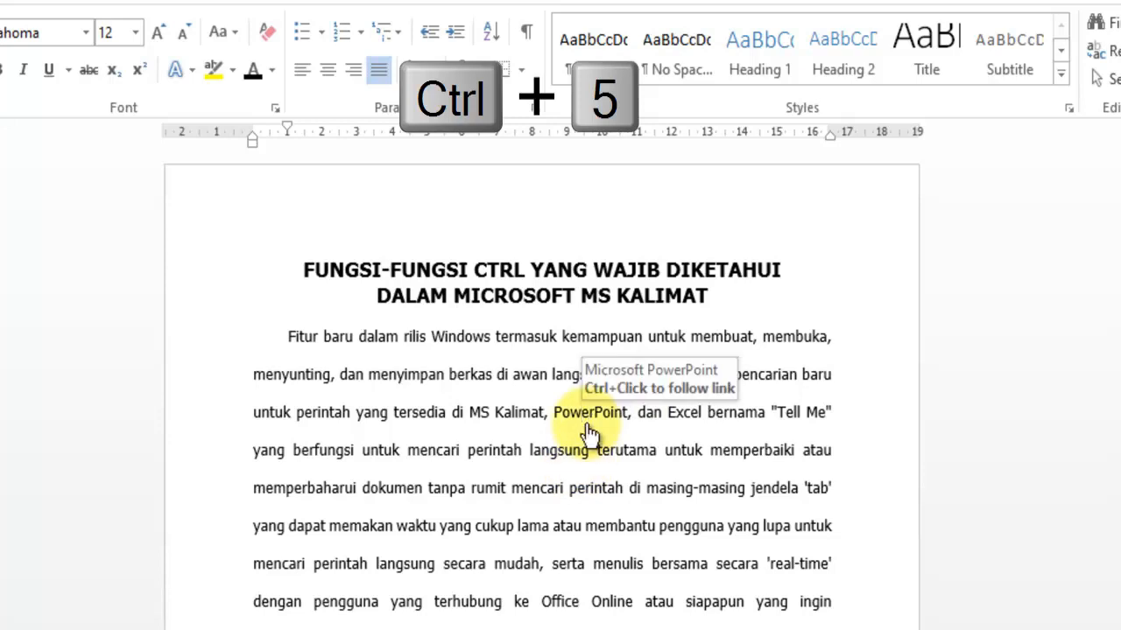
{"action": "key", "text": "ctrl+5"}
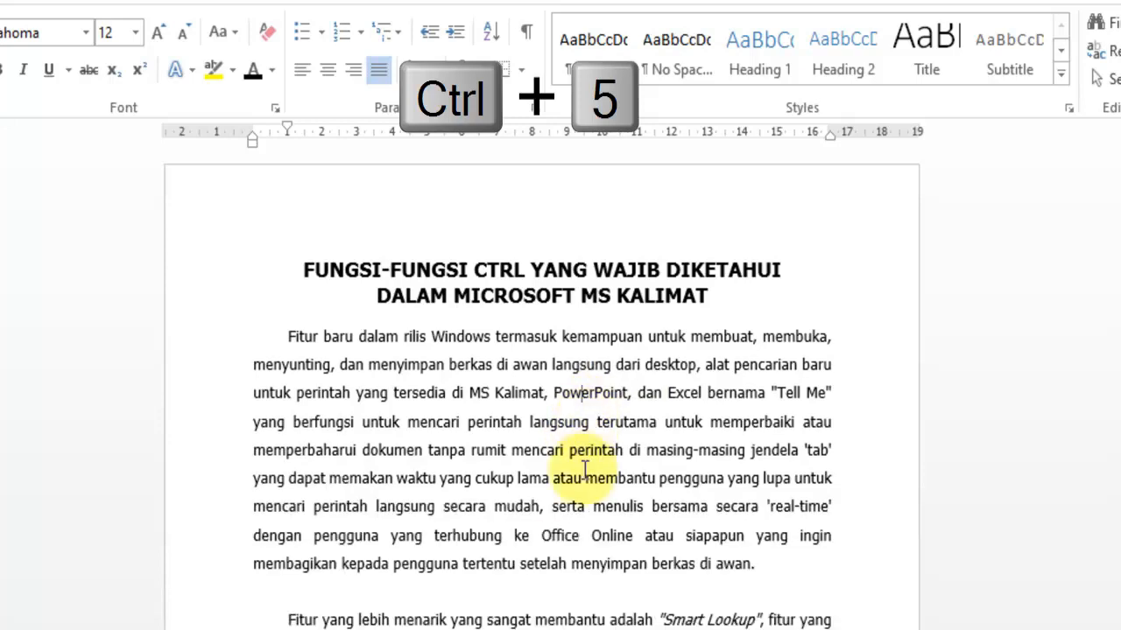
{"action": "left_click", "coordinate": [597, 623]}
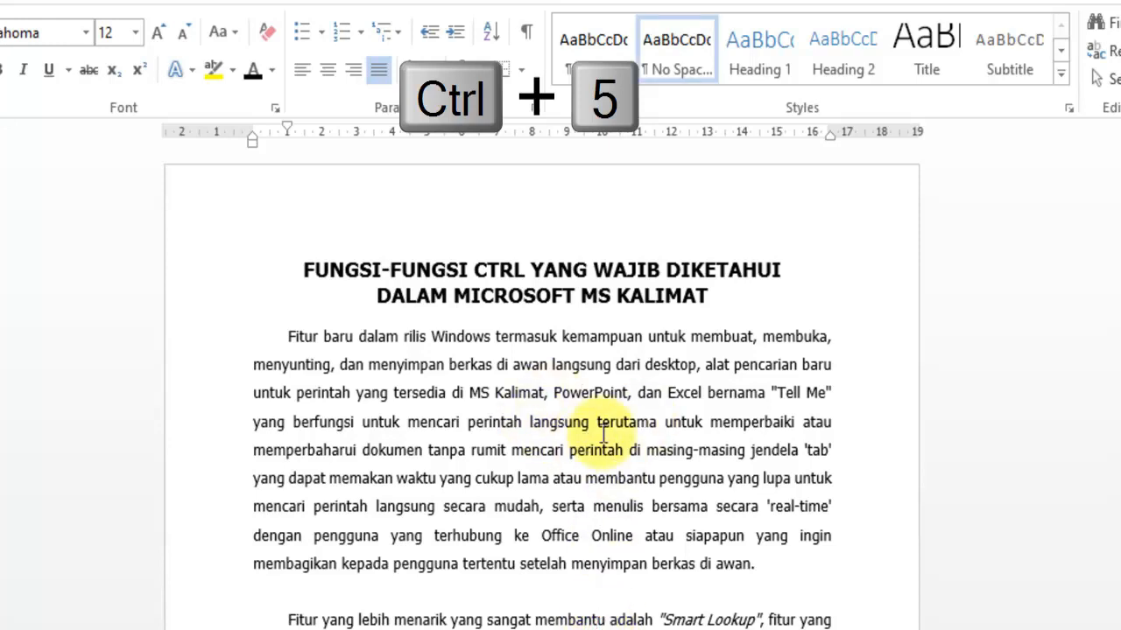
{"action": "scroll", "coordinate": [626, 429], "scroll_direction": "down", "scroll_amount": 1}
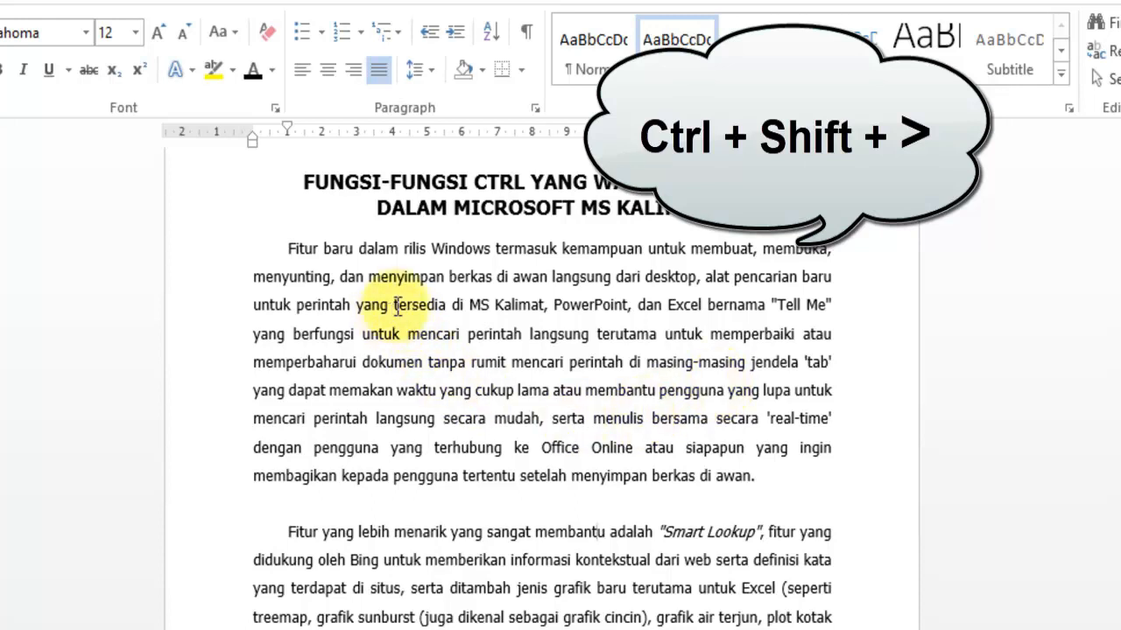
Step: Enlarge the phrase "tersedia di MS Kalimat, PowerPoint, dan Excel bernama" in the first body paragraph to 20 pt
{"action": "left_click_drag", "start_coordinate": [393, 305], "coordinate": [759, 304]}
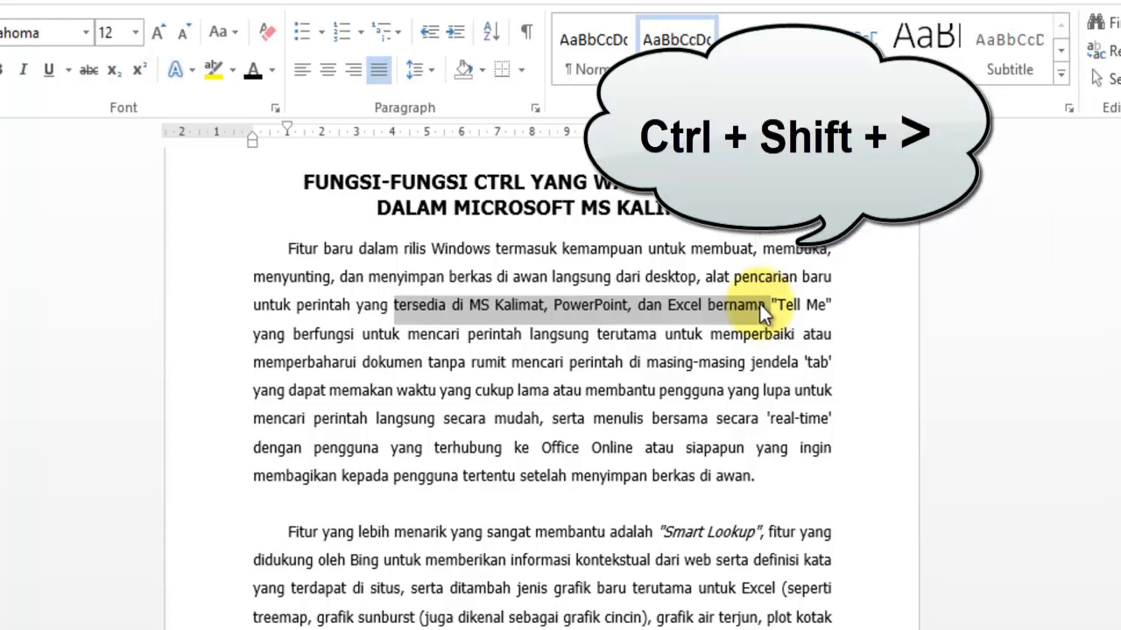
{"action": "key", "text": "ctrl+shift+period"}
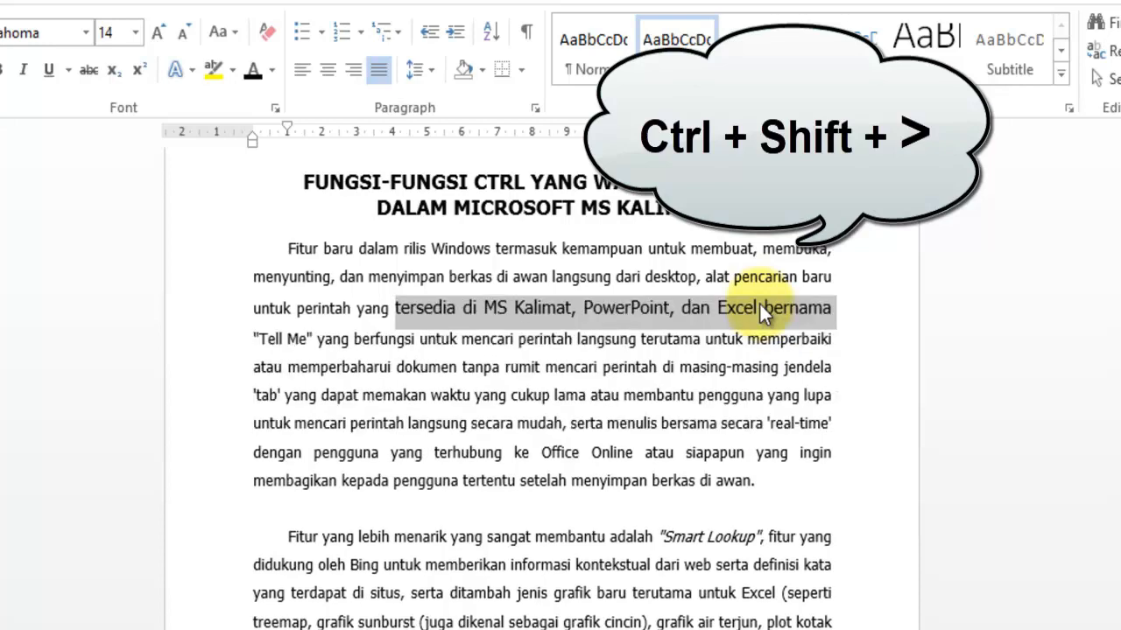
{"action": "key", "text": "ctrl+shift+period"}
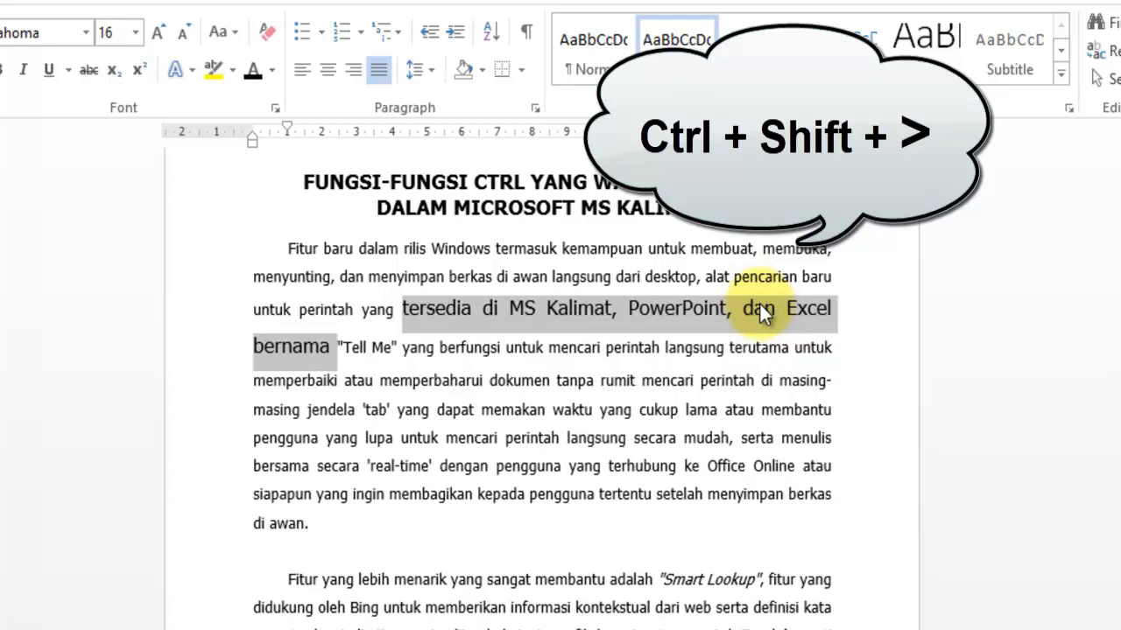
{"action": "key", "text": "ctrl+shift+period"}
{"action": "key", "text": "ctrl+shift+period"}
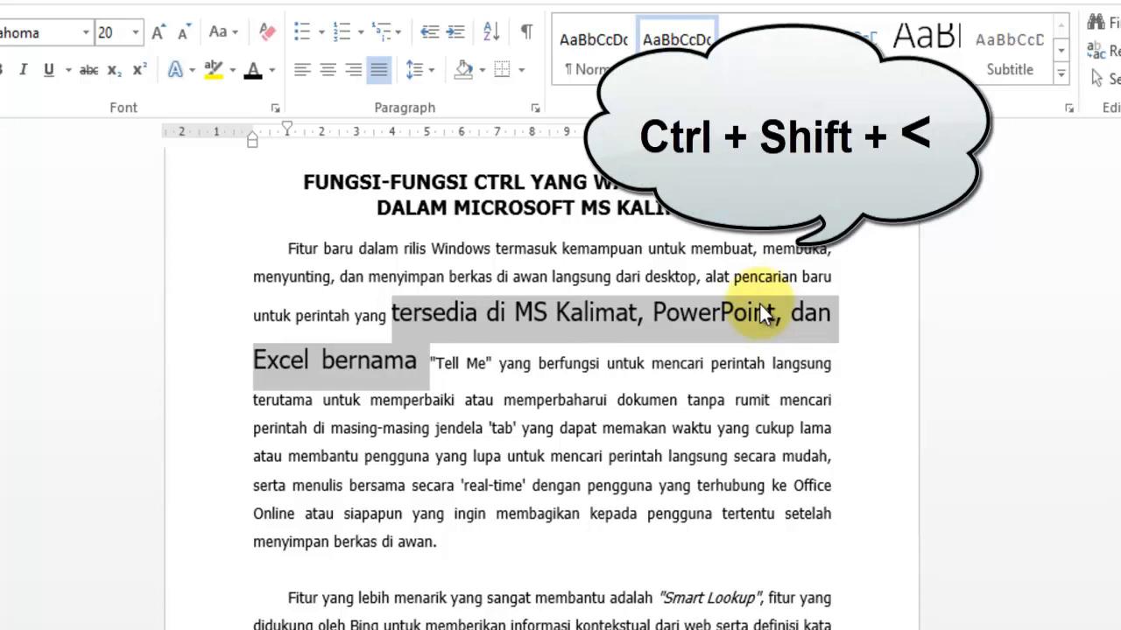
Step: Shrink the selected phrase to 14 pt and enlarge it back to 20 pt
{"action": "key", "text": "ctrl+shift+comma"}
{"action": "key", "text": "ctrl+shift+comma"}
{"action": "key", "text": "ctrl+shift+comma"}
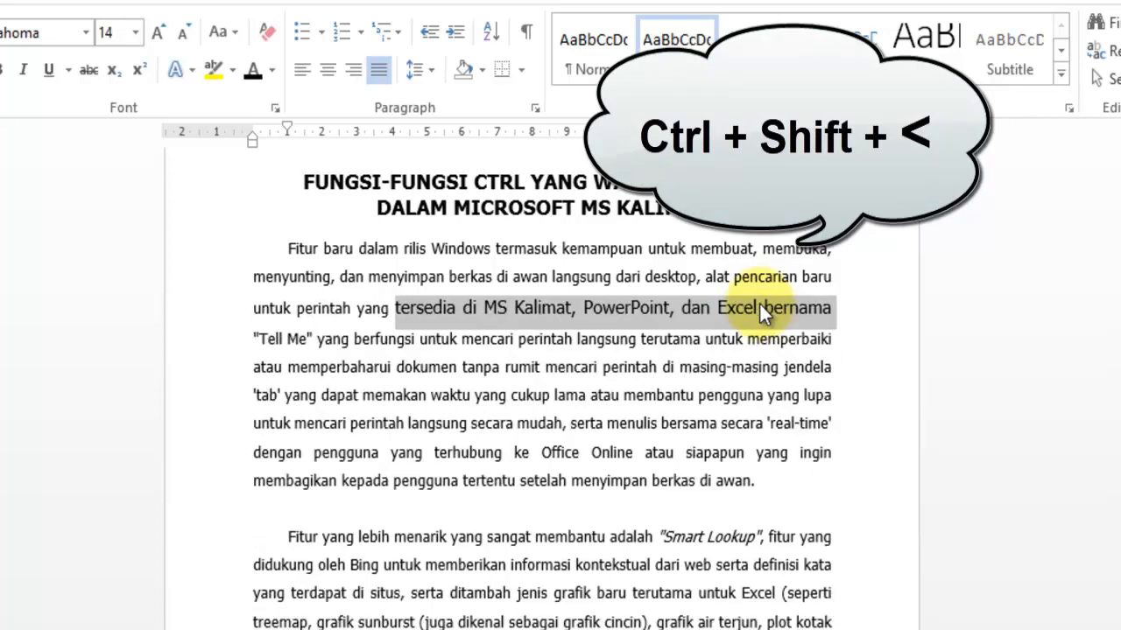
{"action": "key", "text": "ctrl+shift+period"}
{"action": "key", "text": "ctrl+shift+period"}
{"action": "key", "text": "ctrl+shift+period"}
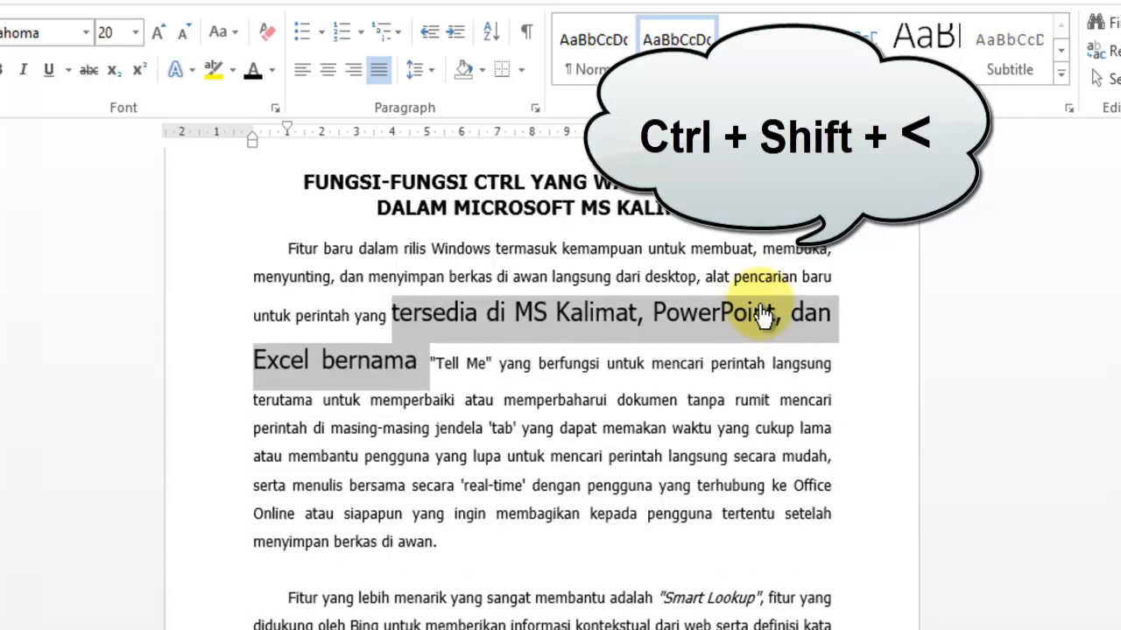
{"action": "key", "text": "ctrl+shift+comma"}
{"action": "key", "text": "ctrl+shift+comma"}
{"action": "key", "text": "ctrl+shift+comma"}
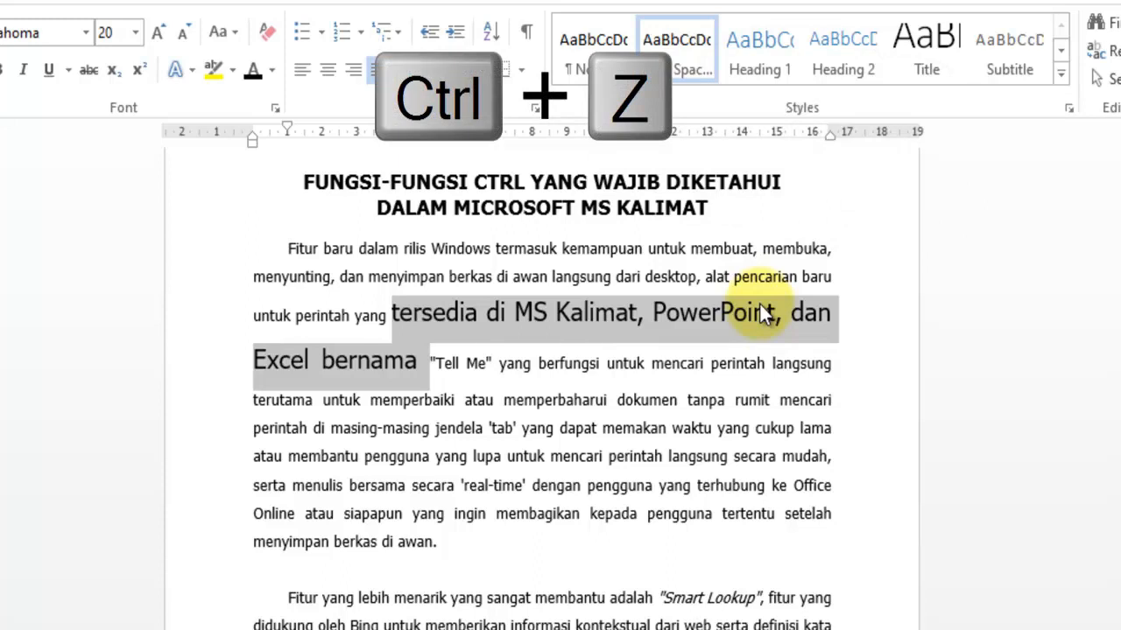
Step: Delete the first body paragraph, beginning "Fitur baru dalam rilis Windows", and undo the deletion
{"action": "left_click", "coordinate": [303, 284]}
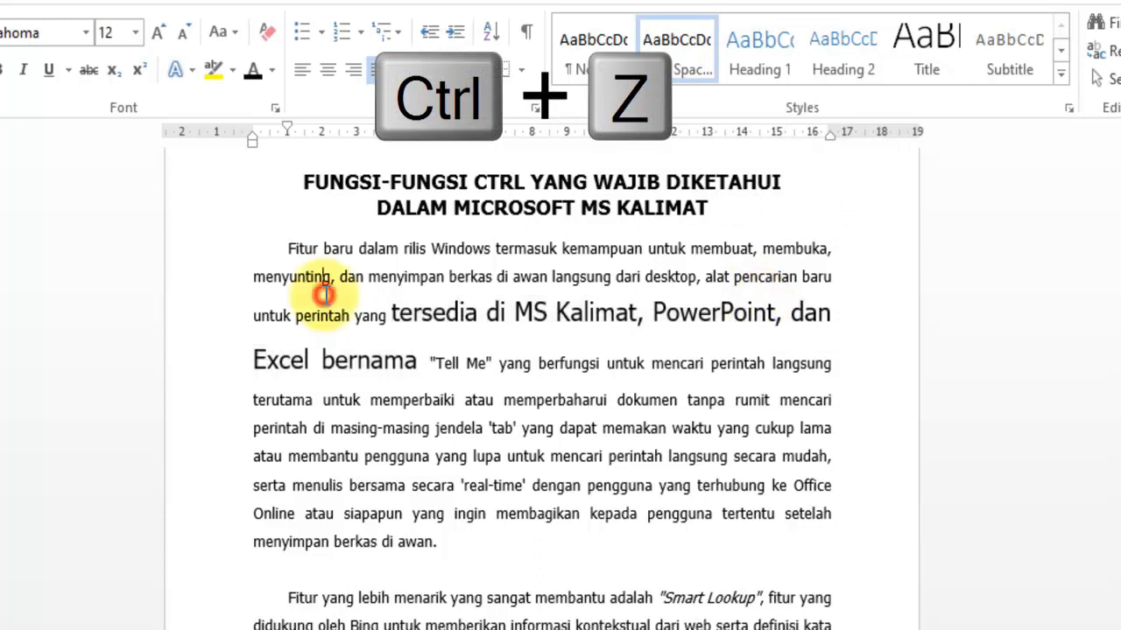
{"action": "left_click", "coordinate": [283, 245]}
{"action": "left_click_drag", "start_coordinate": [285, 243], "coordinate": [501, 550]}
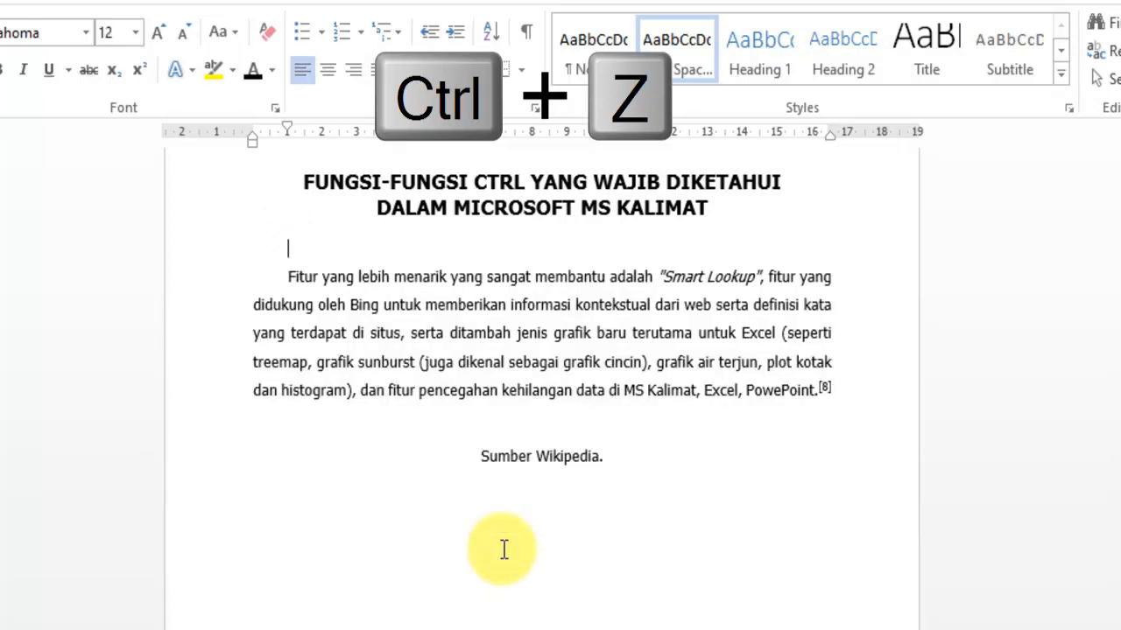
{"action": "key", "text": "Delete"}
{"action": "key", "text": "ctrl+a"}
{"action": "key", "text": "ctrl+z"}
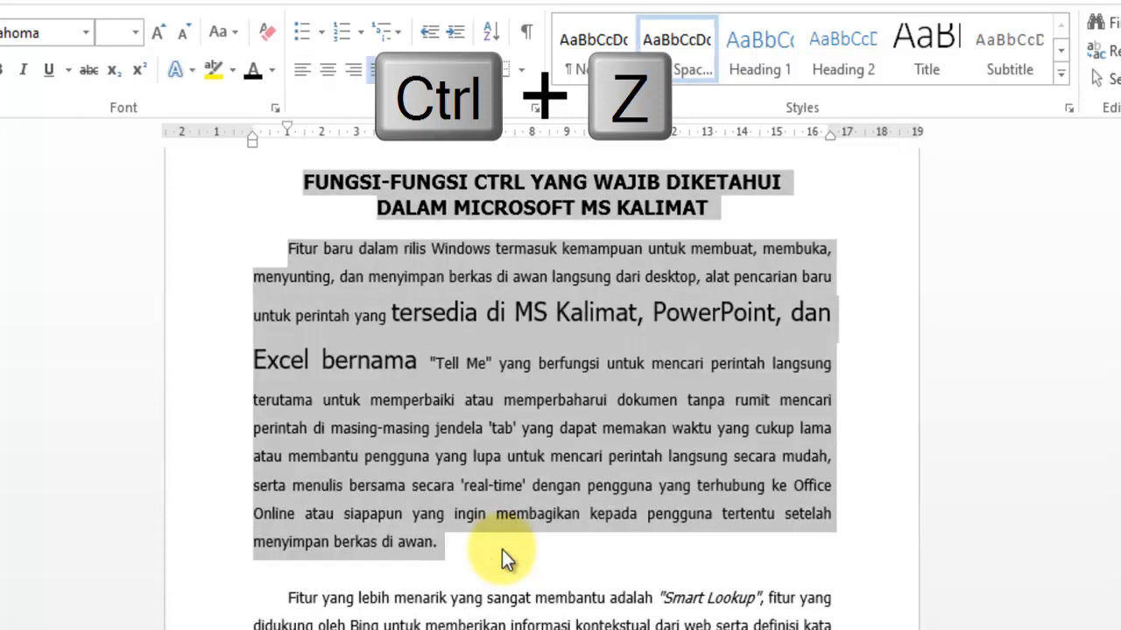
{"action": "left_click", "coordinate": [502, 550]}
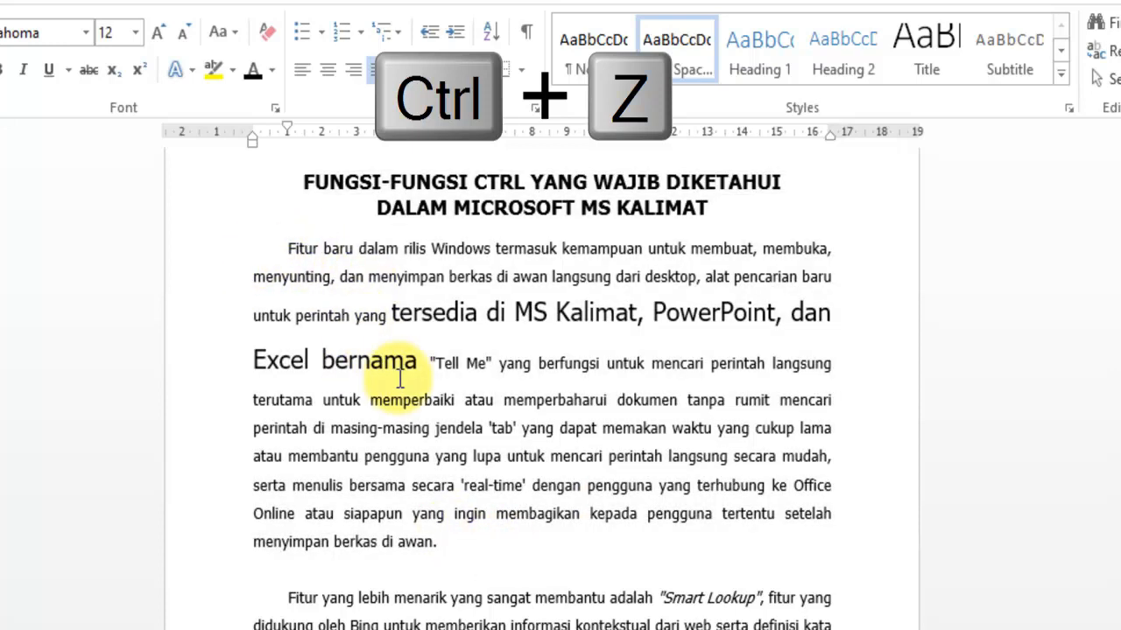
Step: Delete the "Smart Lookup" paragraph and undo its deletion
{"action": "scroll", "coordinate": [453, 412], "scroll_direction": "down", "scroll_amount": 1}
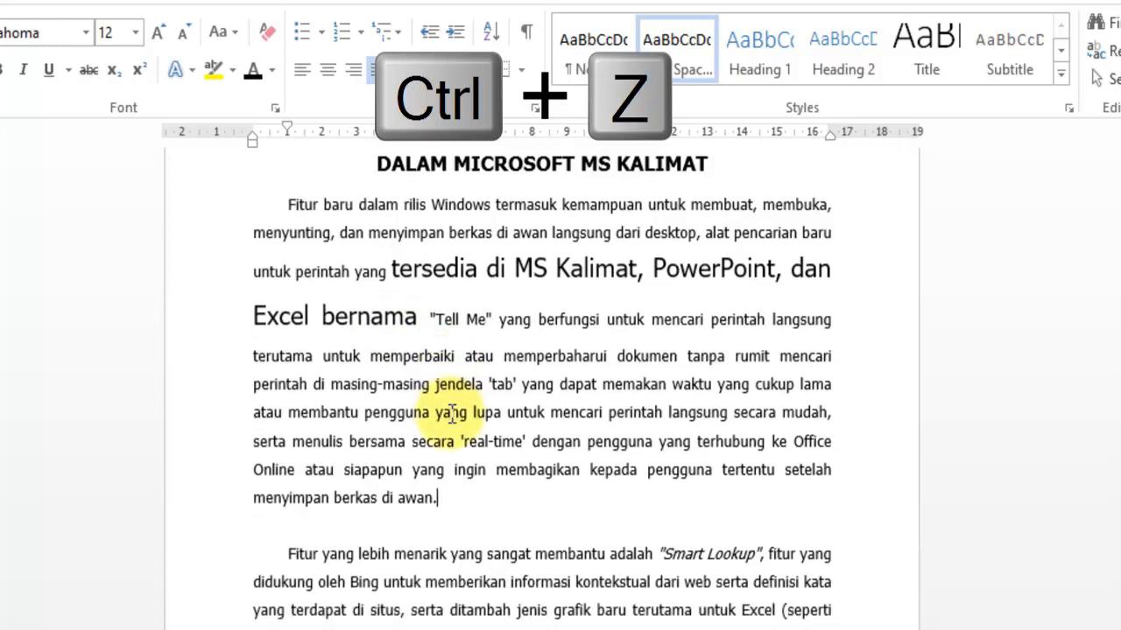
{"action": "scroll", "coordinate": [289, 510], "scroll_direction": "down", "scroll_amount": 1}
{"action": "left_click_drag", "start_coordinate": [289, 510], "coordinate": [856, 610]}
{"action": "key", "text": "Delete"}
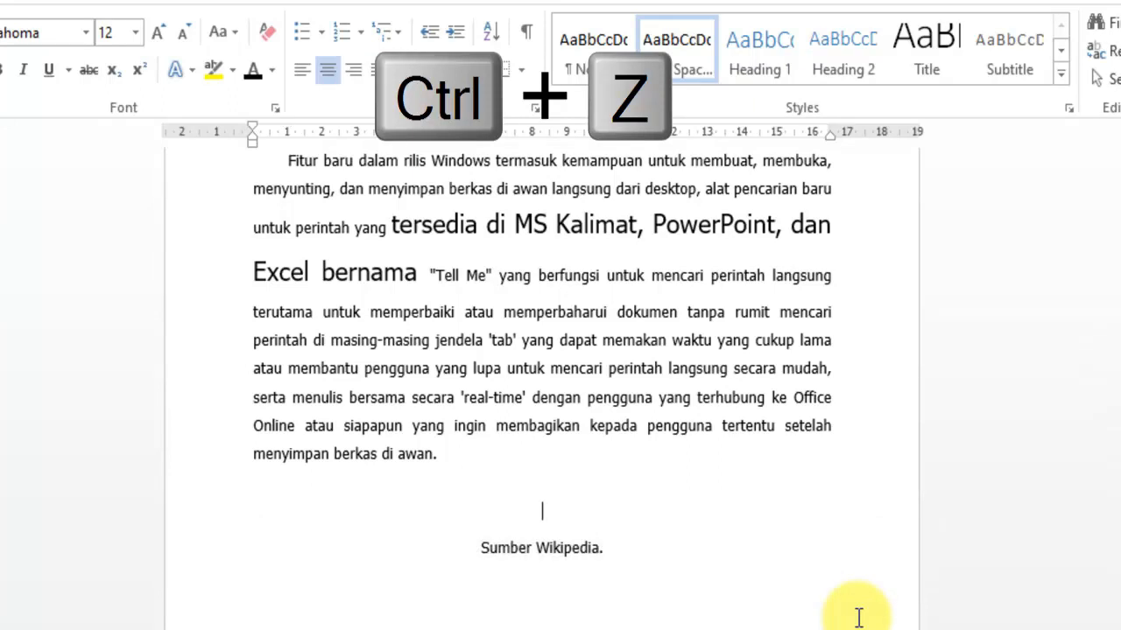
{"action": "left_click", "coordinate": [858, 618]}
{"action": "key", "text": "ctrl+z"}
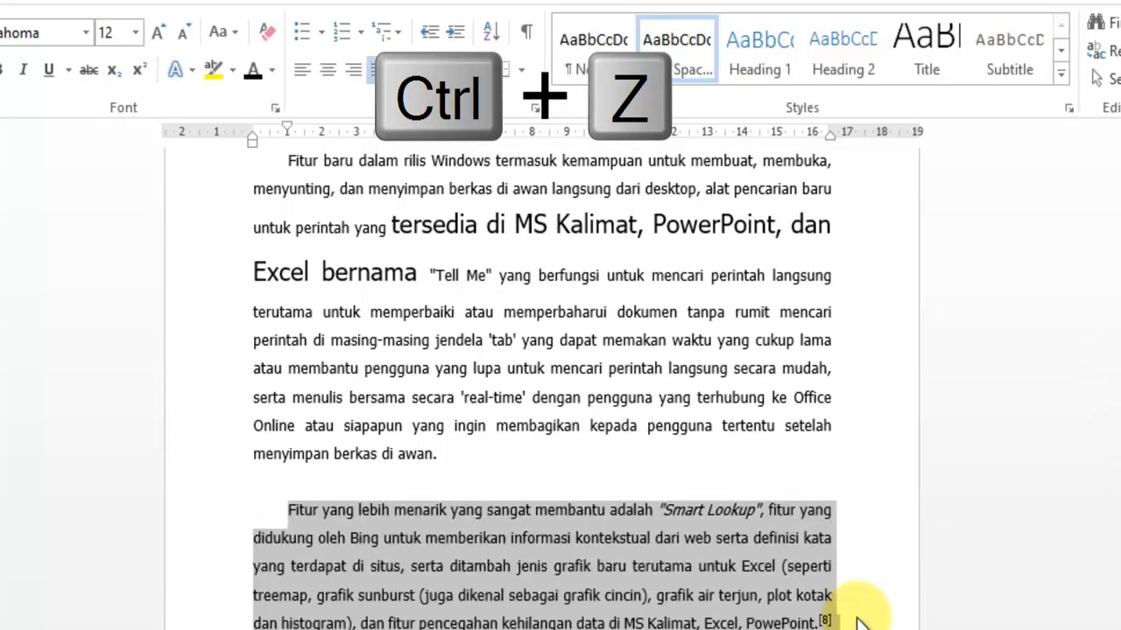
{"action": "left_click", "coordinate": [489, 541]}
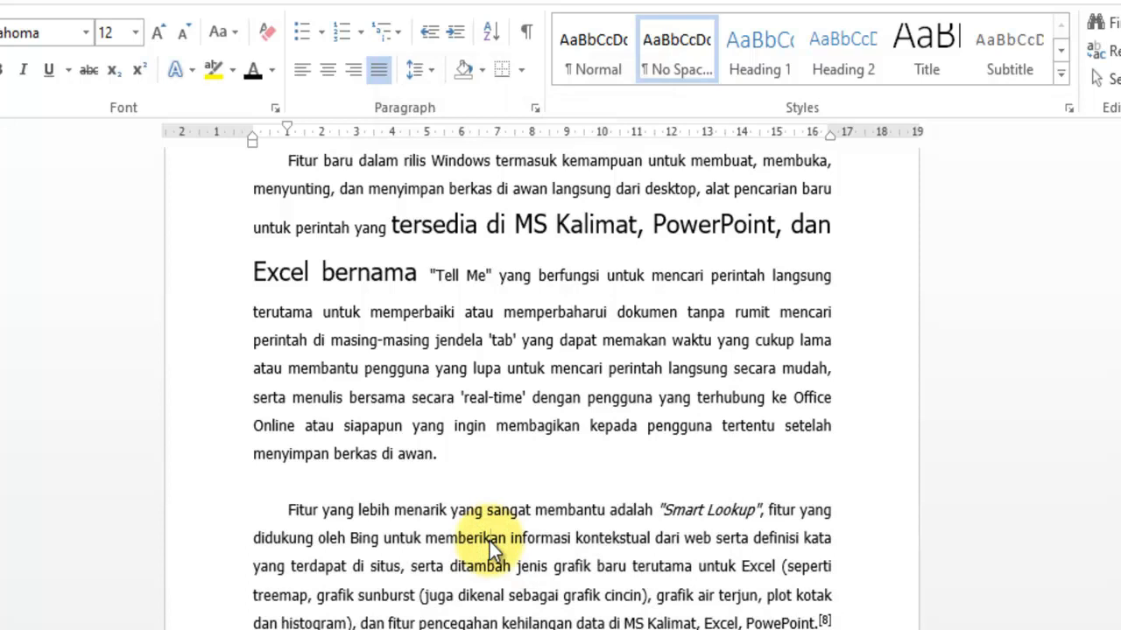
Step: Delete the first body paragraph together with the blank line beneath it
{"action": "key", "text": "ctrl+y"}
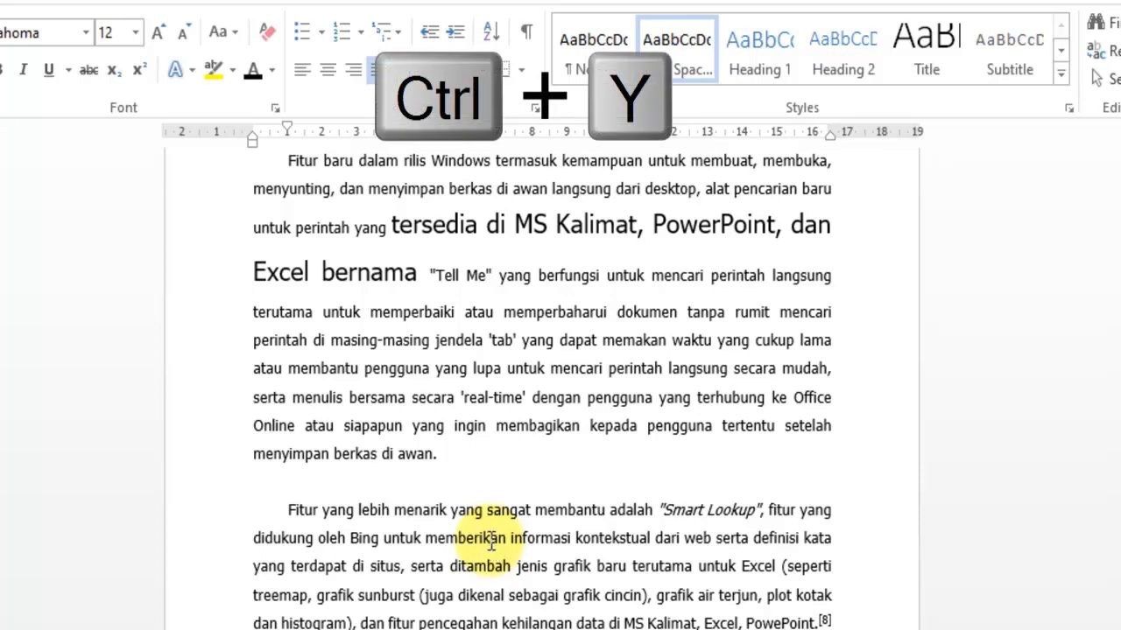
{"action": "scroll", "coordinate": [489, 541], "scroll_direction": "up", "scroll_amount": 3}
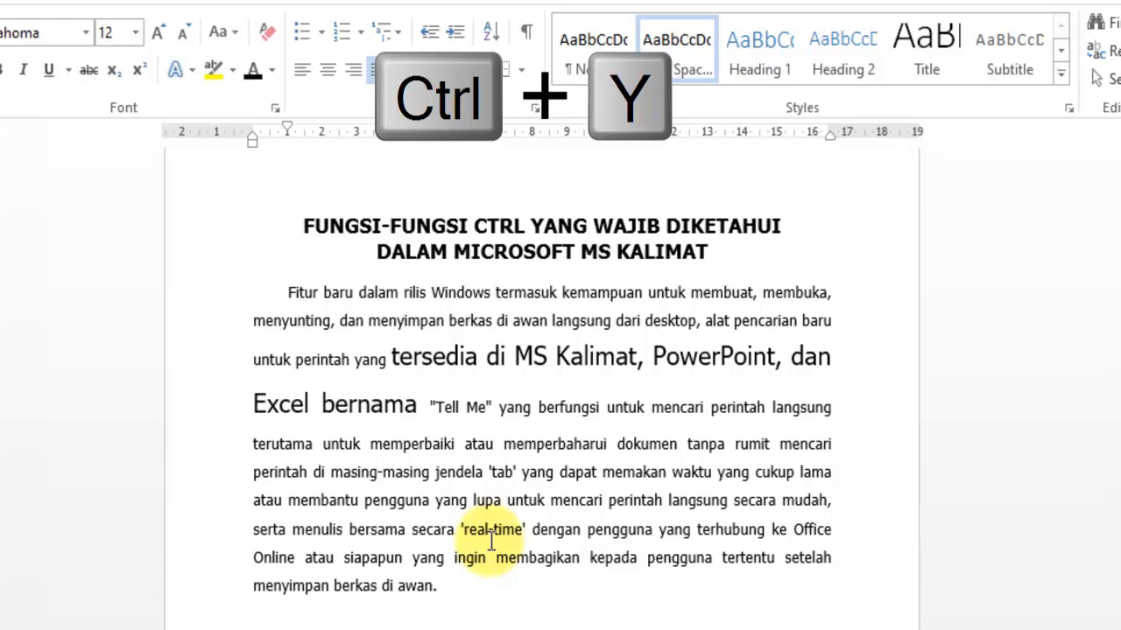
{"action": "left_click_drag", "start_coordinate": [288, 292], "coordinate": [493, 623]}
{"action": "key", "text": "Delete"}
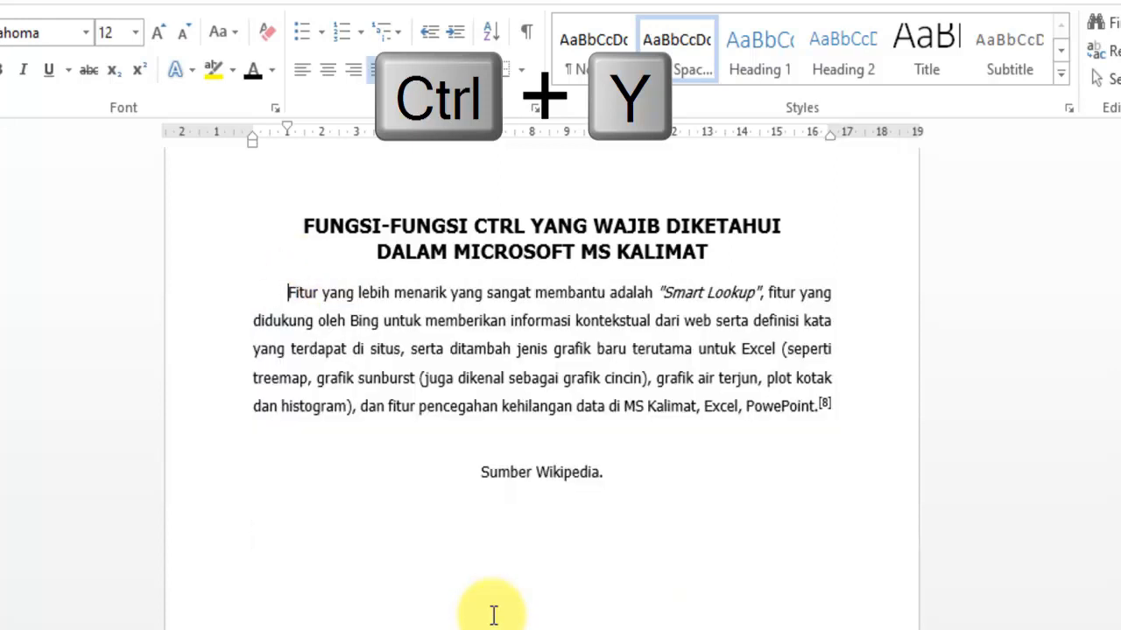
Step: Undo and redo the deletion of the first body paragraph several times, ending on an undo
{"action": "key", "text": "ctrl+y"}
{"action": "key", "text": "ctrl+y"}
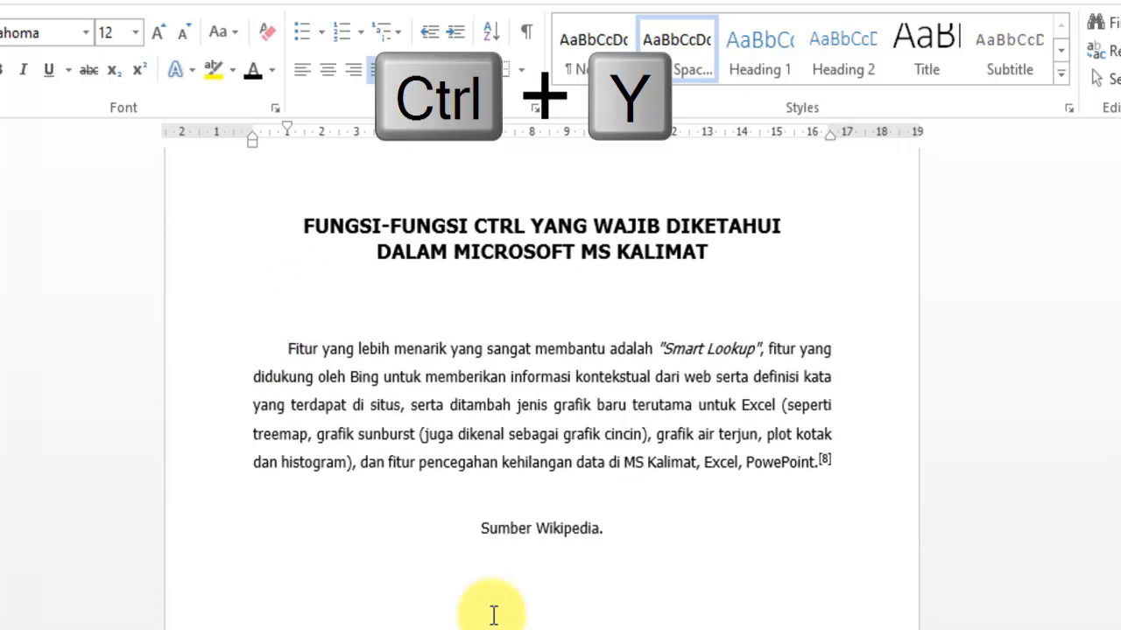
{"action": "key", "text": "ctrl+y"}
{"action": "key", "text": "ctrl+y"}
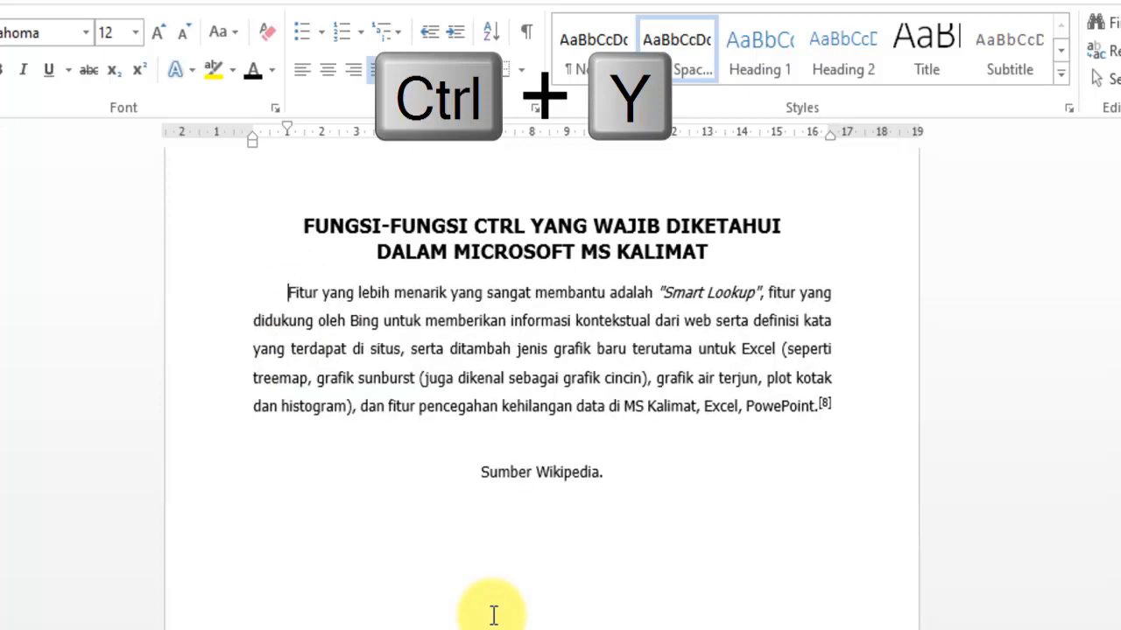
{"action": "left_click", "coordinate": [493, 622]}
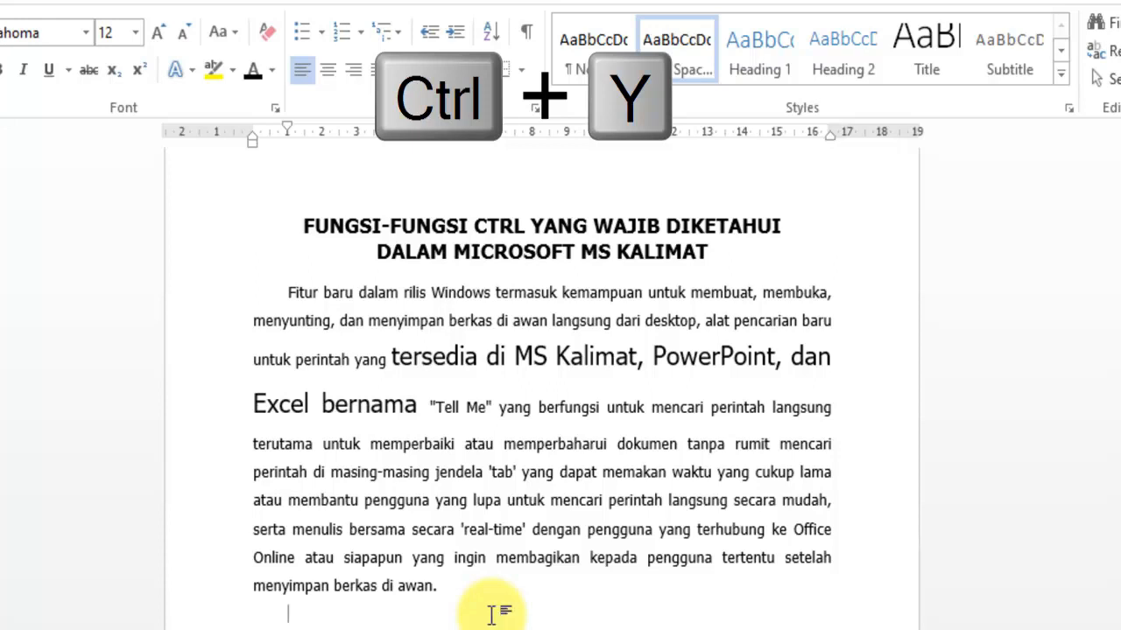
{"action": "key", "text": "ctrl+y"}
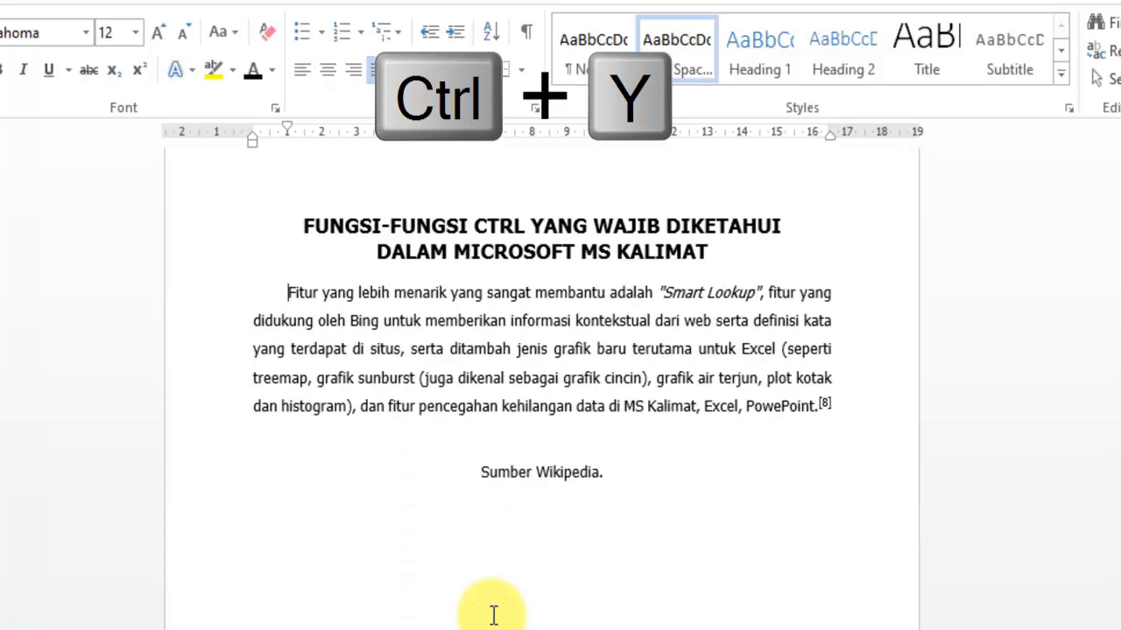
{"action": "key", "text": "ctrl+y"}
{"action": "key", "text": "ctrl+y"}
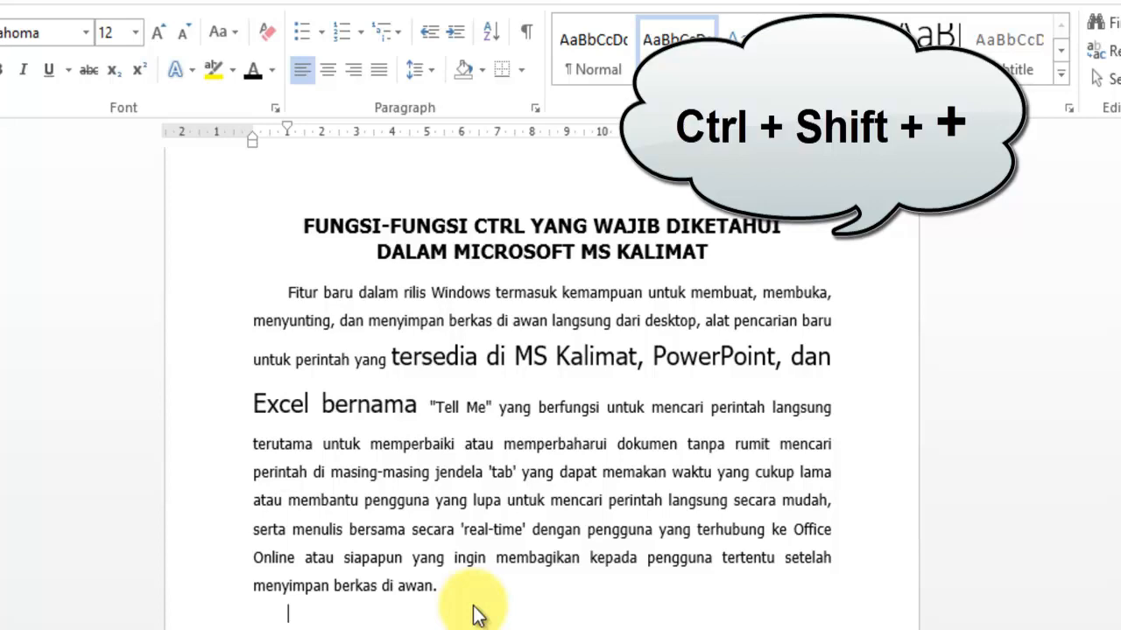
Step: Enter the centred text "X2 + y" in an enlarged font size below the "Sumber Wikipedia." line
{"action": "scroll", "coordinate": [473, 613], "scroll_direction": "down", "scroll_amount": 5}
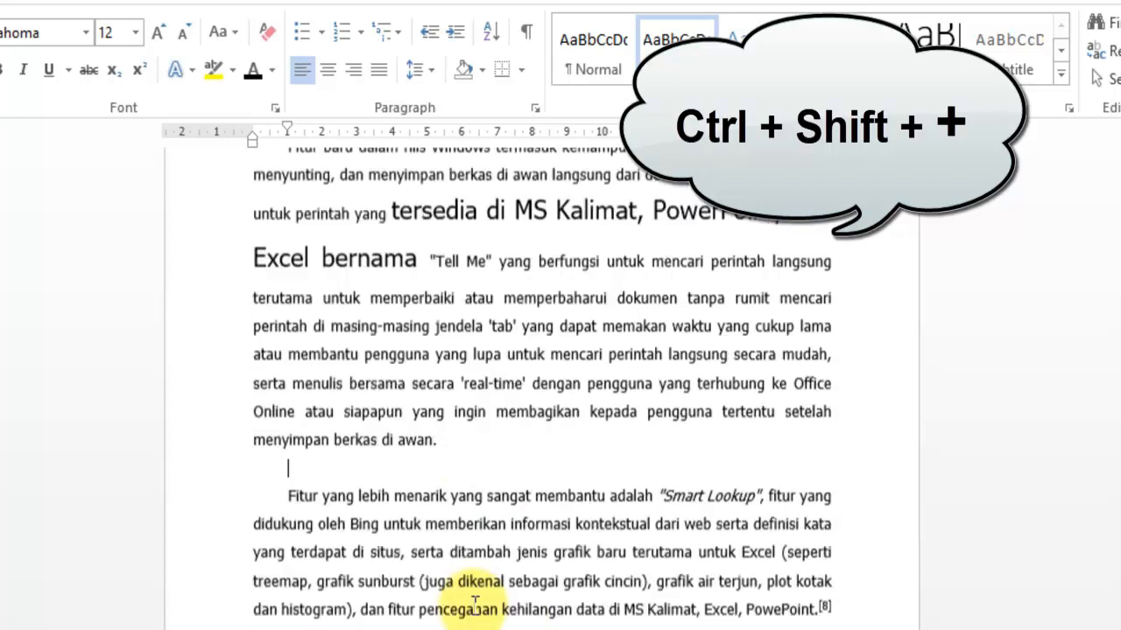
{"action": "left_click", "coordinate": [614, 496]}
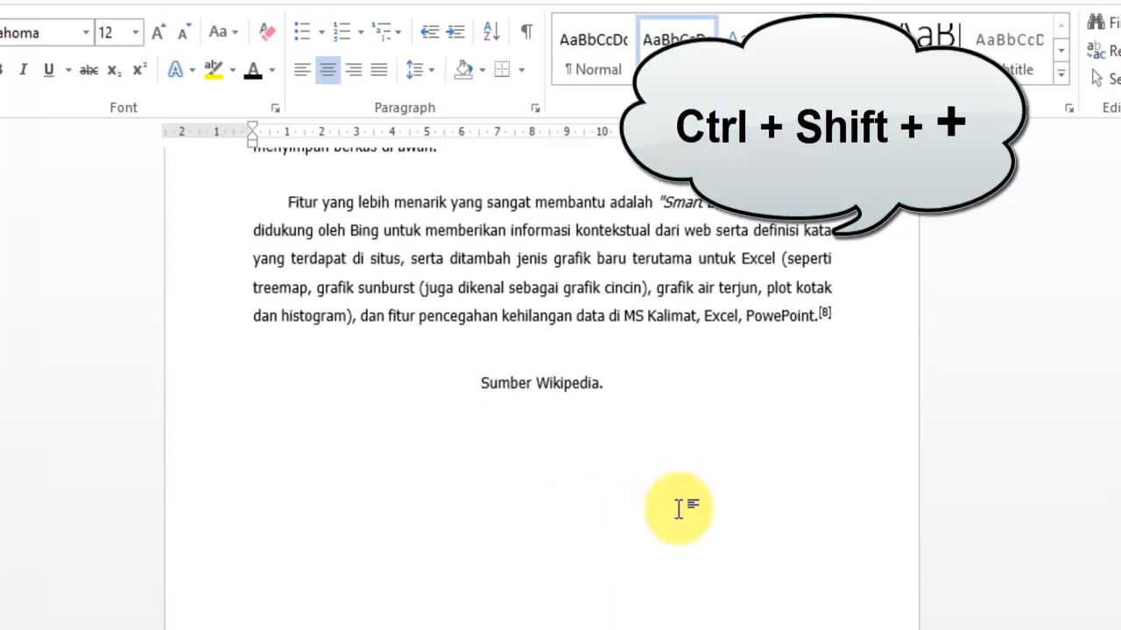
{"action": "key", "text": "ctrl+shift+period"}
{"action": "key", "text": "ctrl+shift+period"}
{"action": "key", "text": "ctrl+shift+period"}
{"action": "key", "text": "ctrl+shift+period"}
{"action": "key", "text": "ctrl+shift+period"}
{"action": "key", "text": "ctrl+shift+period"}
{"action": "key", "text": "ctrl+shift+period"}
{"action": "type", "text": "X2 + y"}
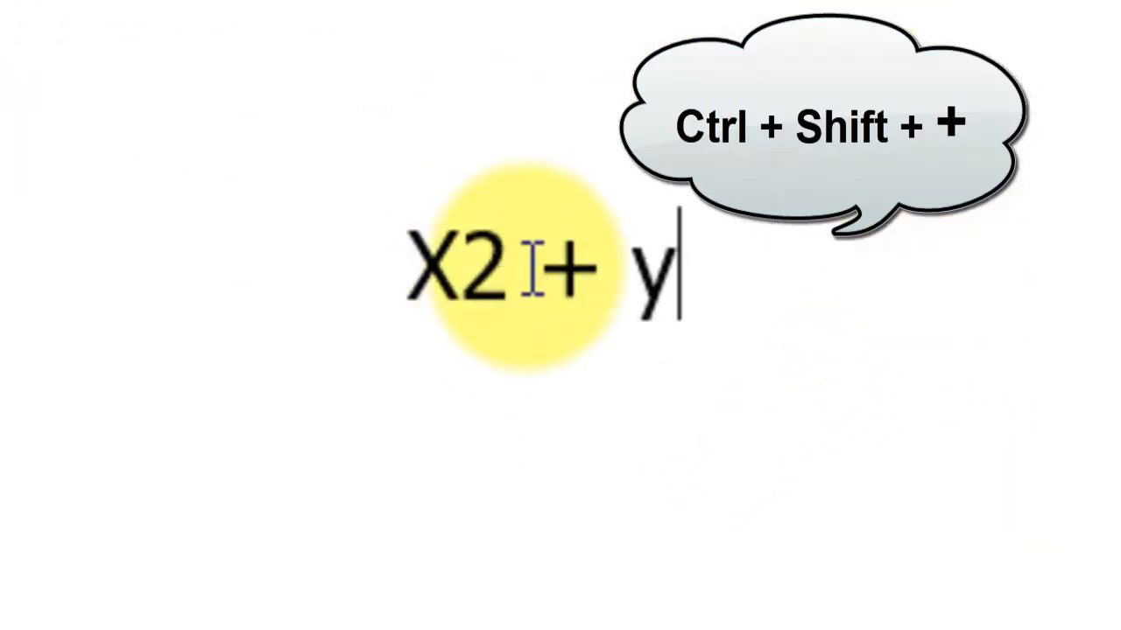
Step: Format the 2 in "X2 + y" as superscript
{"action": "left_click_drag", "start_coordinate": [511, 265], "coordinate": [459, 263]}
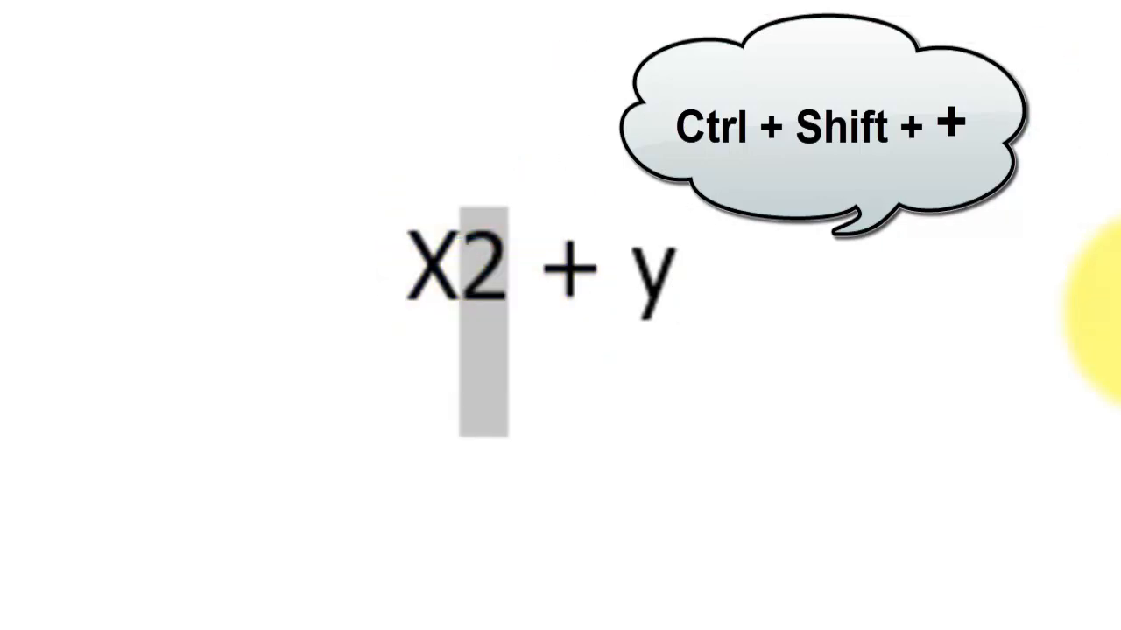
{"action": "key", "text": "ctrl+shift+plus"}
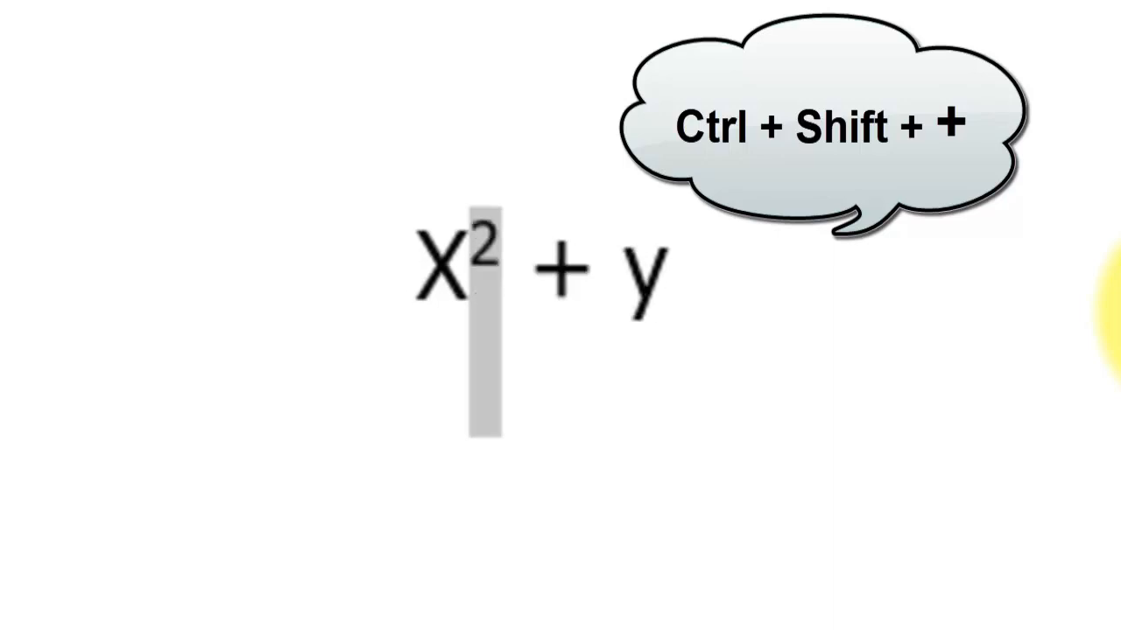